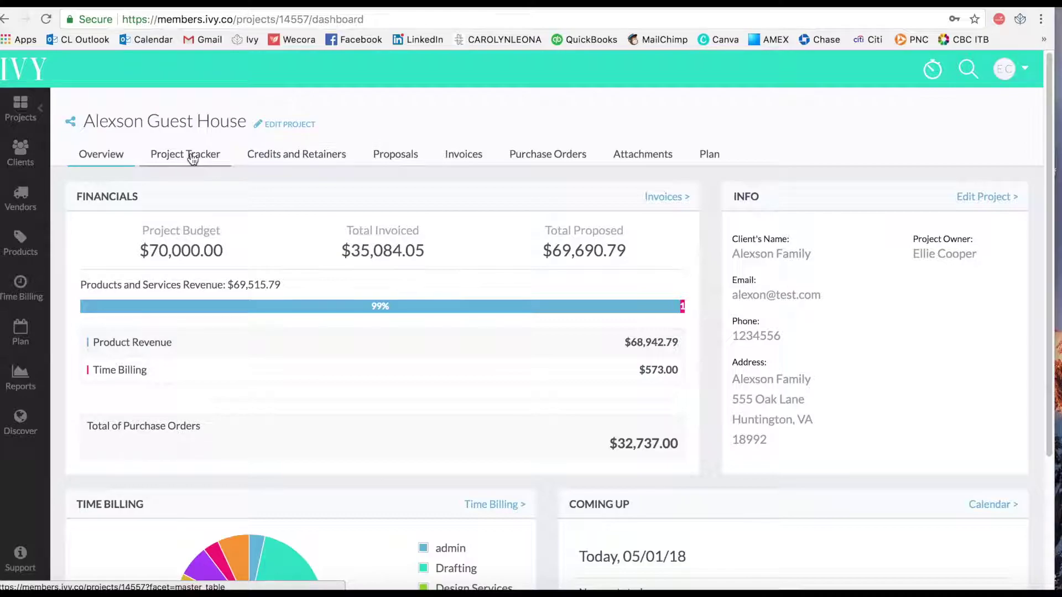
- Start a new proposal from the Alexson Guest House project's proposals and close its product picker
click(388, 157)
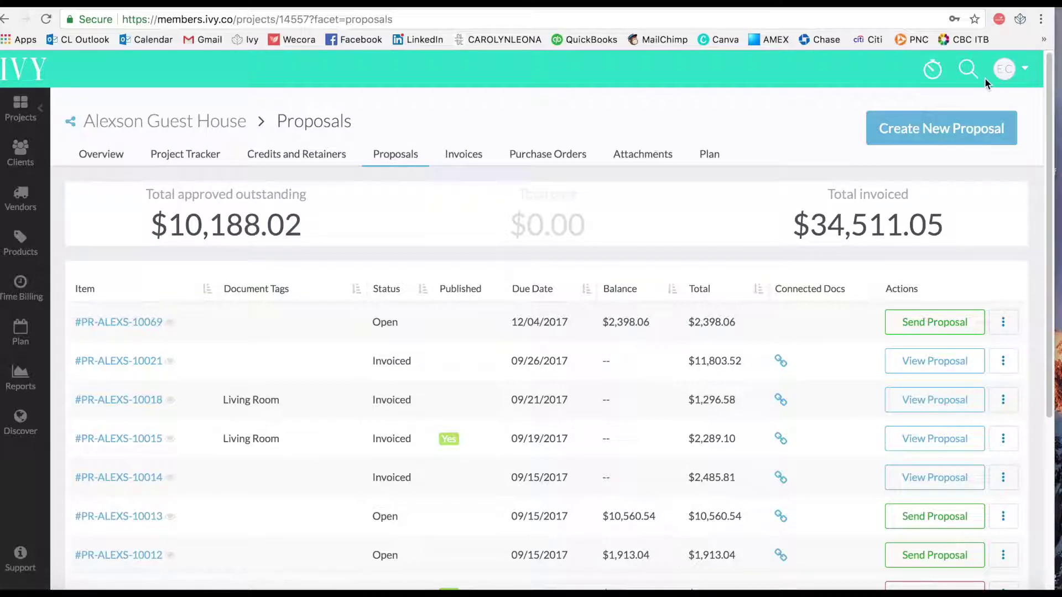
click(943, 127)
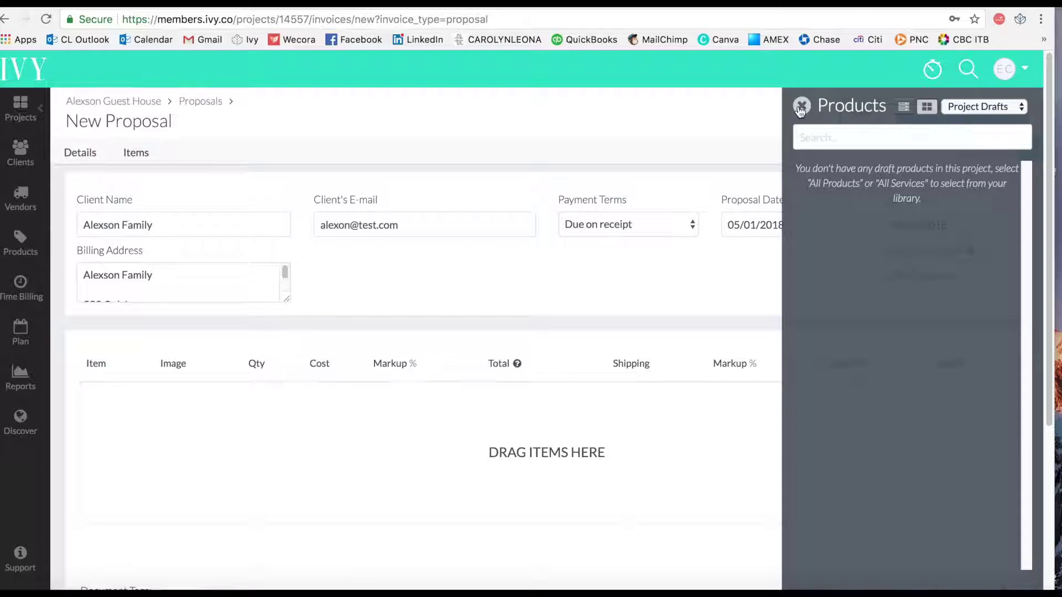
click(802, 106)
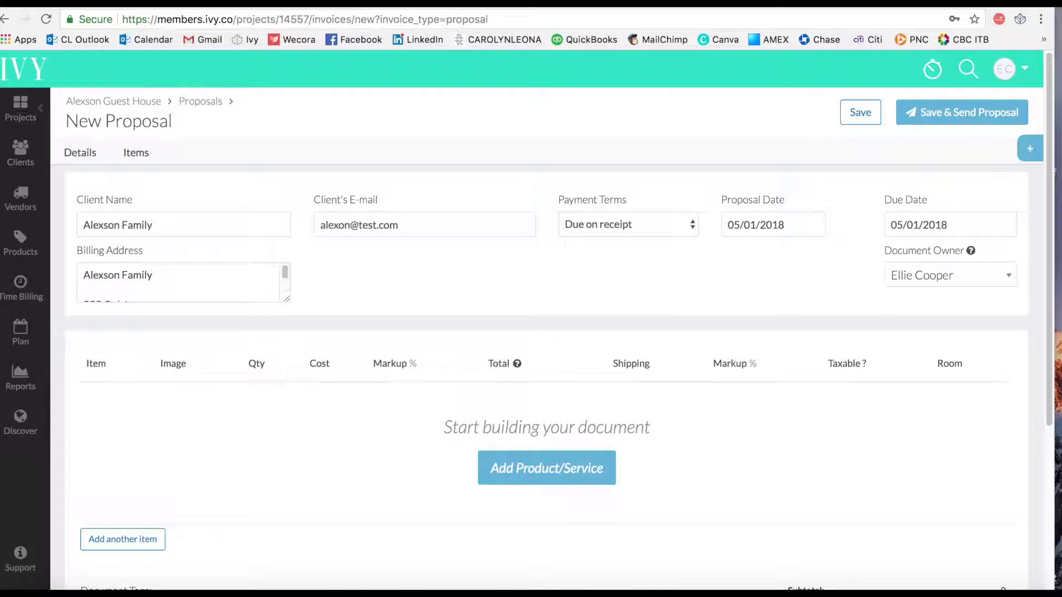
- Switch to the Four Hands marketplace, view the Lamar Console Table product page, and bring up Ivy's Add Product form
key(ctrl+Tab)
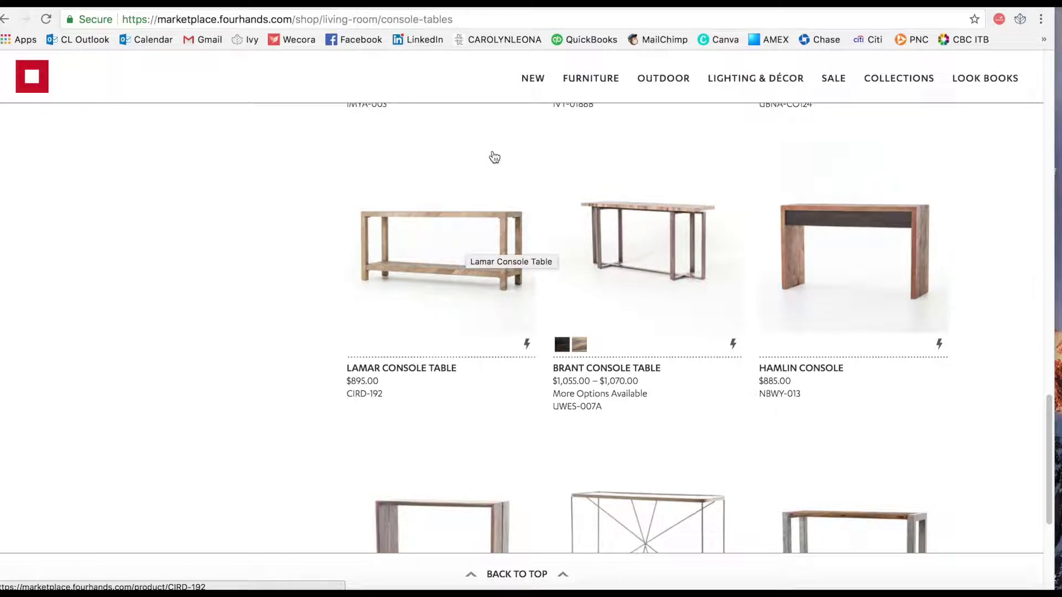
click(501, 204)
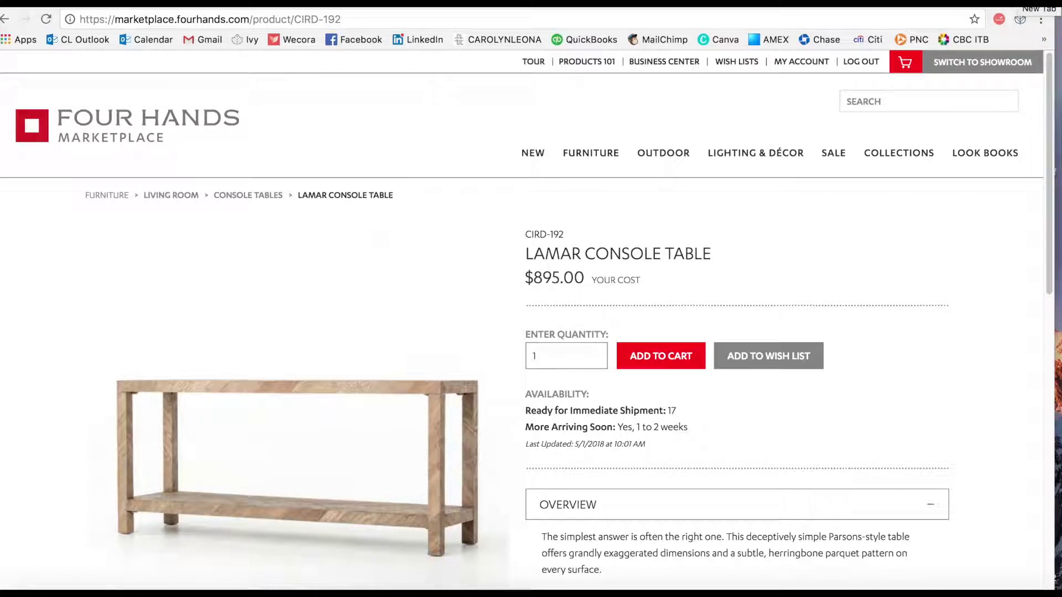
click(1021, 20)
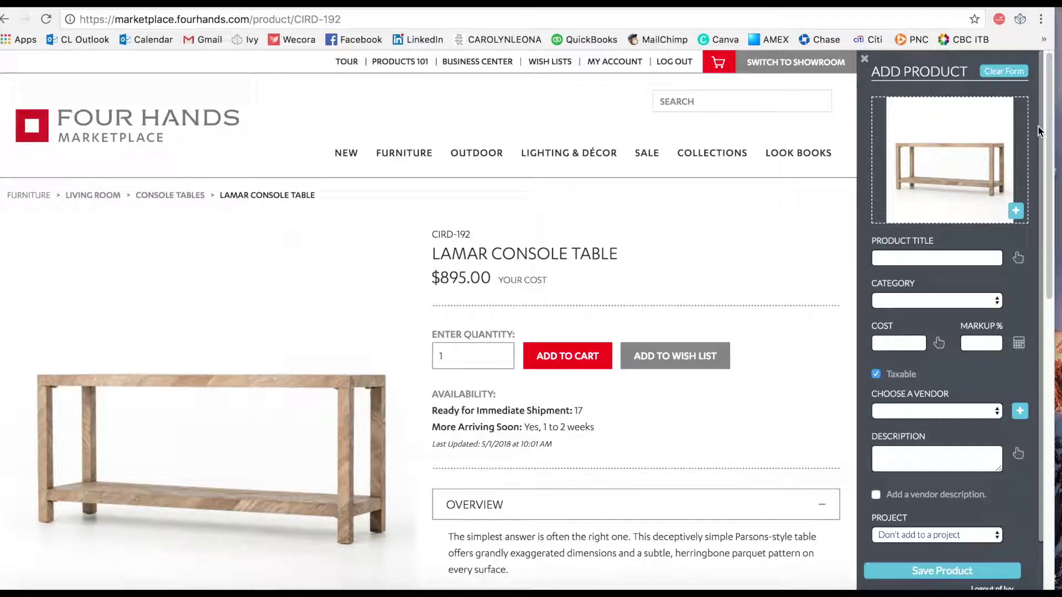
- Title the product "Durham Console Table", set its category to Furniture, and capture the $895.00 cost from the product page
click(956, 259)
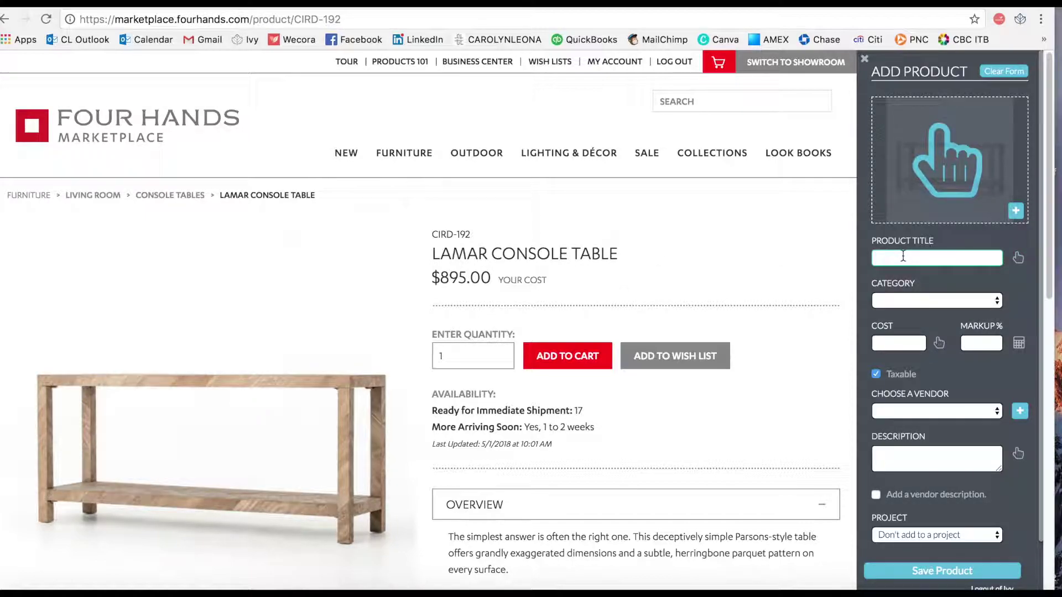
text(Durham Console Table)
click(882, 301)
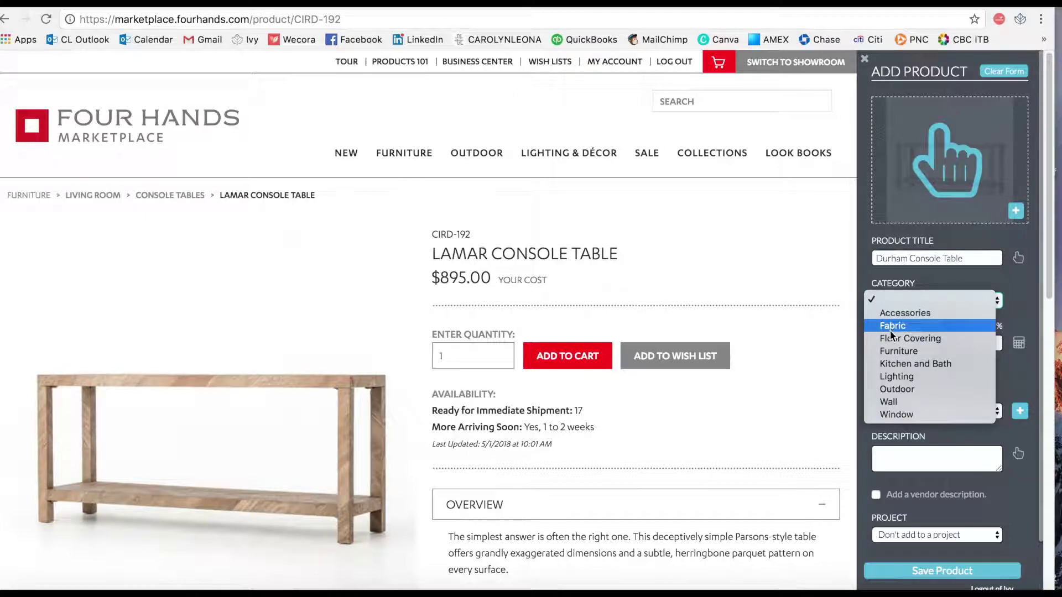
click(891, 352)
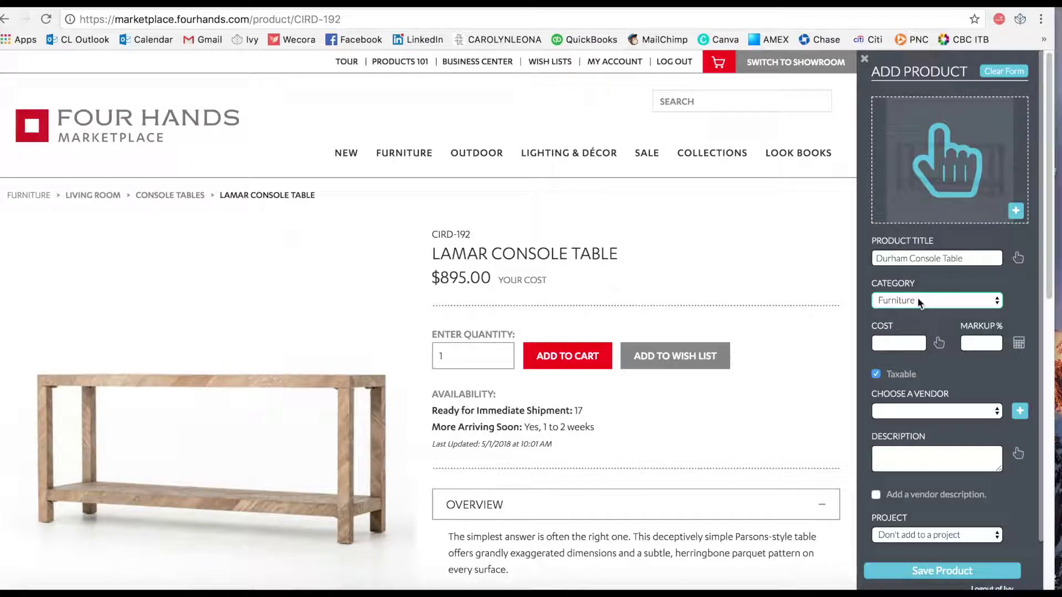
click(943, 346)
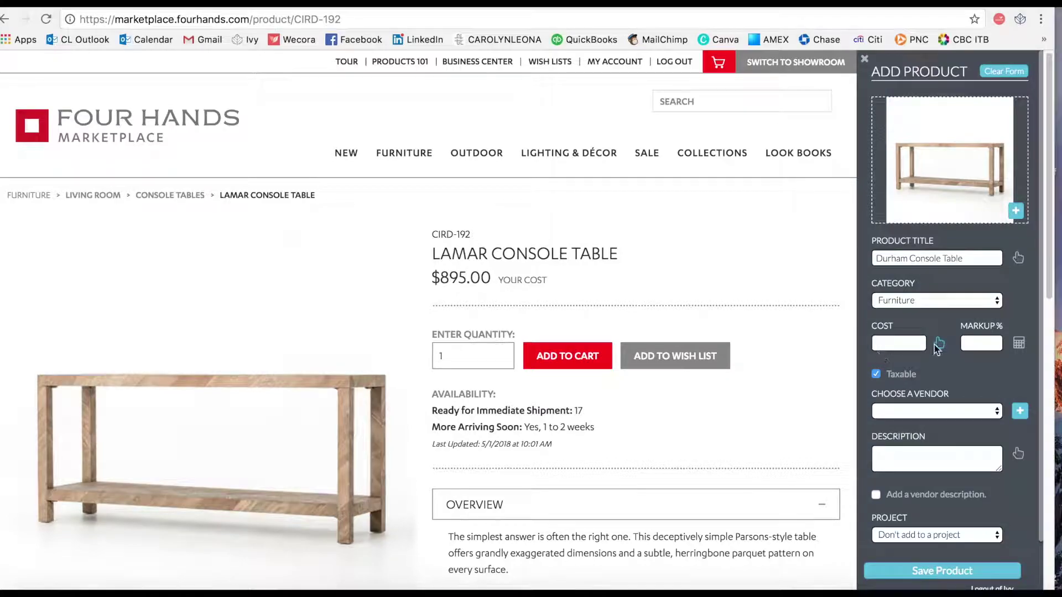
click(450, 274)
- Calculate the product's markup from a target price of 1200
click(1018, 344)
click(915, 421)
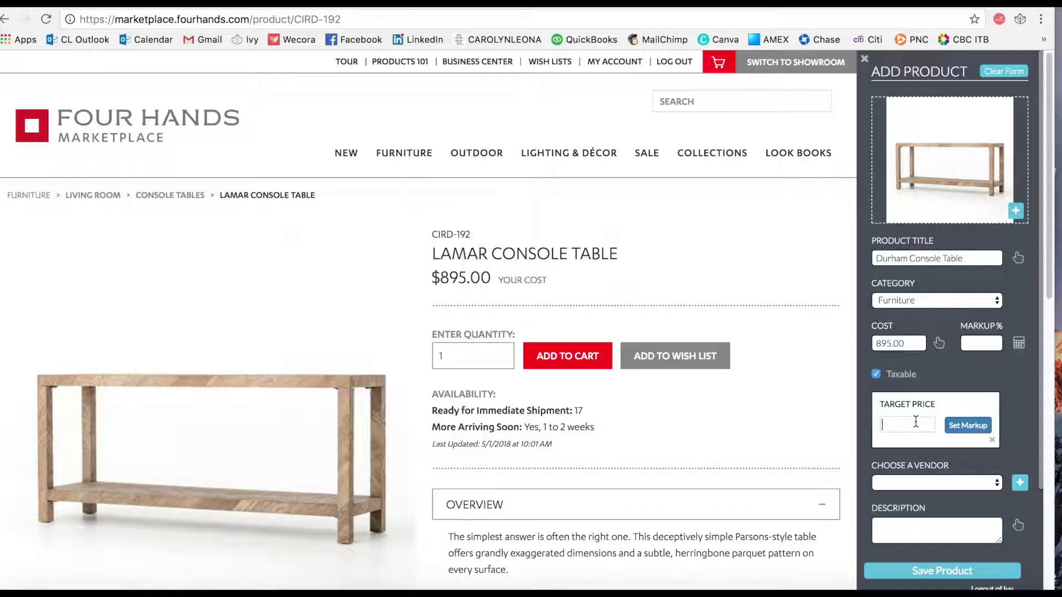
text(1200)
click(963, 430)
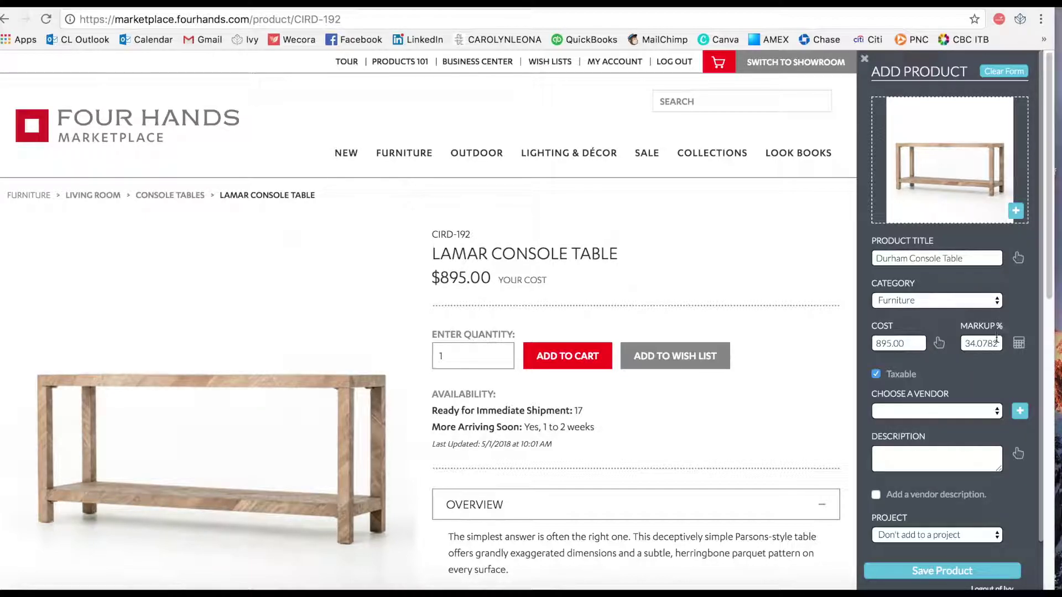
- Set the product's markup directly to 40 percent
drag(1000, 342, 950, 350)
key(super+v)
drag(965, 343, 1004, 343)
text(40)
key(Tab)
- Calculate the product's markup from a target price of 1300
click(1024, 343)
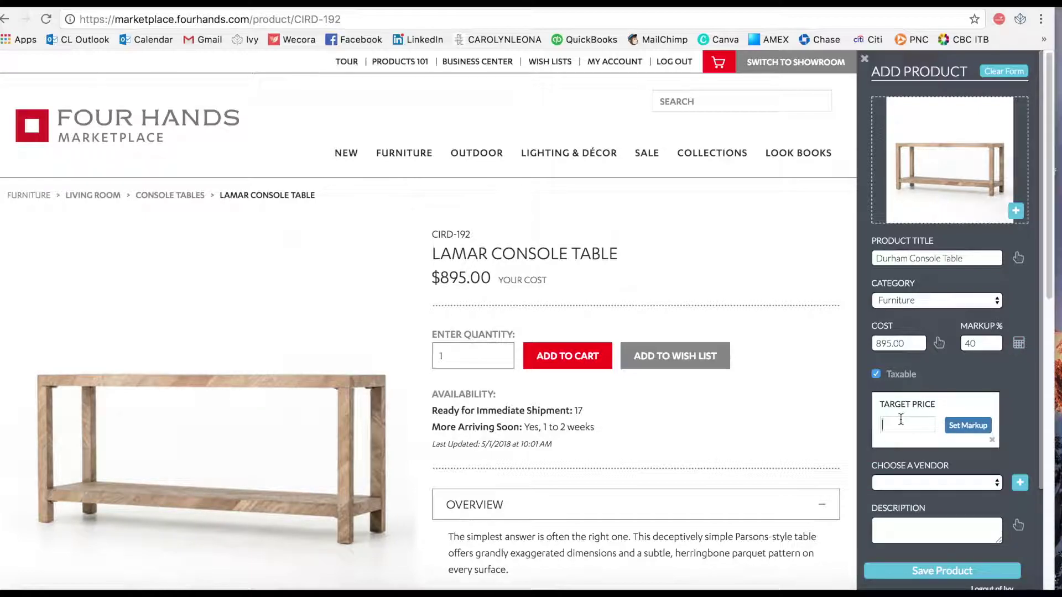
text(1300)
click(967, 425)
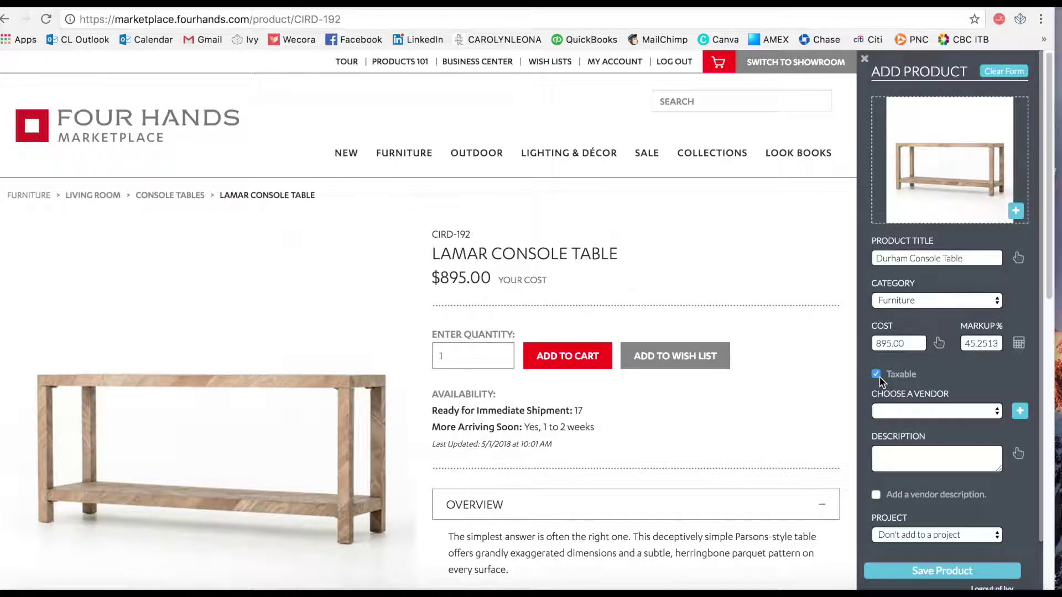
- Set the product's vendor to Fourhands and look through the vendor list, keeping that choice
click(896, 414)
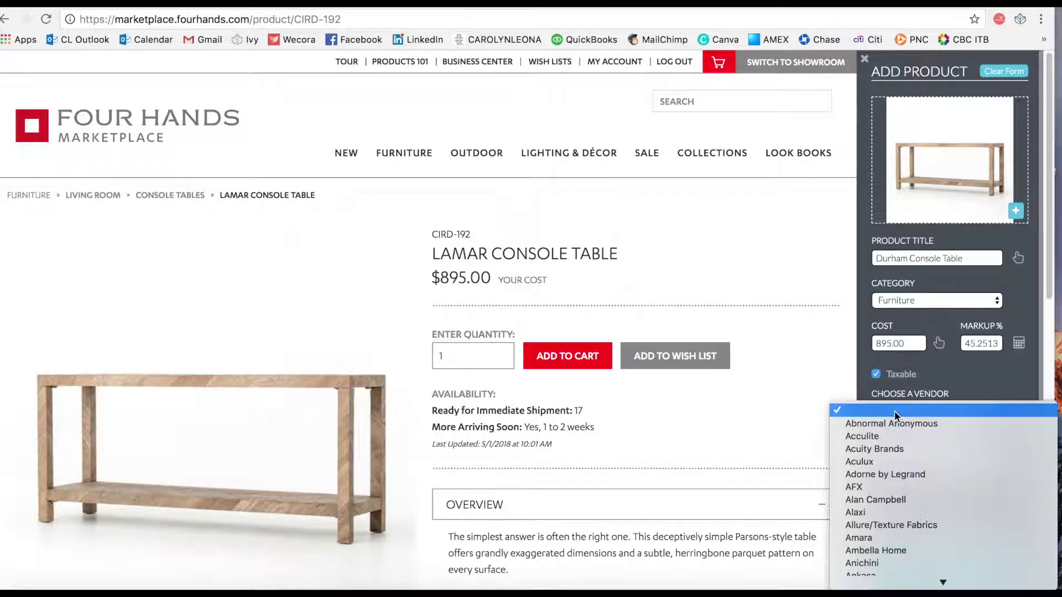
text(four)
click(867, 570)
click(929, 409)
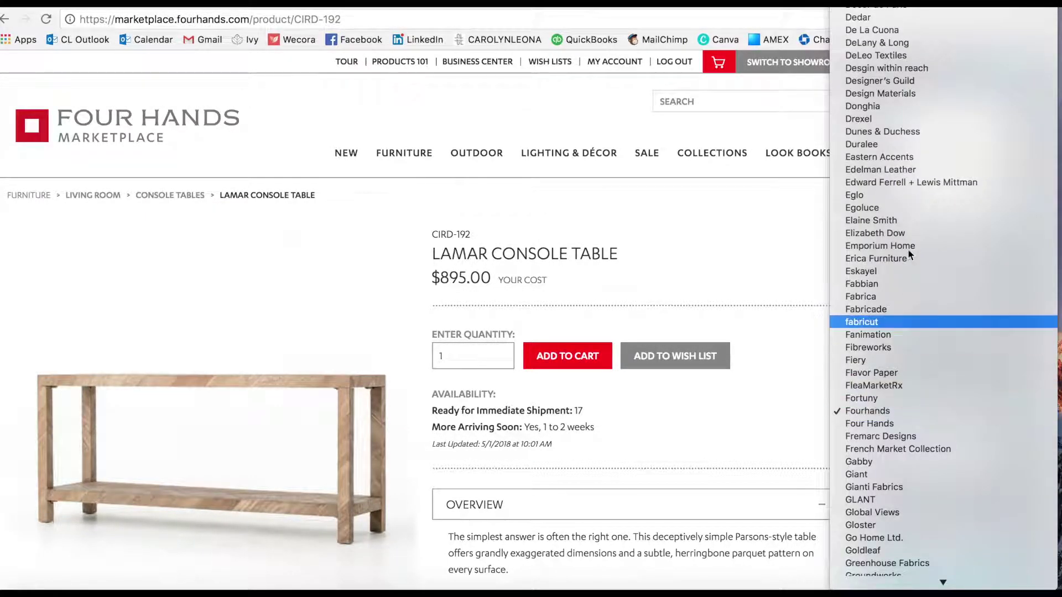
scroll(910, 255, up, 3)
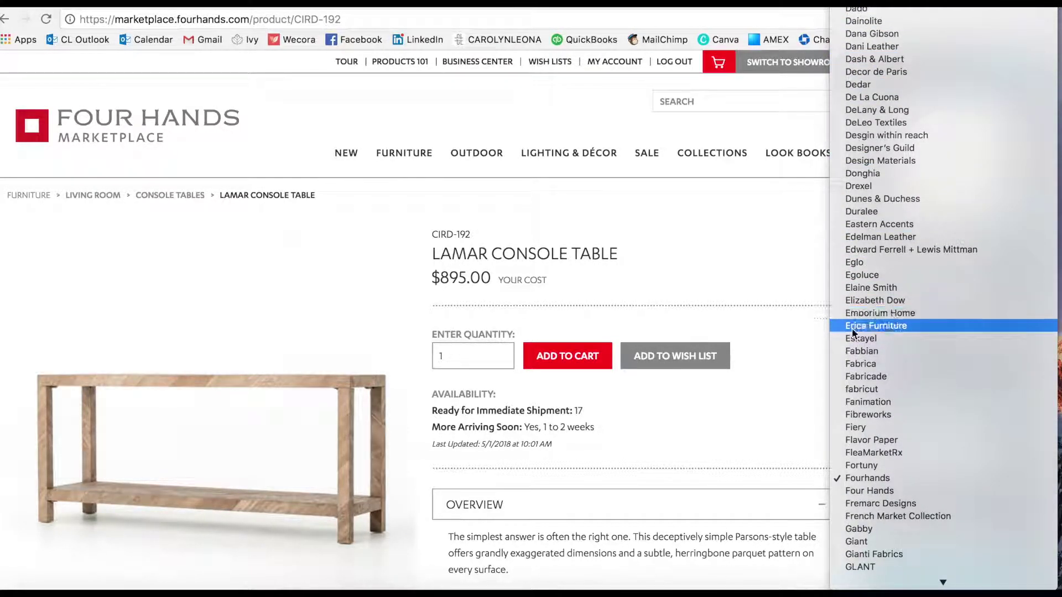
click(807, 343)
- Try capturing the page's overview paragraph as the product description, and clear the captured text
click(918, 459)
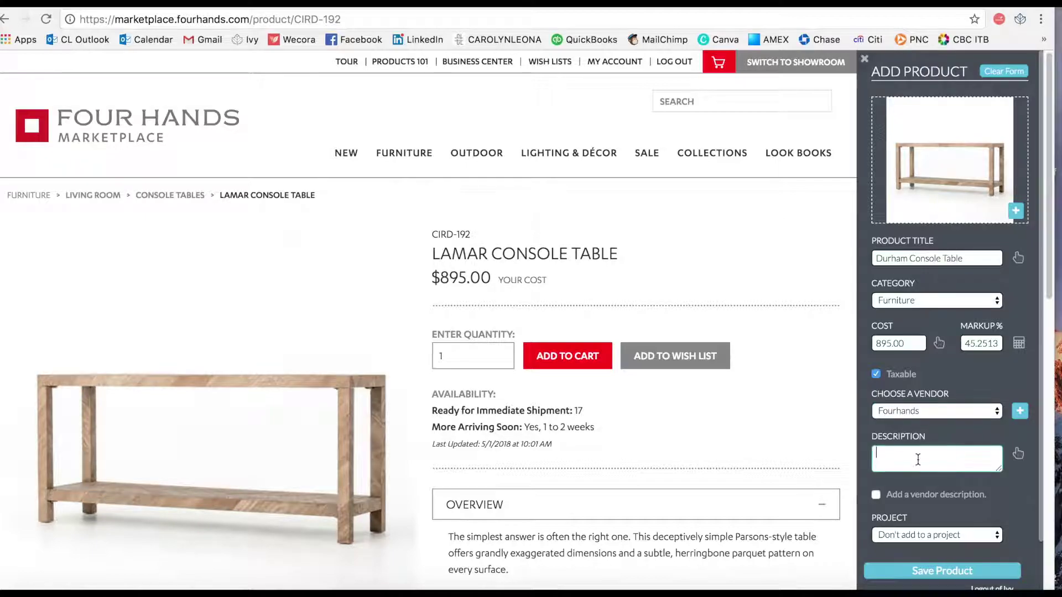
drag(1051, 224, 1047, 297)
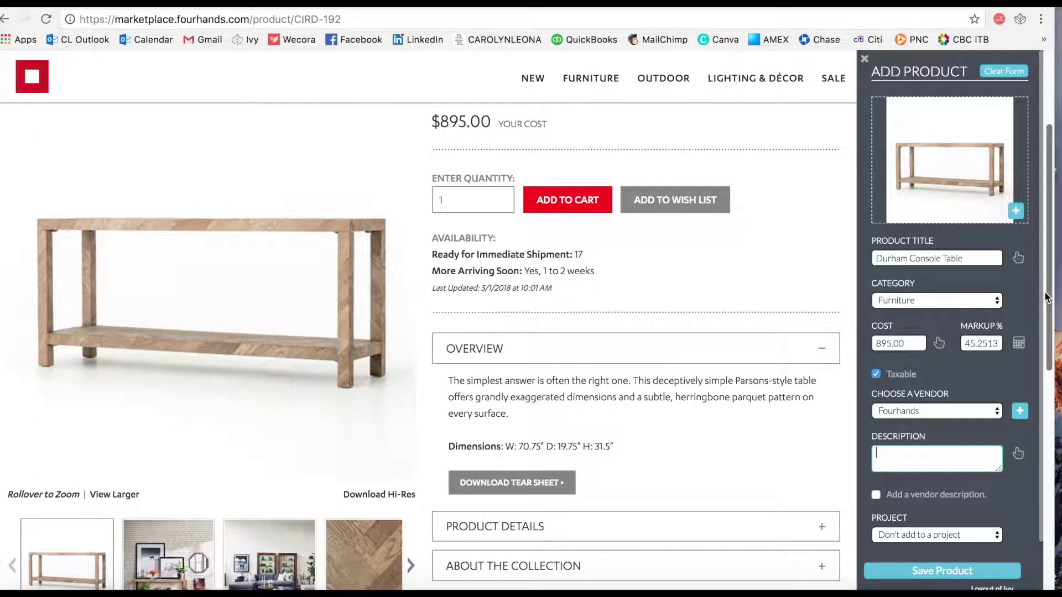
click(1019, 458)
click(785, 400)
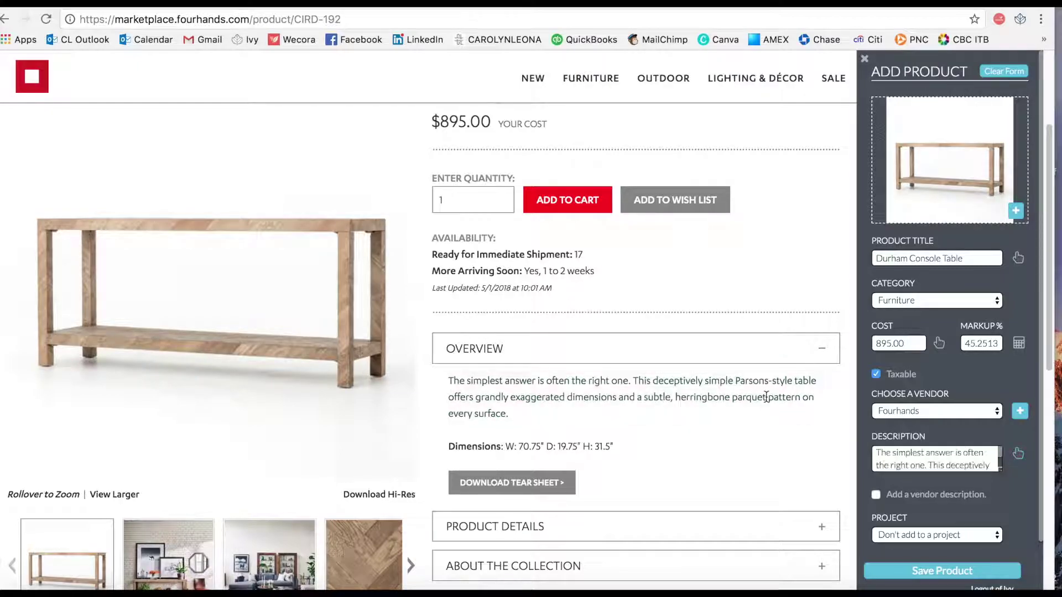
drag(876, 452, 933, 467)
key(BackSpace)
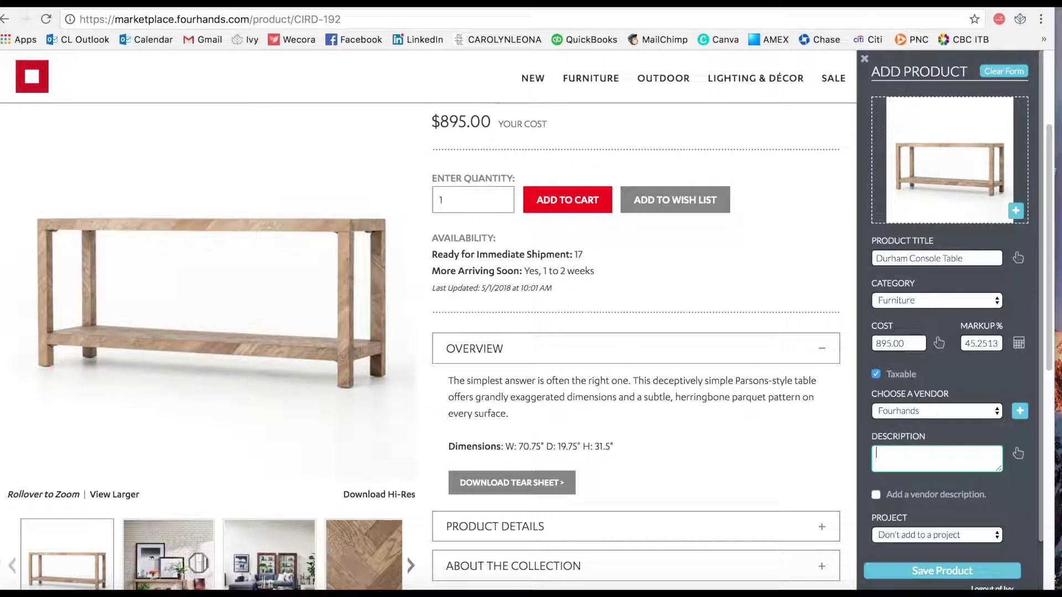
- Write the product description as "Parsons style table" and "Parquet pattern" on two lines
text(Parso)
text(ns st)
text(yle)
text(atte)
key(super+a)
- Add a vendor description with the page's title "Lamar Console Table" and the item code CIRD-192 on a second line
click(876, 496)
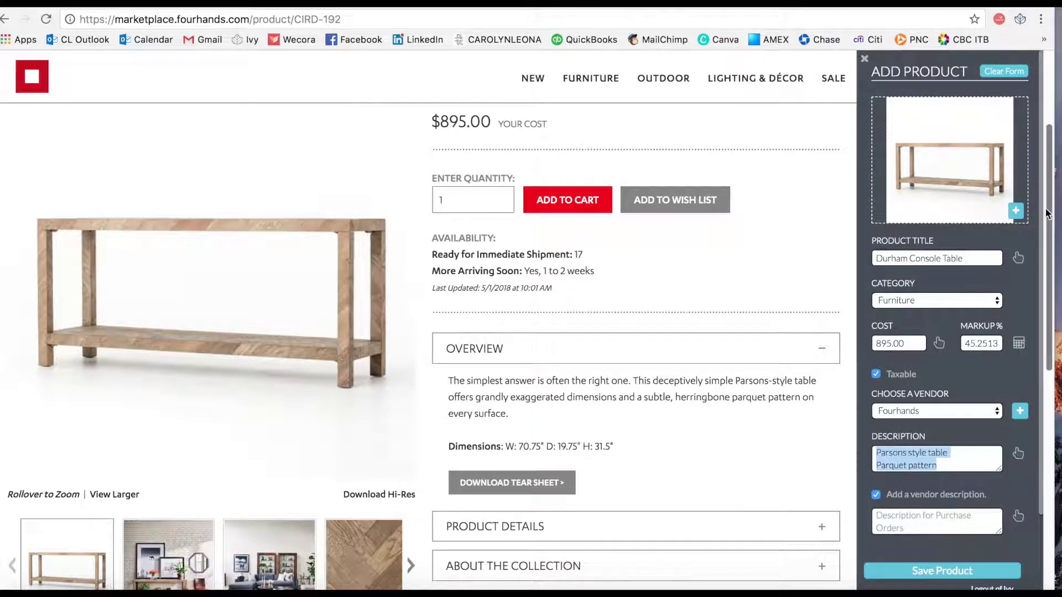
scroll(1042, 245, up, 2)
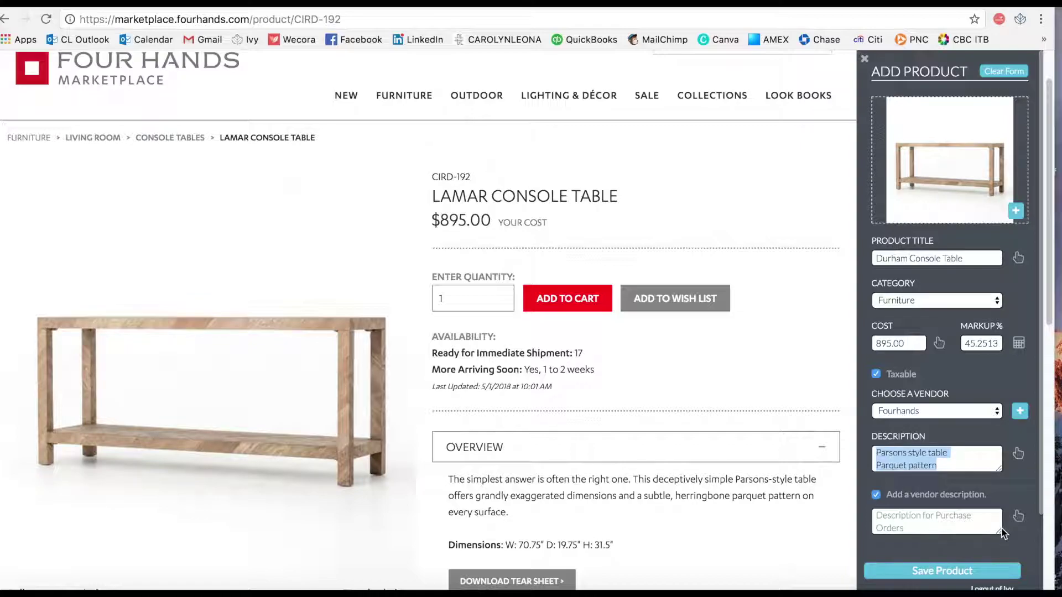
click(1018, 516)
click(545, 203)
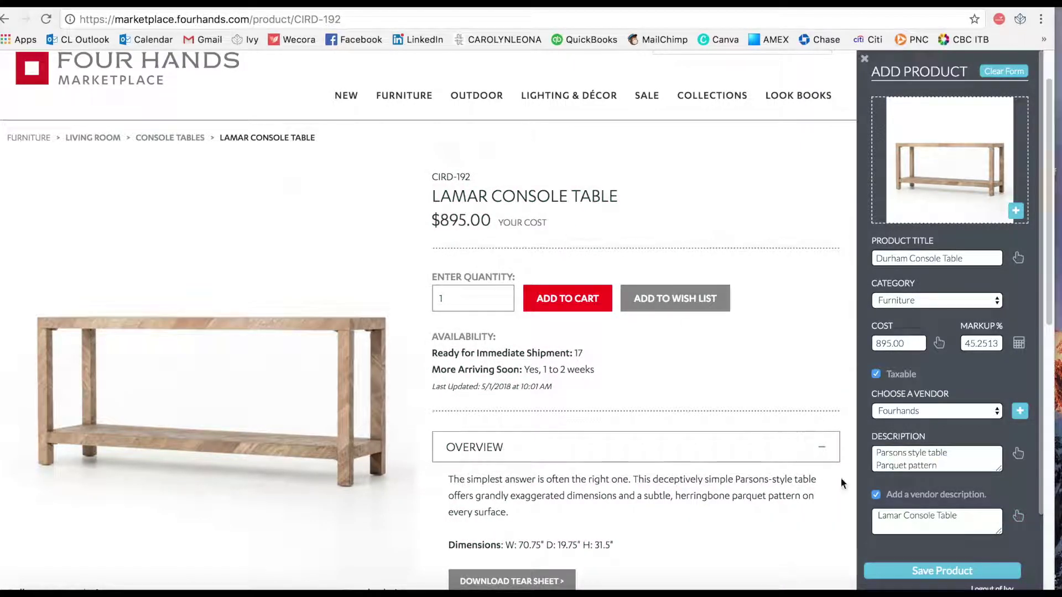
text(CIRD-192)
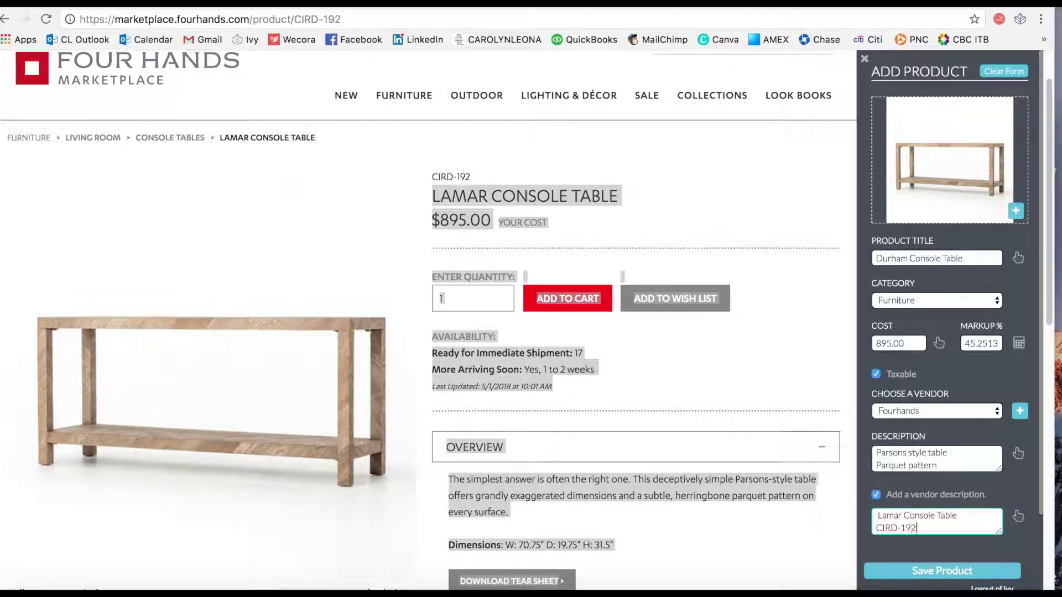
- Assign the product to the Alexson Guest House project
scroll(1047, 462, down, 3)
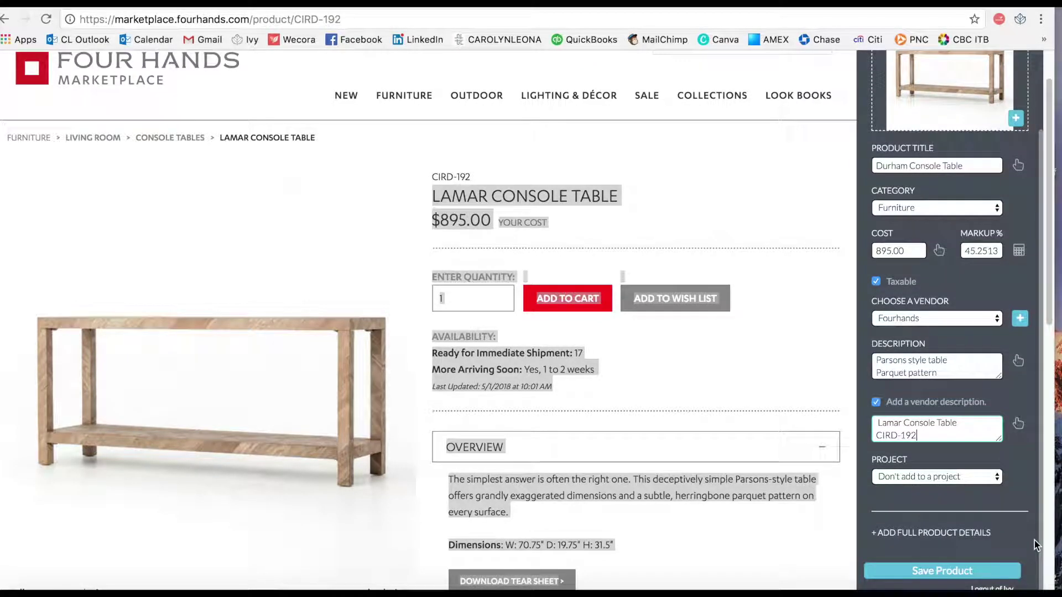
click(938, 479)
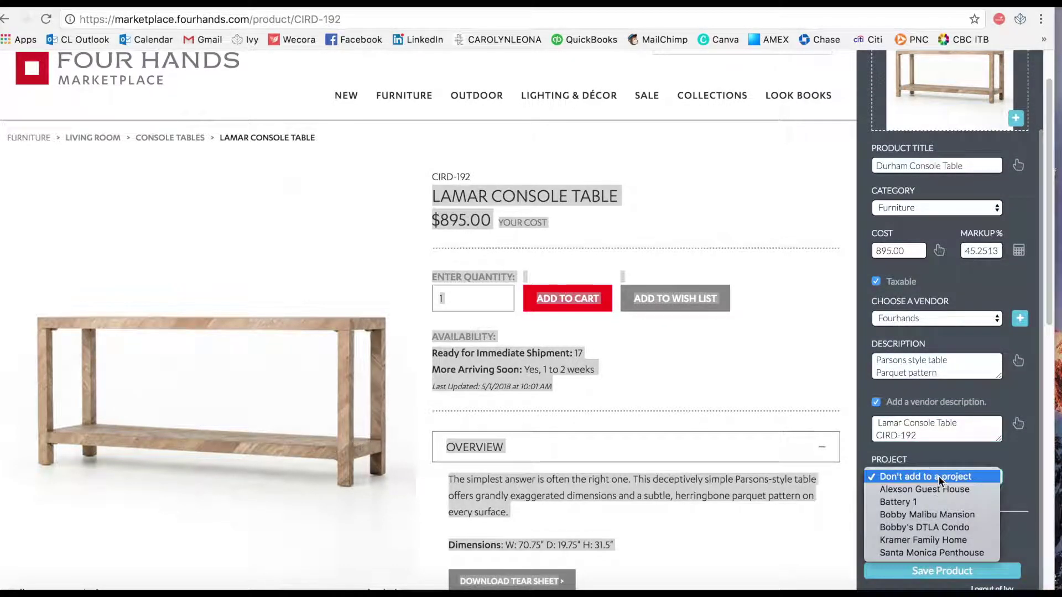
click(937, 488)
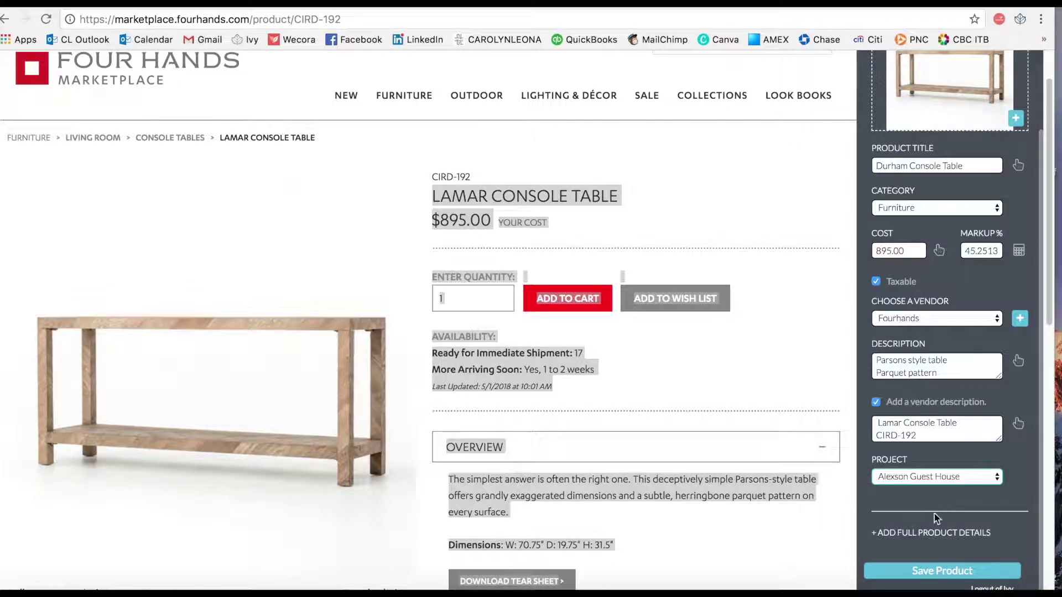
- Capture the table's dimensions from the product page's overview into the dimensions field of the full product details
scroll(902, 269, down, 10)
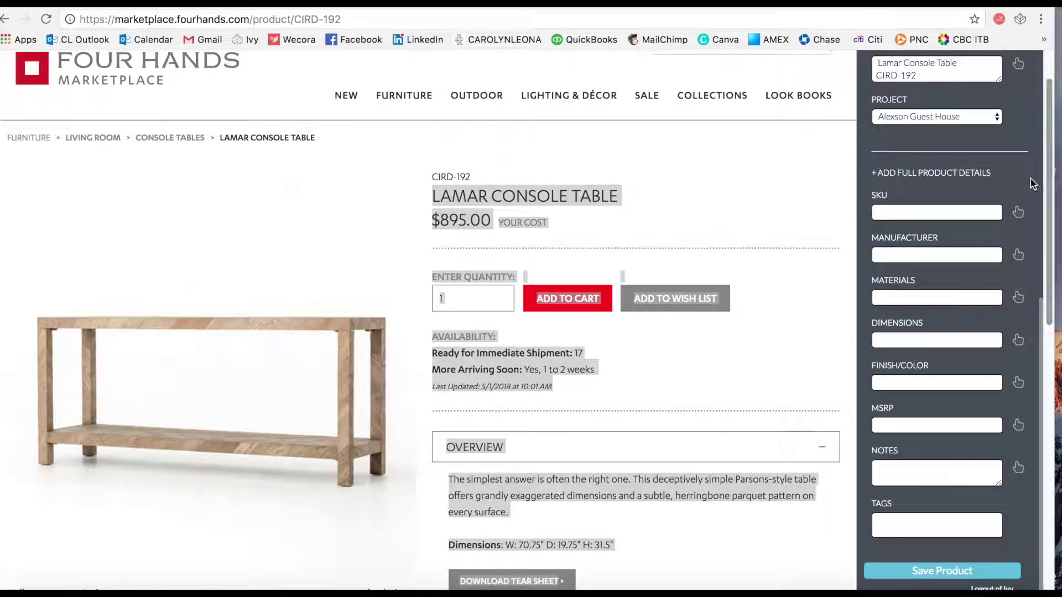
scroll(1018, 249, down, 2)
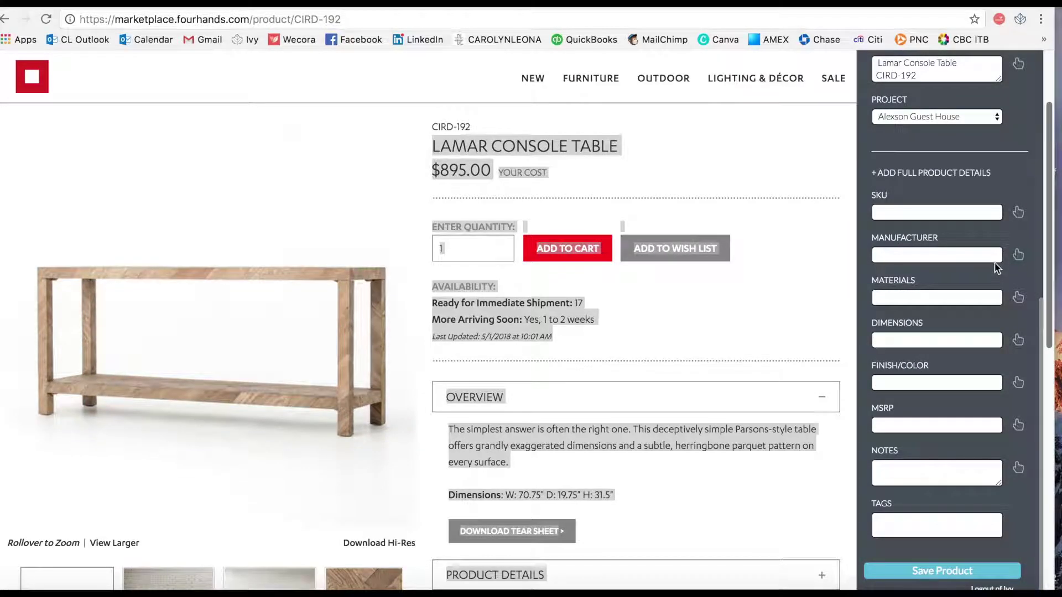
click(855, 464)
click(1017, 347)
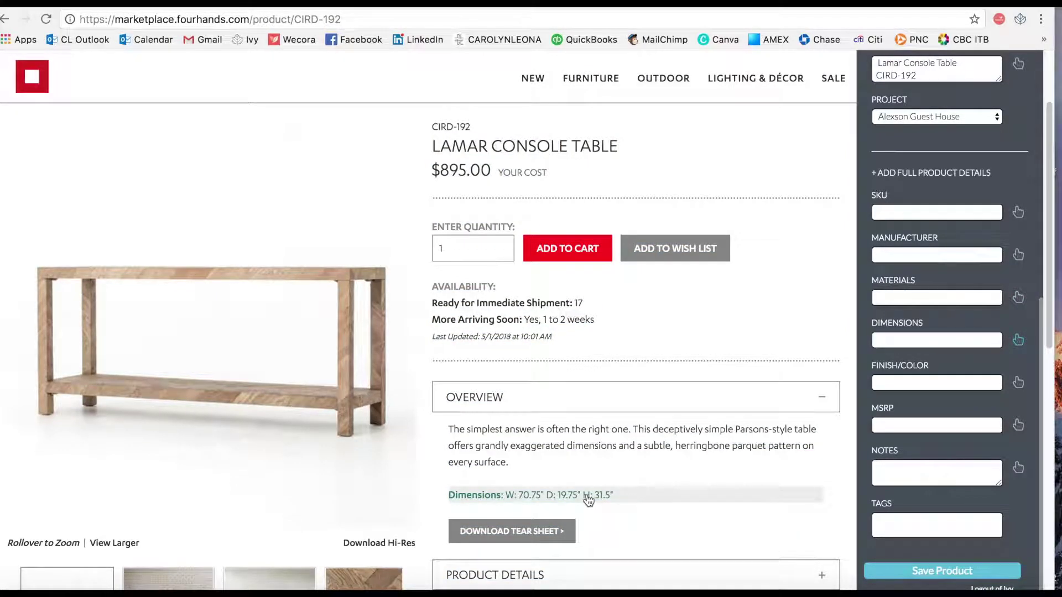
click(586, 498)
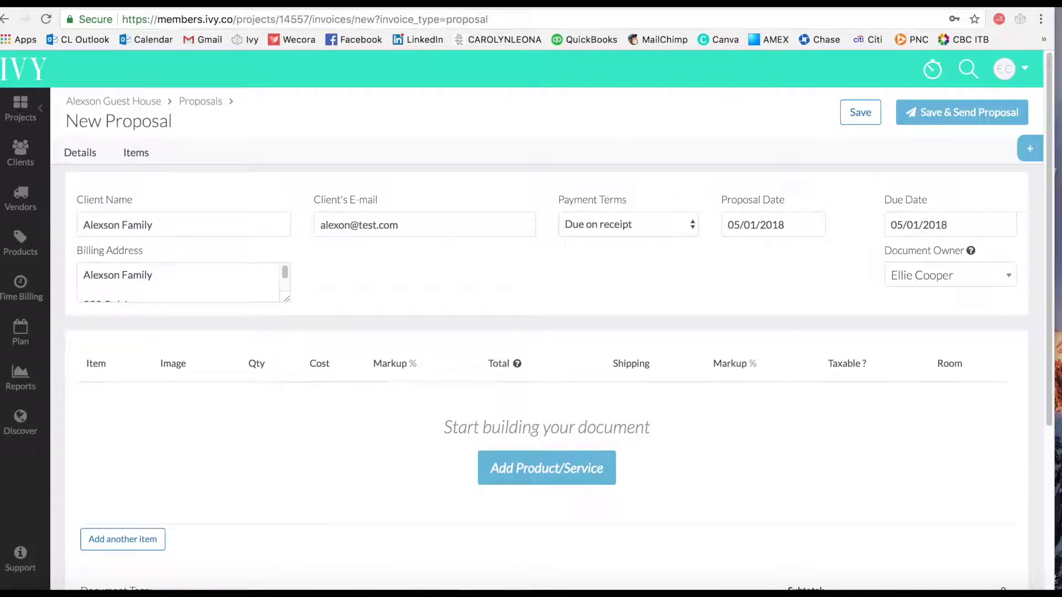
- Back in the Ivy proposal, return to the proposals list, start a fresh proposal, and show the project's draft products
click(202, 102)
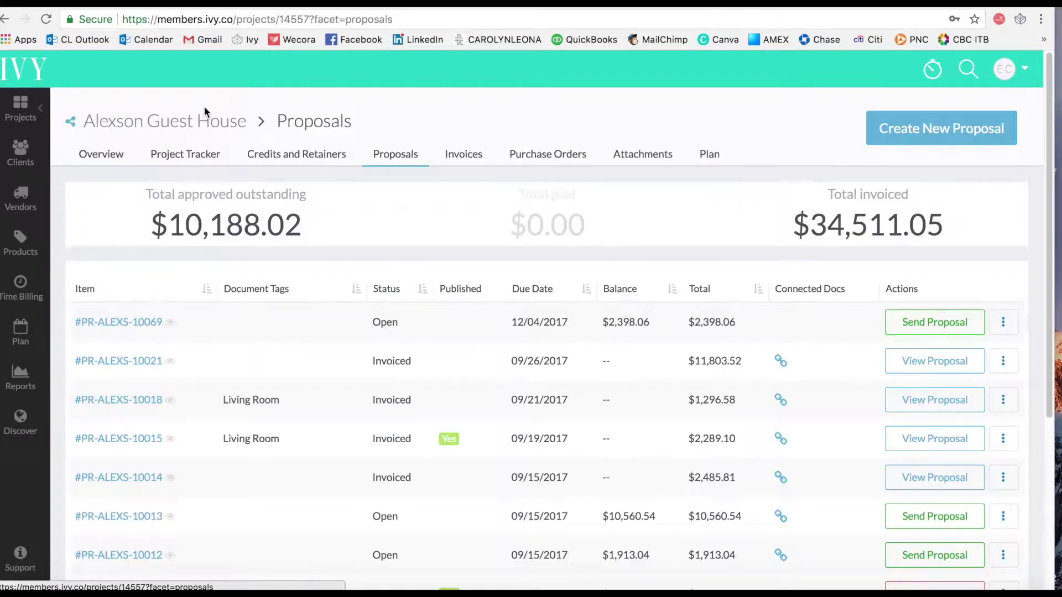
click(946, 133)
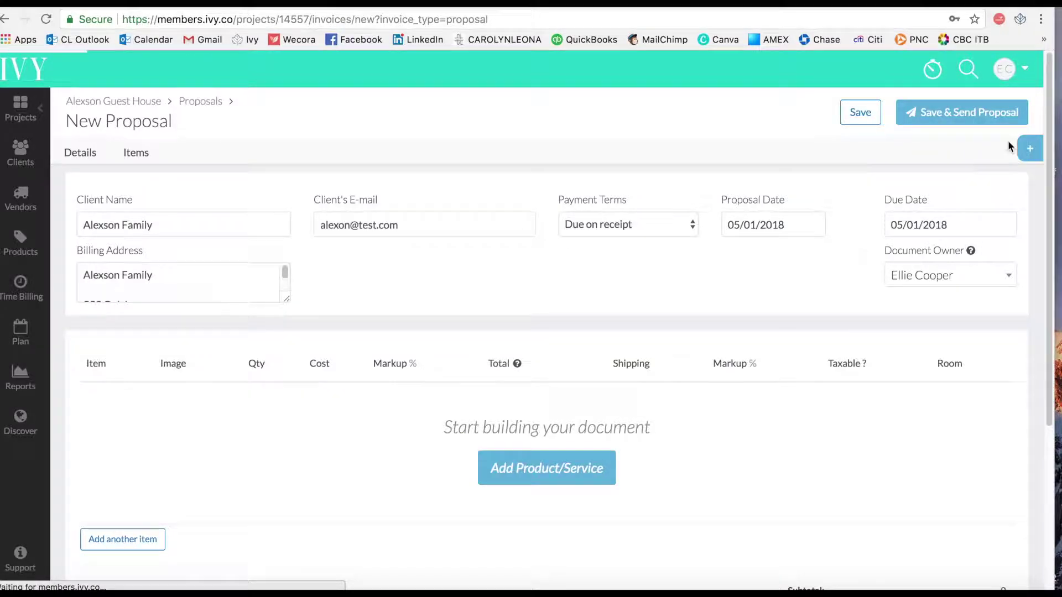
click(1030, 148)
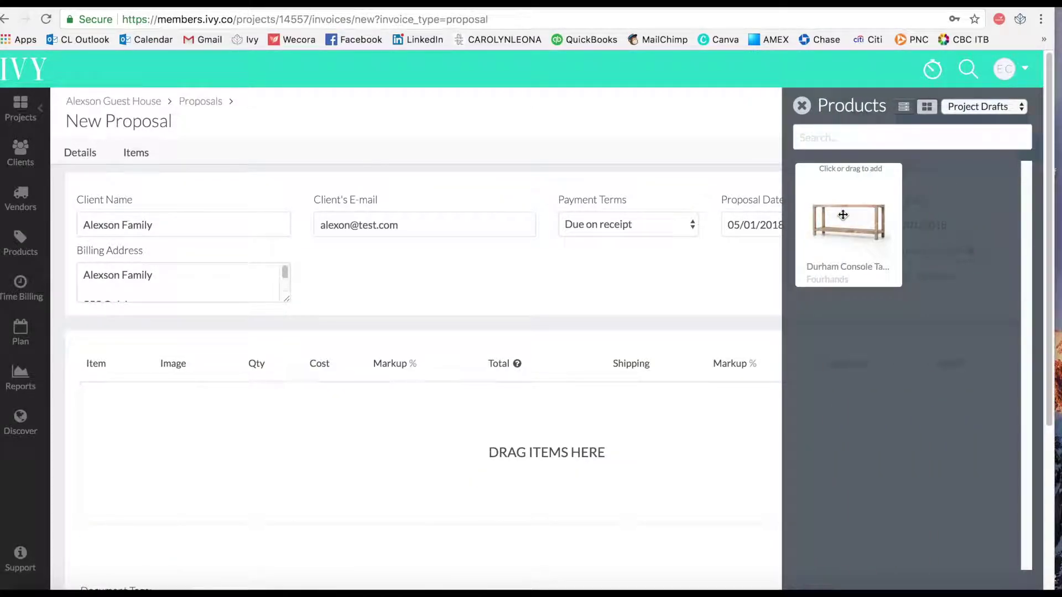
- Add the Durham Console Table from the project drafts to the new proposal and close the product picker
drag(843, 215, 531, 415)
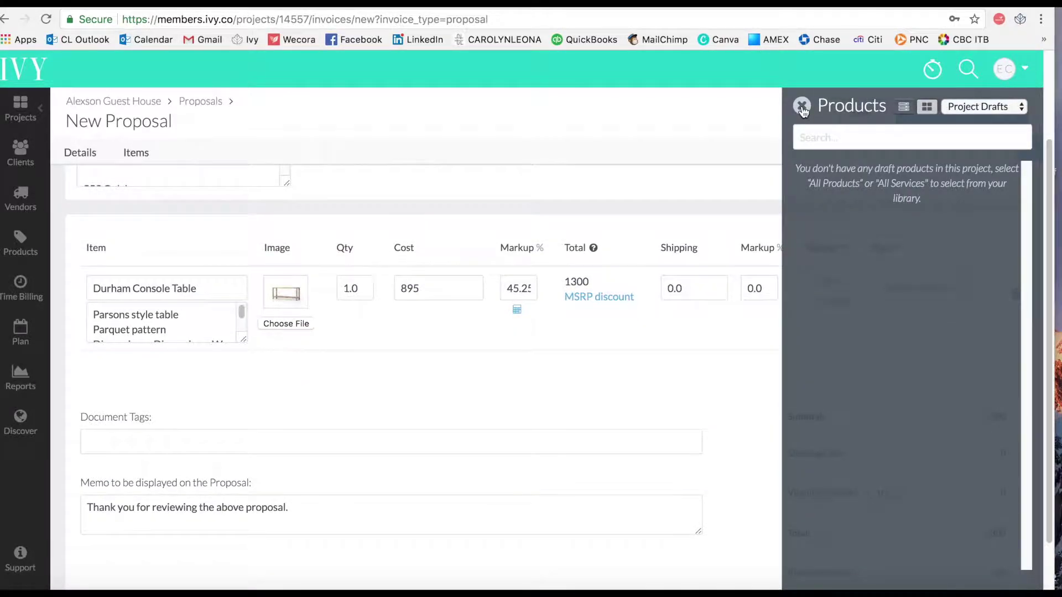
click(802, 105)
scroll(774, 249, up, 3)
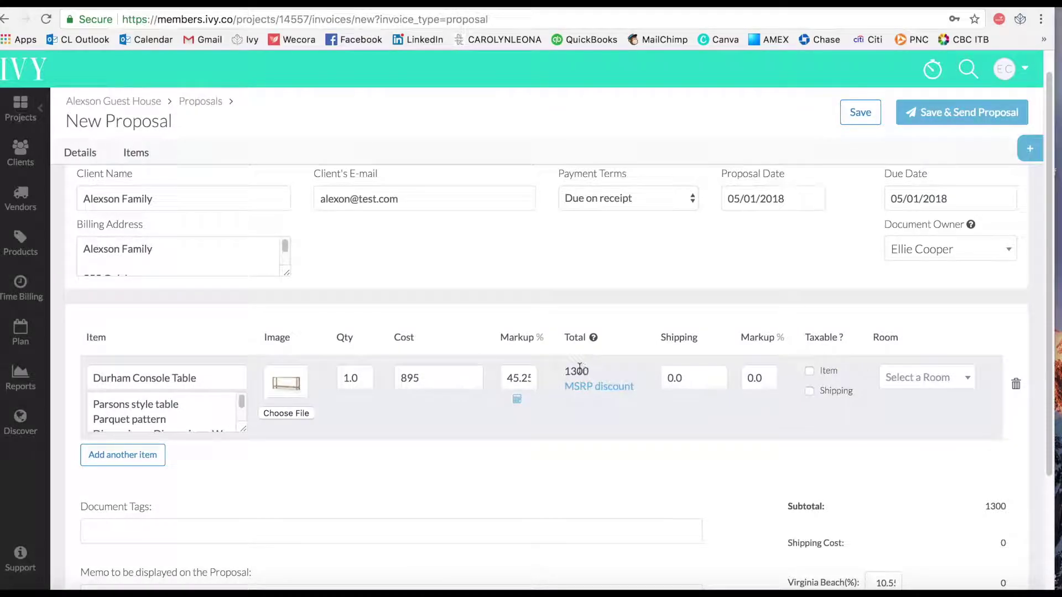
- Set the console table's shipping to 100 with a 20% shipping markup
click(682, 377)
text(100)
key(Tab)
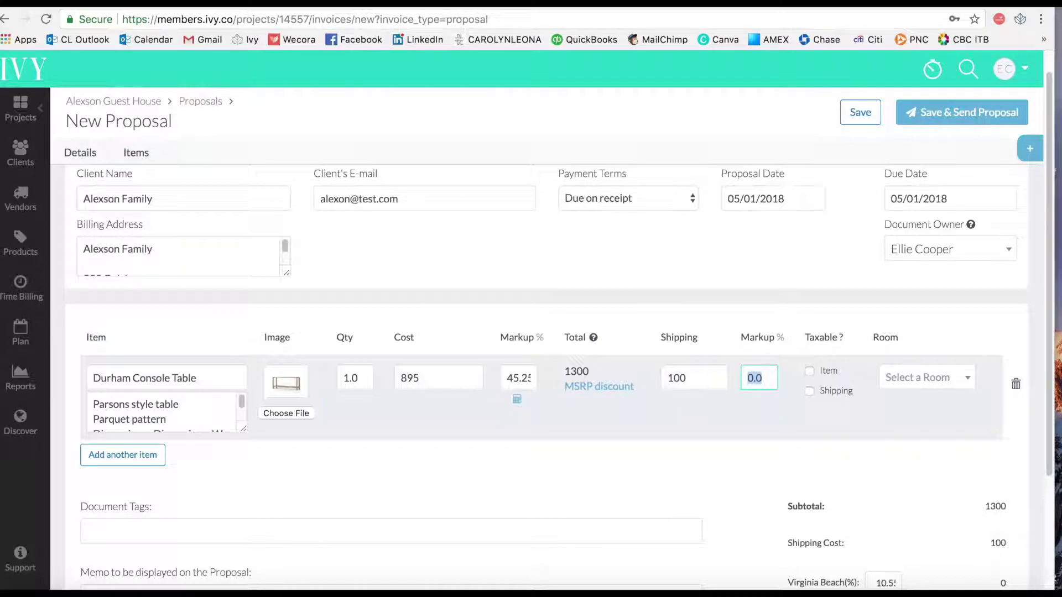
text(20)
key(Tab)
- Assign the console table to the Living Room and mark only the item, not its shipping, as taxable
click(962, 380)
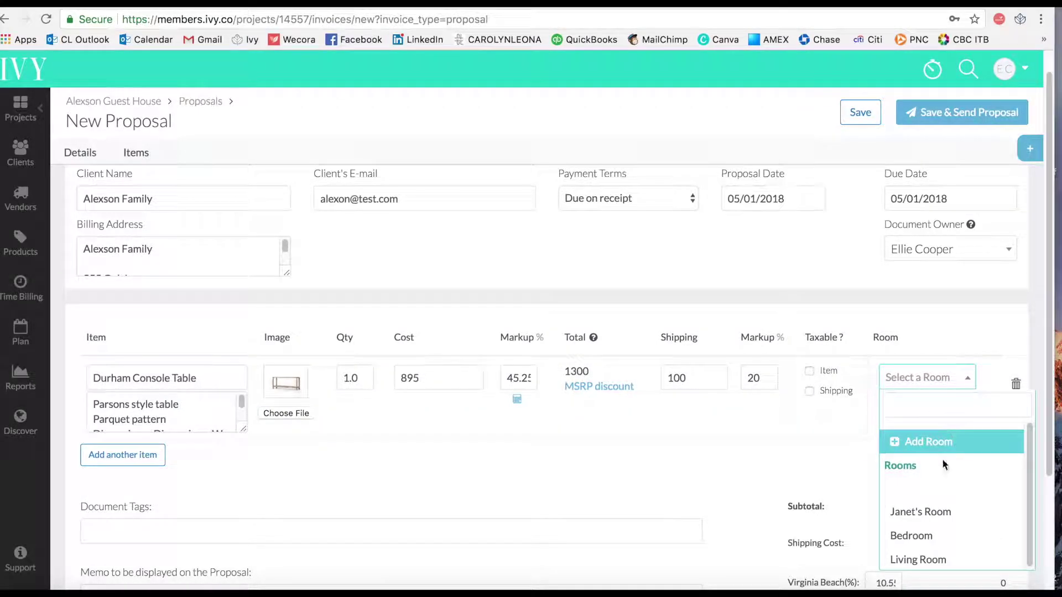
click(914, 561)
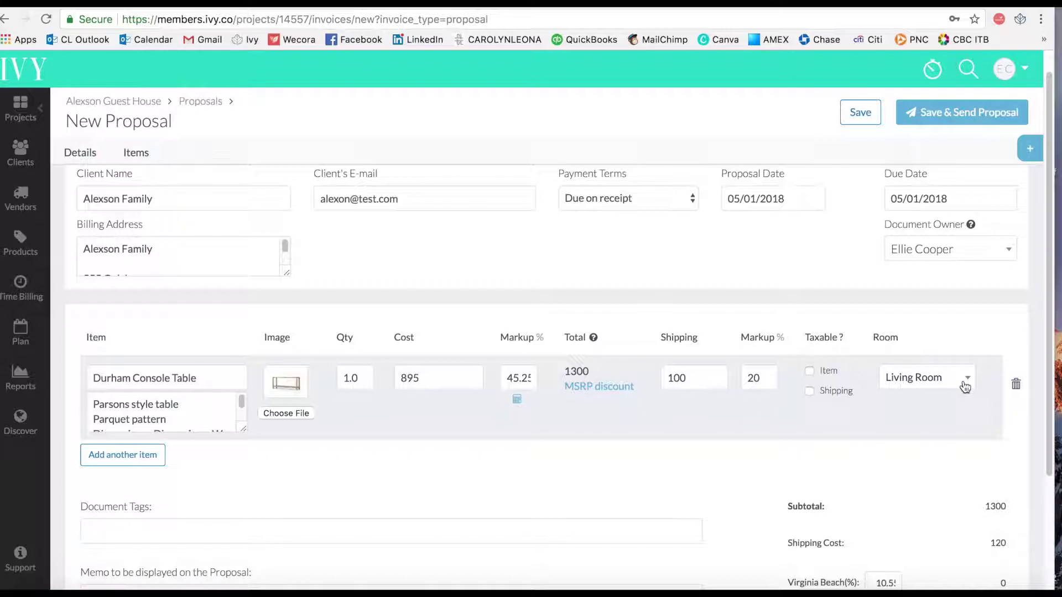
click(811, 389)
click(809, 392)
click(811, 369)
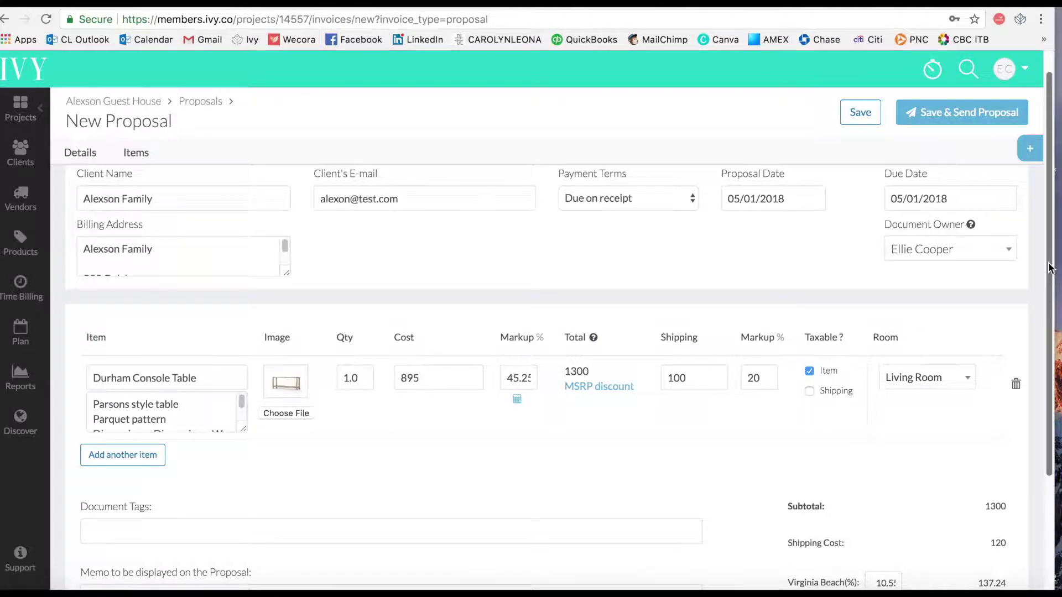
- Check the proposal's totals and memo, and save the proposal without sending it
drag(1050, 260, 1026, 374)
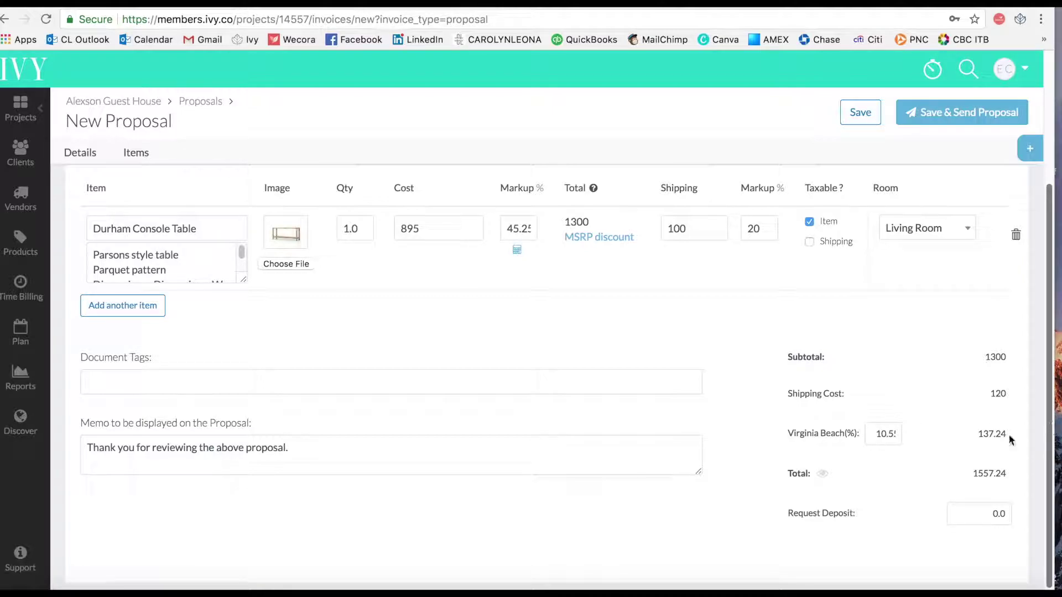
click(358, 453)
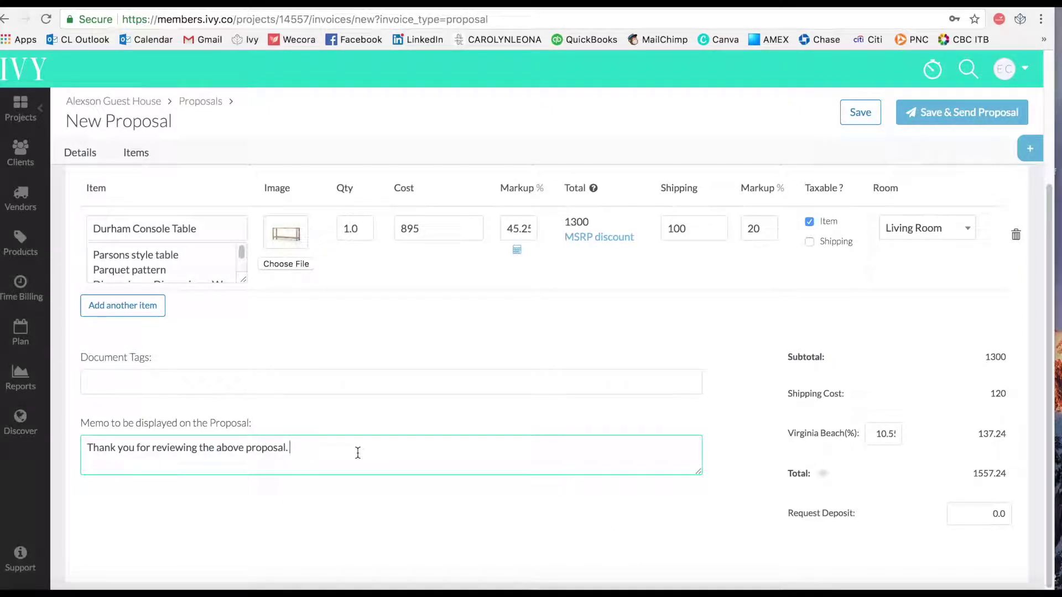
scroll(782, 171, up, 3)
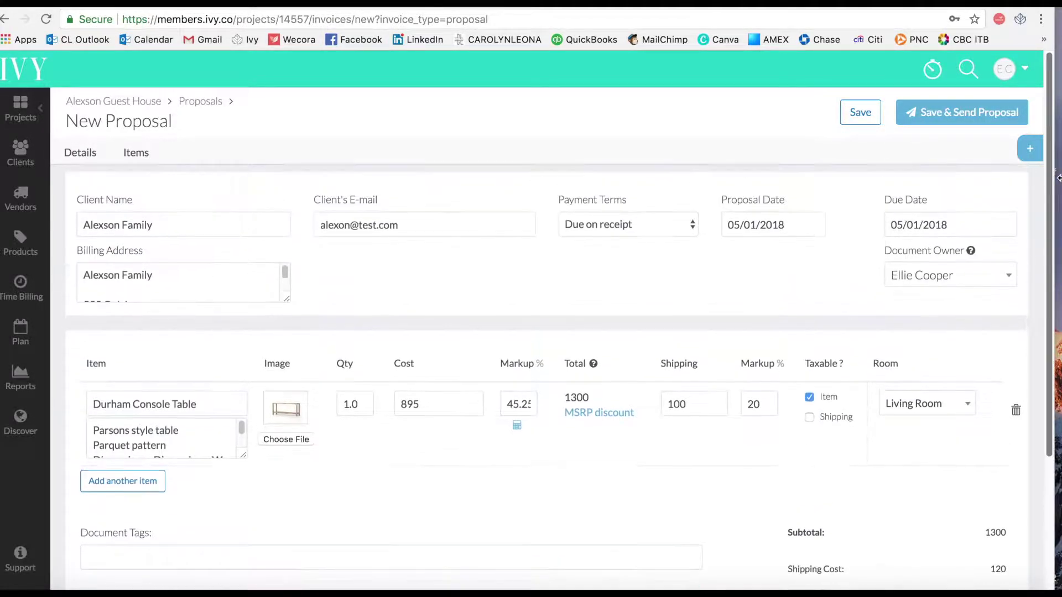
click(863, 122)
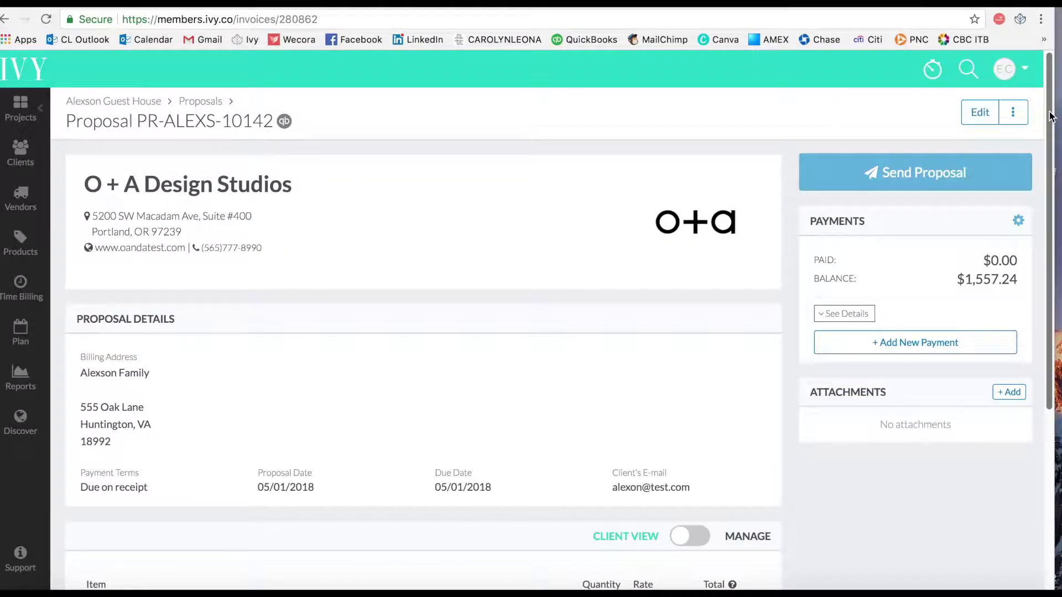
- Review the saved proposal's client view, including the billing details, item line, memo and totals
drag(1050, 116, 1049, 131)
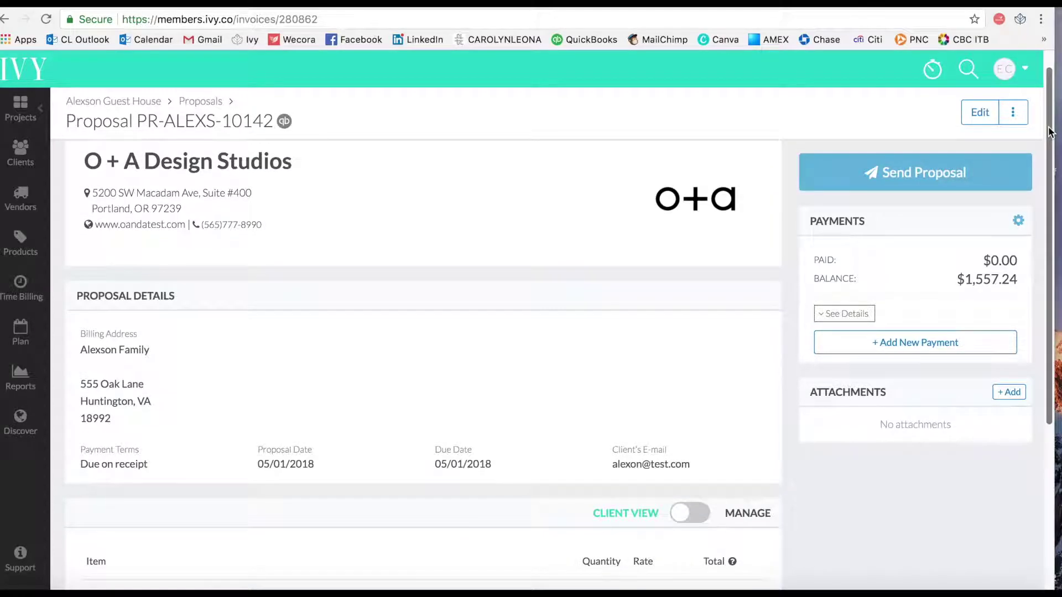
scroll(695, 299, down, 5)
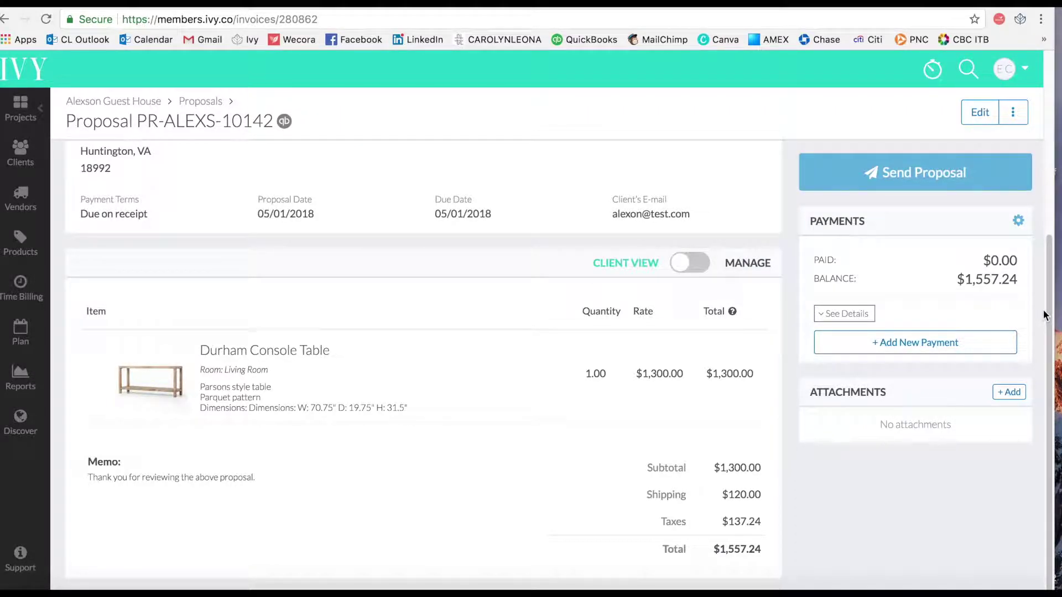
drag(1053, 315, 1058, 126)
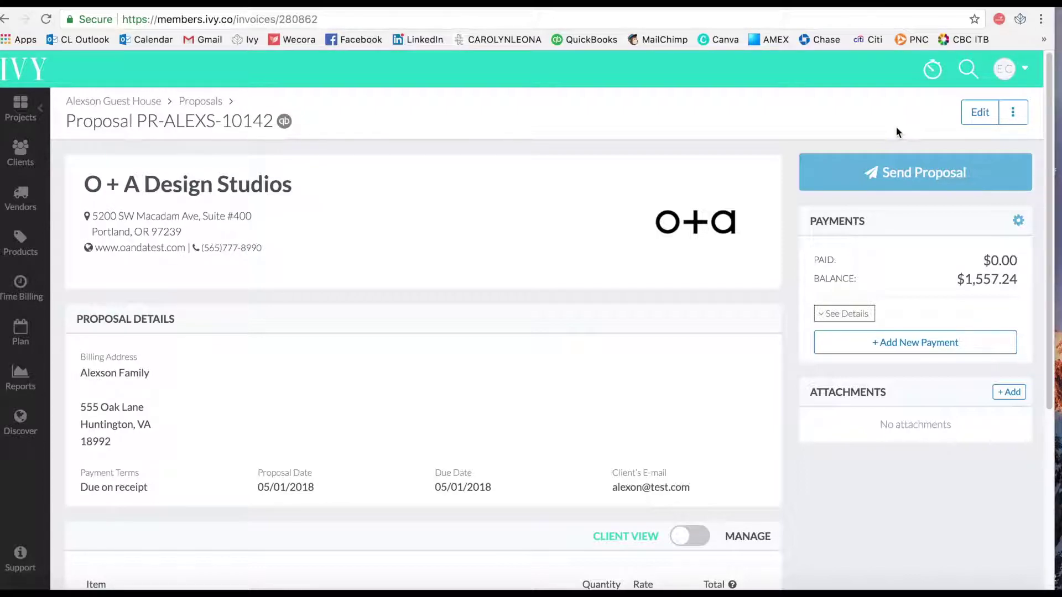
scroll(1041, 129, down, 4)
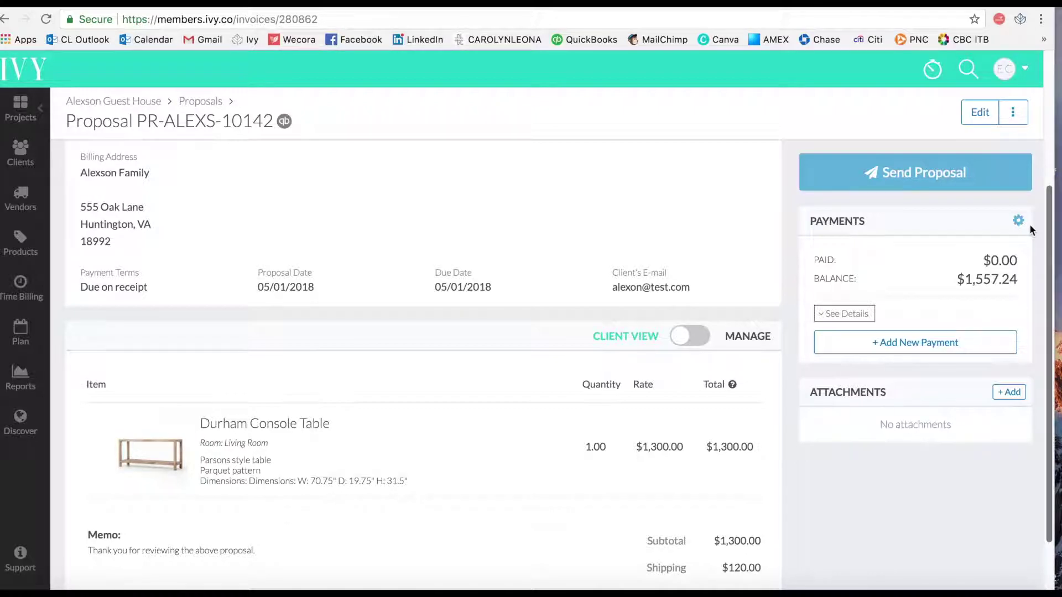
scroll(1033, 177, up, 4)
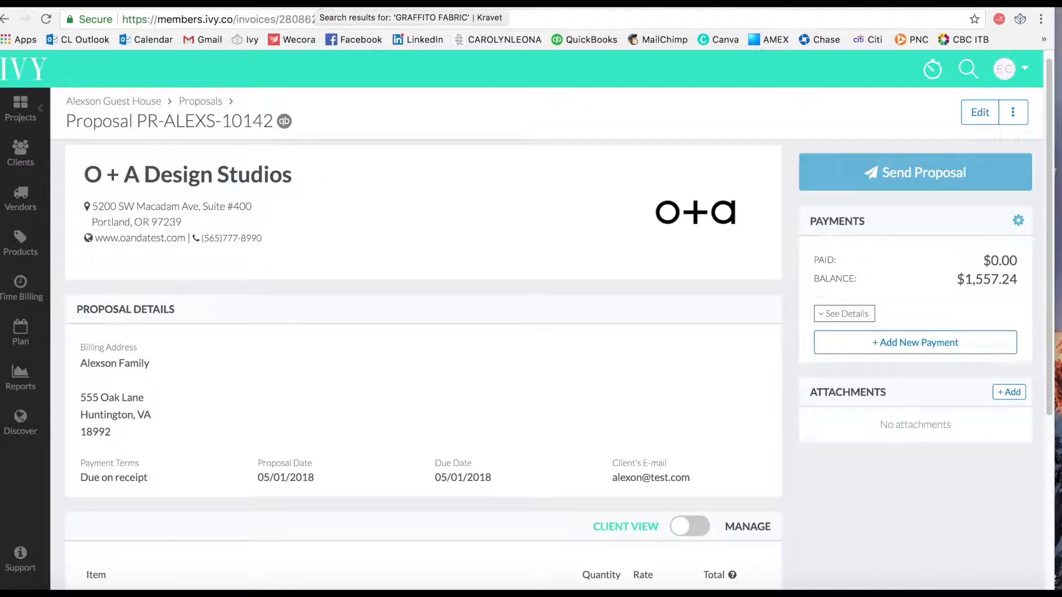
- Switch to the Kravet search results for Graffito fabric and clip the Linen/Onyx swatch image into a new product form
click(318, 3)
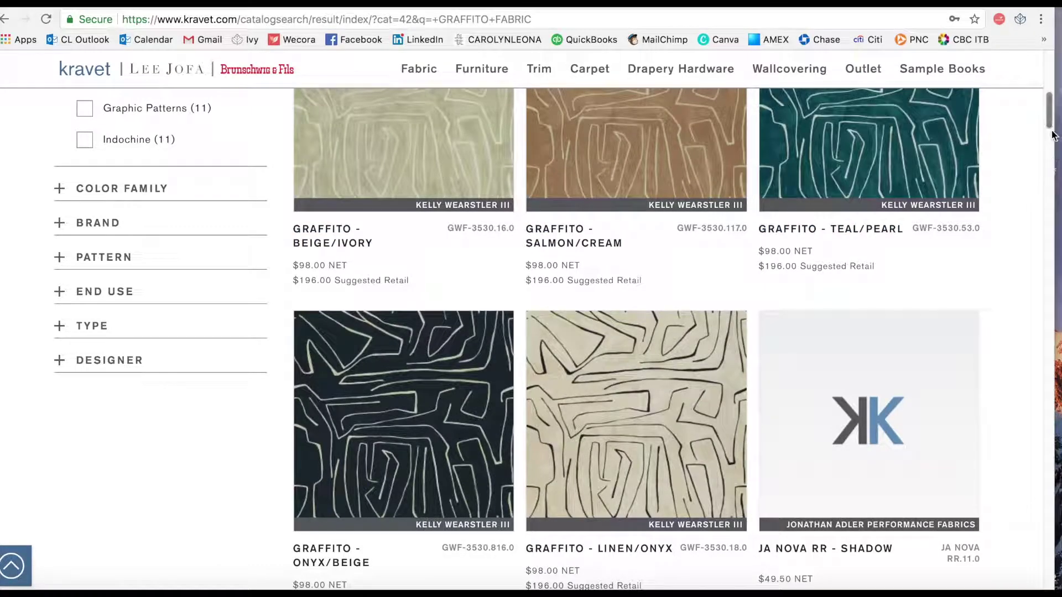
drag(1049, 126, 1047, 120)
scroll(1047, 121, down, 3)
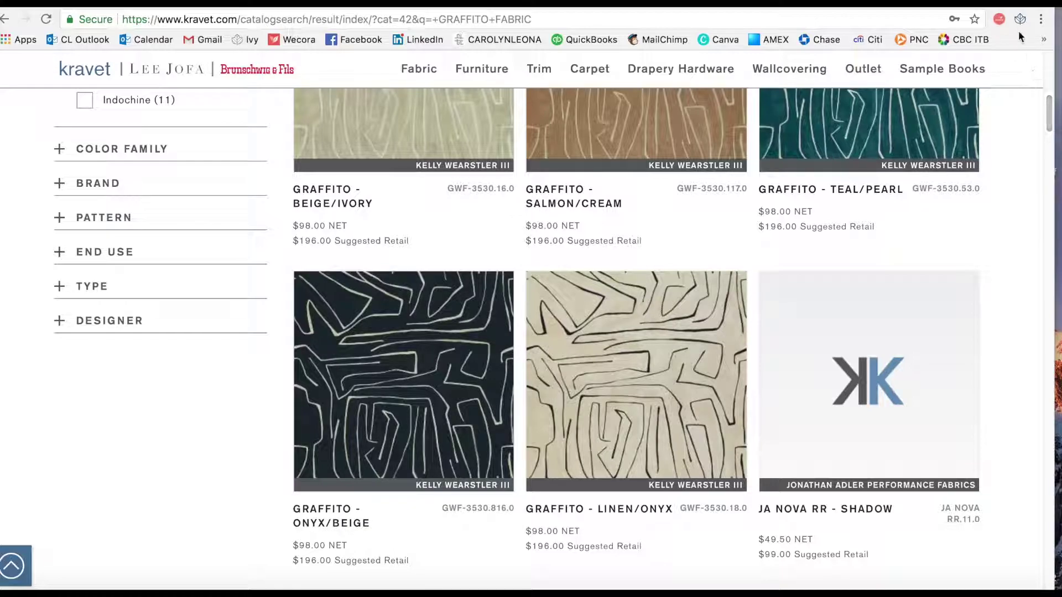
click(1020, 21)
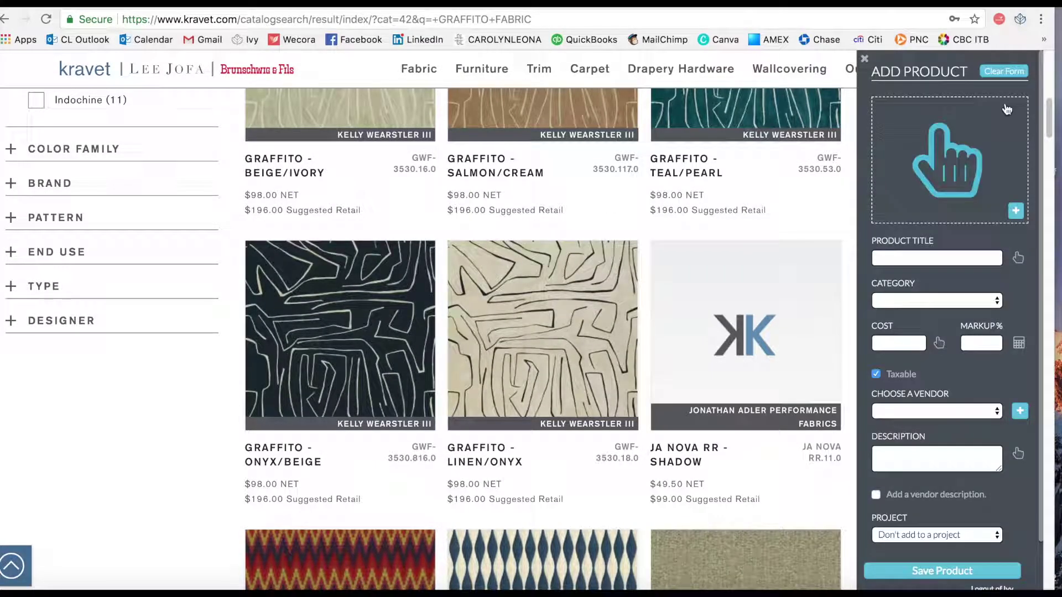
click(584, 355)
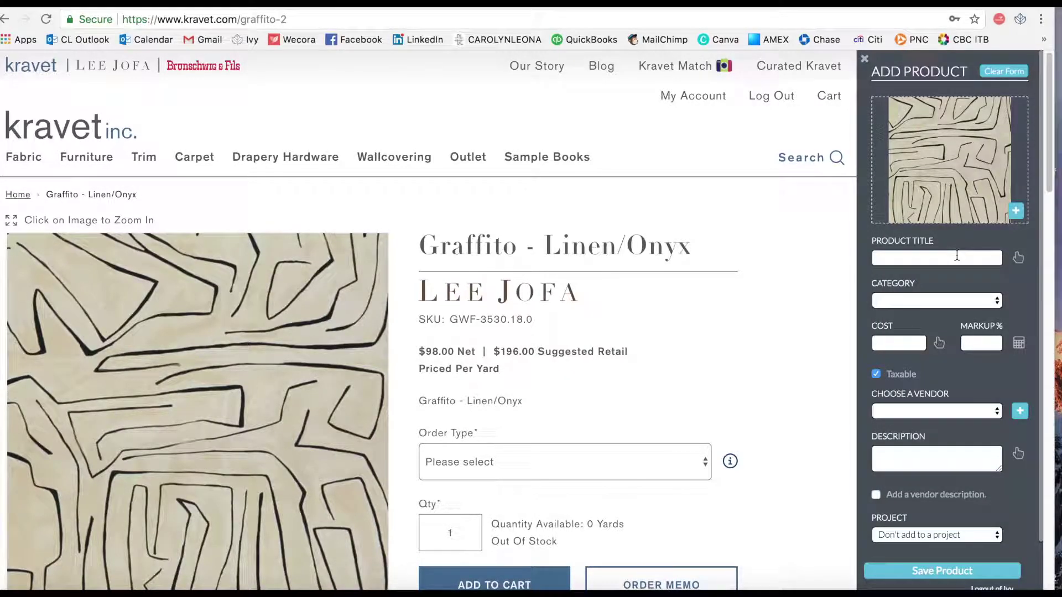
- Capture the product title from the fabric page and replace it with "Curtain Fabric"
click(1018, 260)
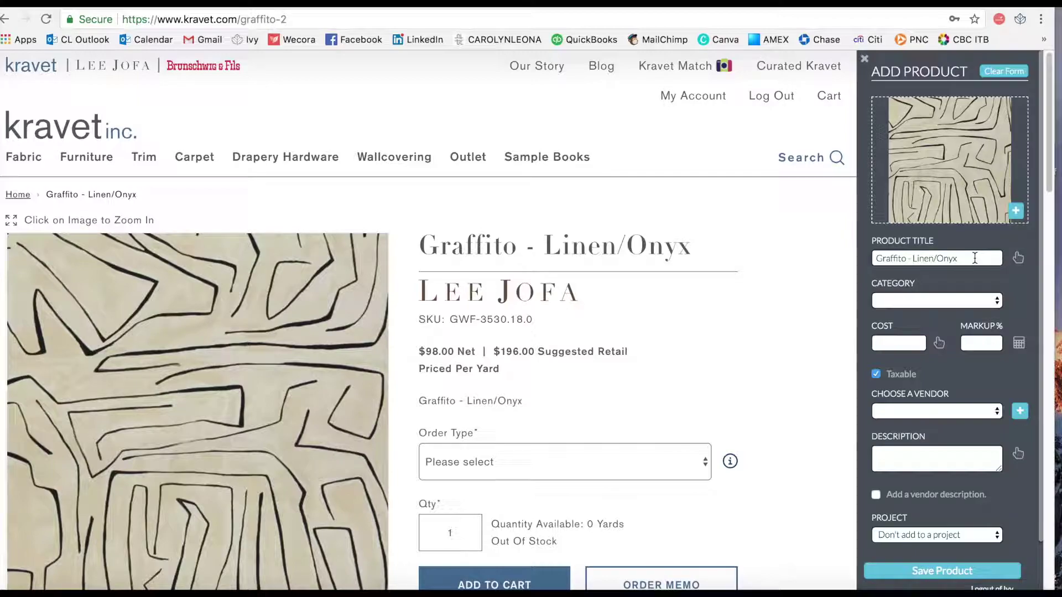
drag(975, 258, 868, 262)
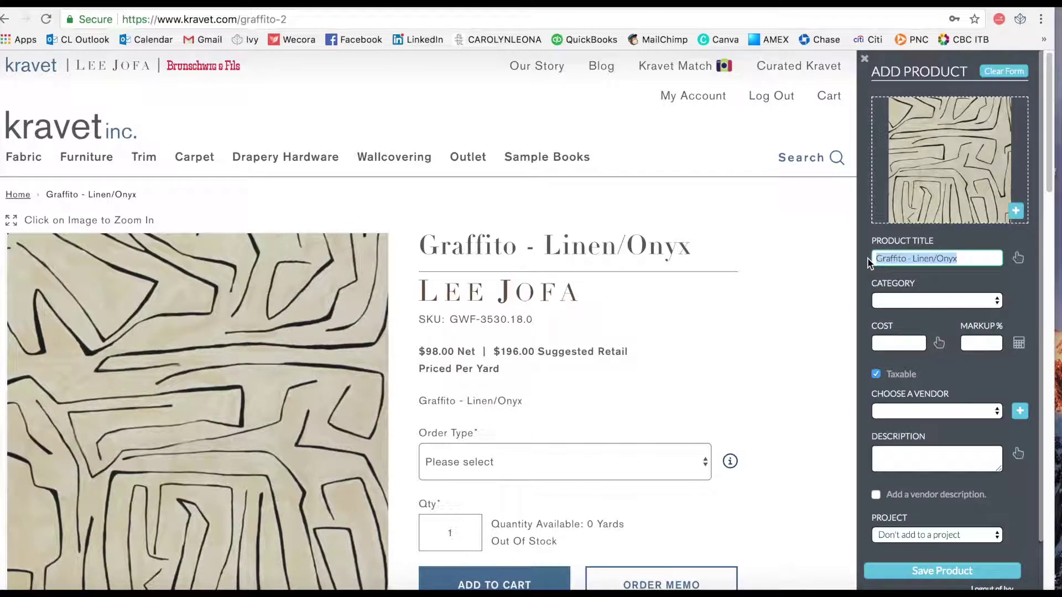
text(Cus)
text(tain Fabric)
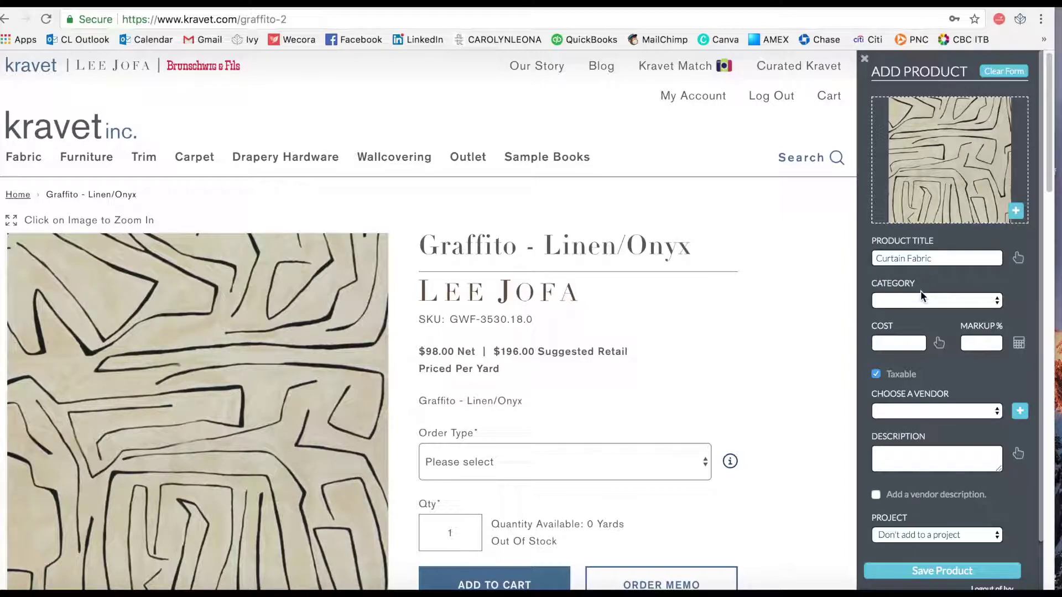
- Set the curtain fabric's category to Fabric and its cost to 98
click(921, 298)
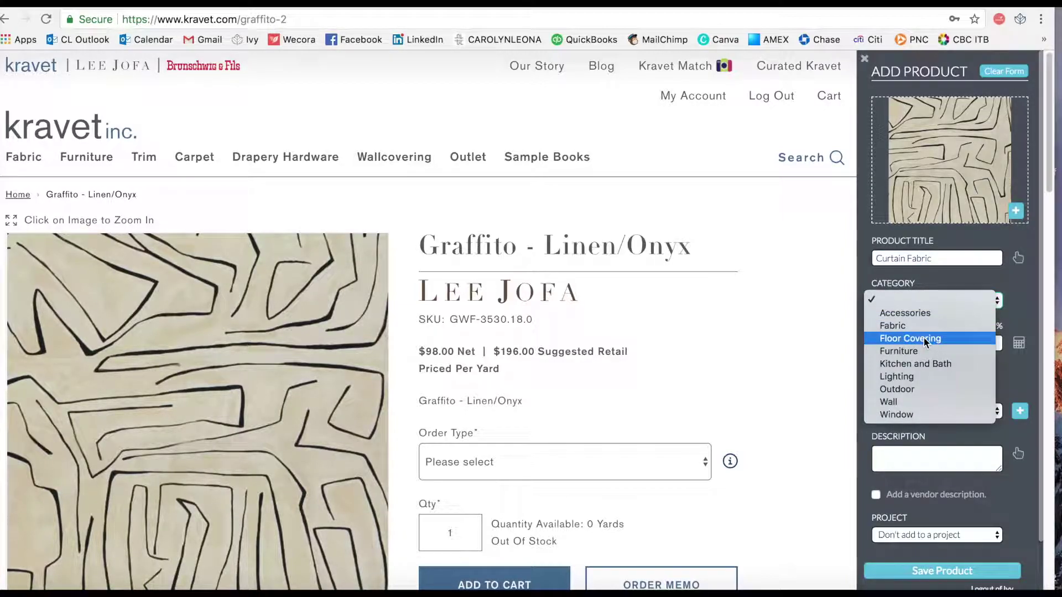
click(902, 326)
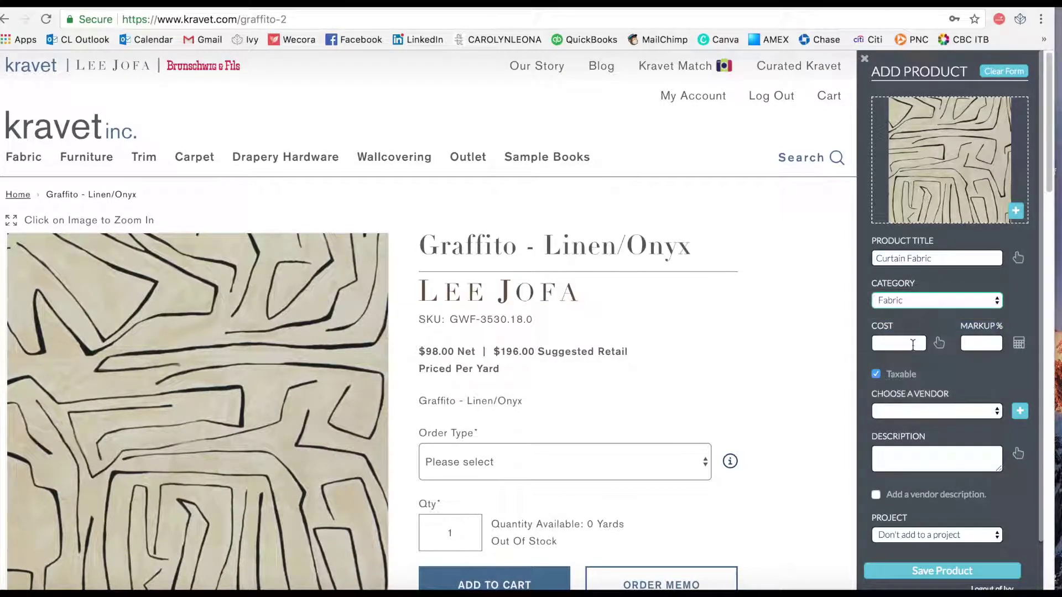
click(909, 344)
text(98)
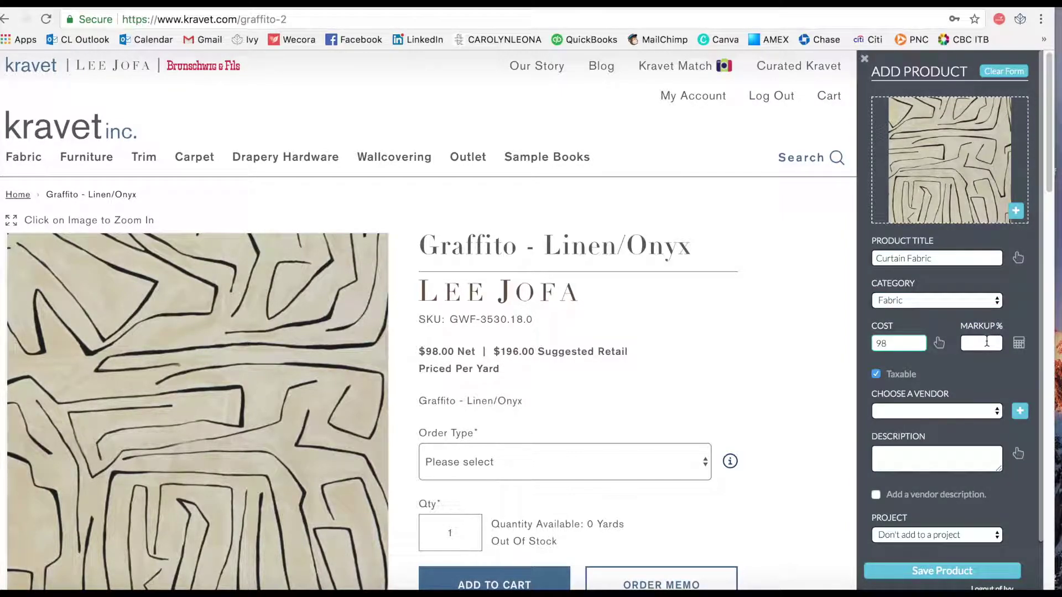
- Calculate the fabric's markup of 89.7959% from a target price
click(1019, 344)
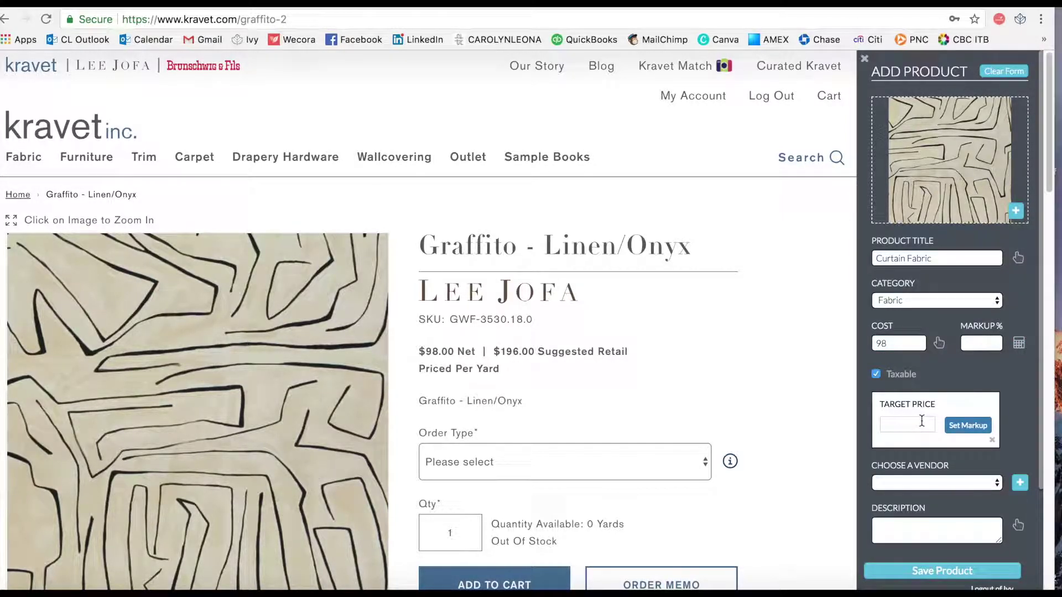
click(921, 422)
text(1)
click(968, 425)
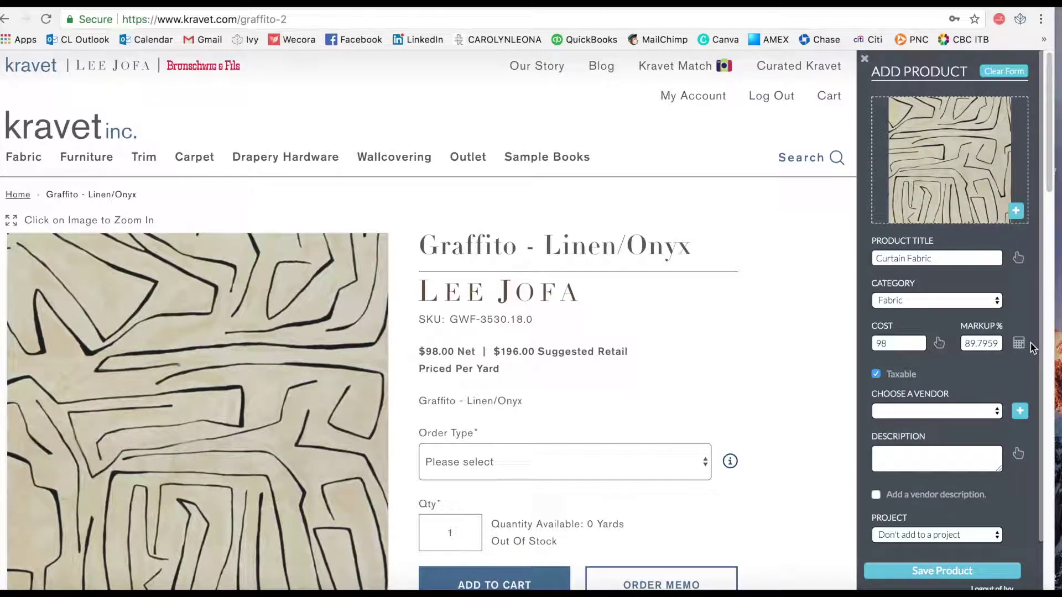
- Choose Lee Jofa as the fabric's vendor
click(939, 415)
scroll(938, 414, down, 10)
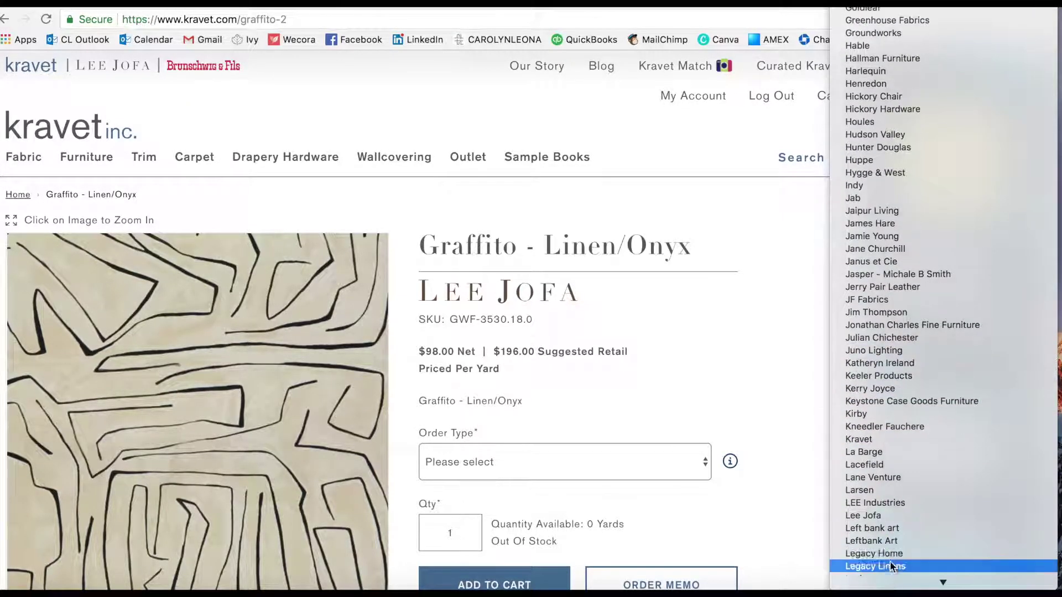
click(892, 515)
- Leave the fabric's description empty and assign the product to the Alexson Guest House project
click(908, 468)
scroll(1045, 323, down, 2)
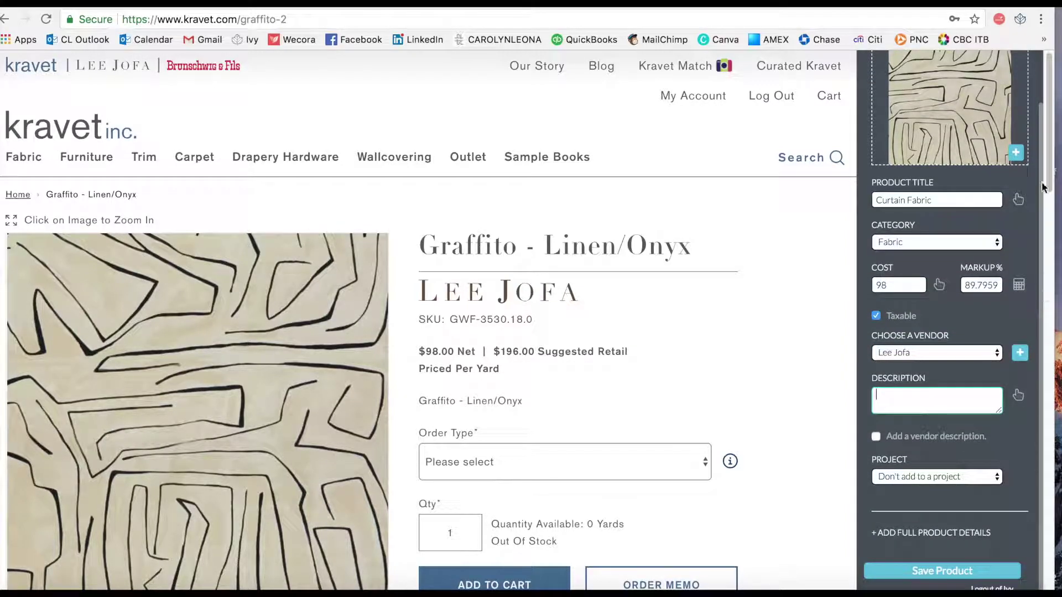
scroll(540, 390, down, 5)
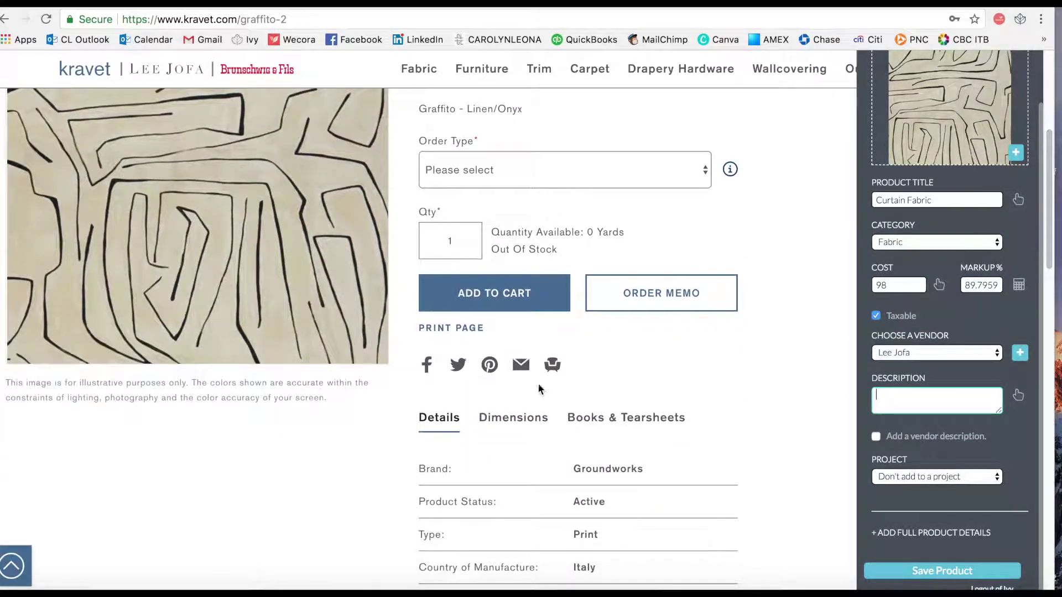
scroll(1036, 297, down, 3)
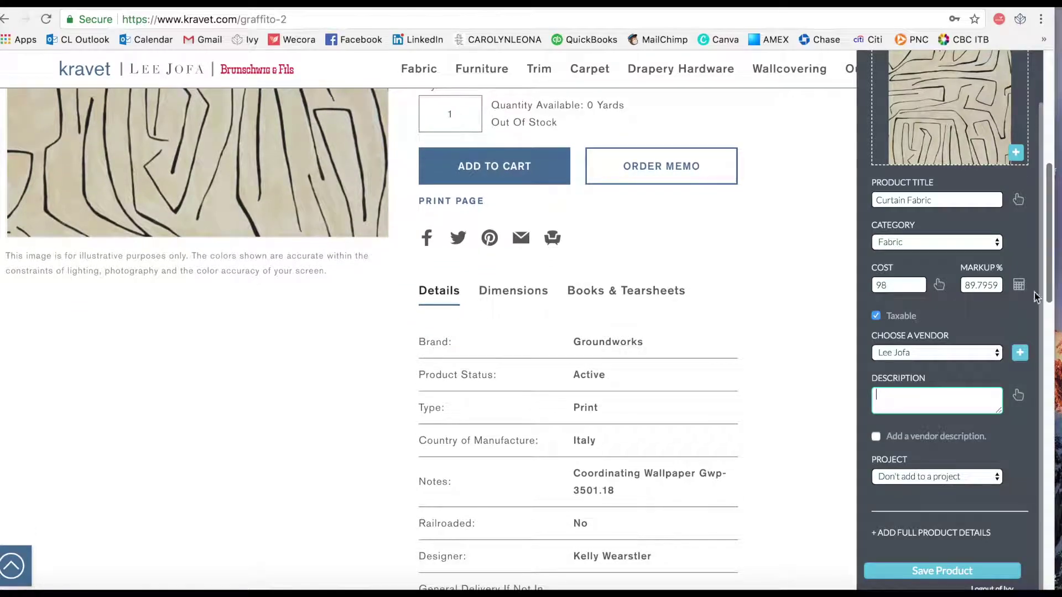
click(933, 479)
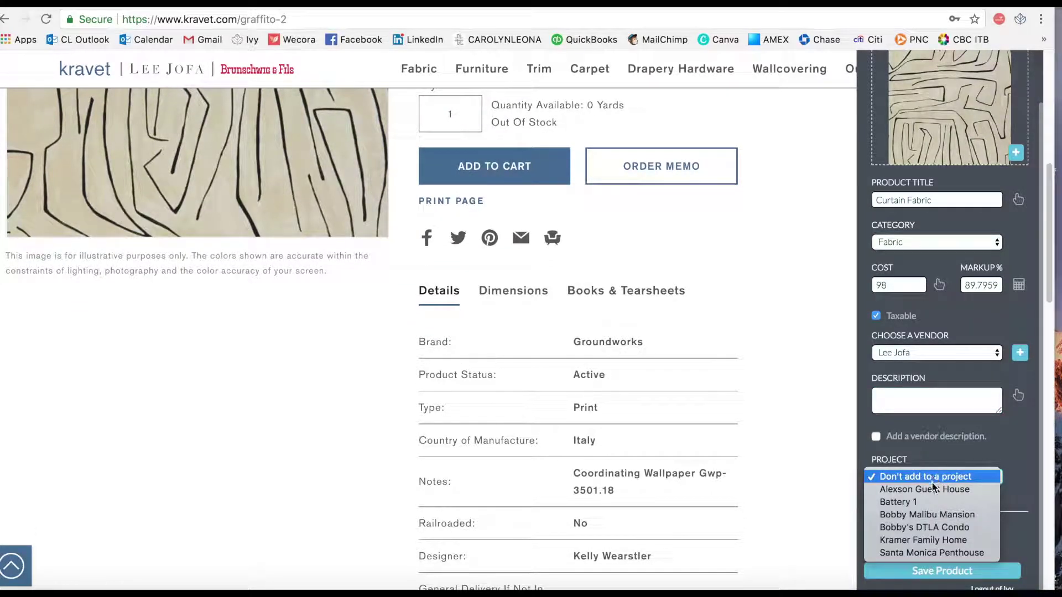
click(933, 489)
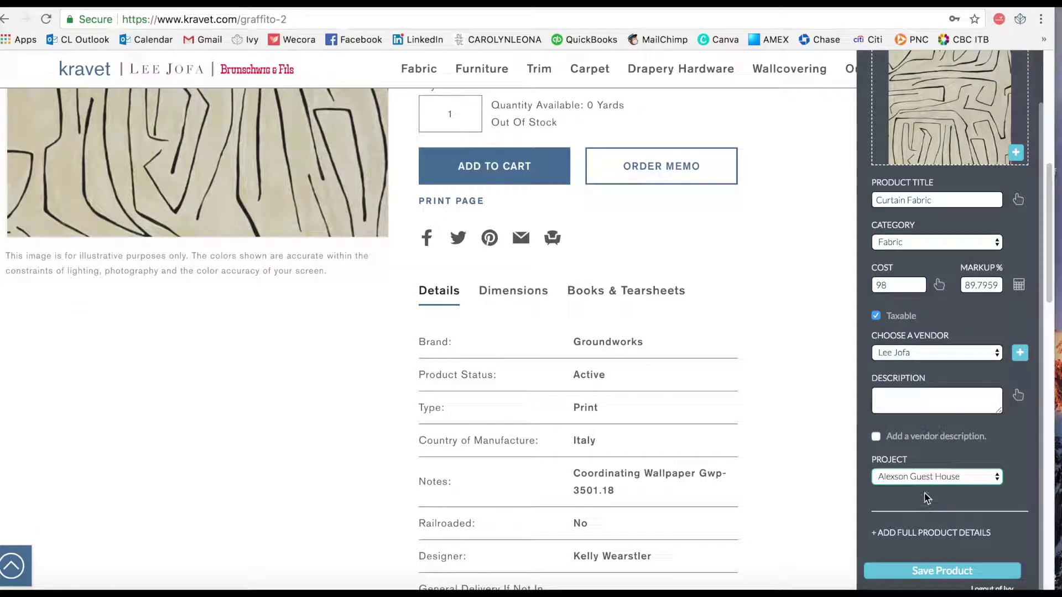
click(925, 479)
click(924, 479)
- Expand the full product details and capture the composition "Cotton - 52%, Linen - 48%" from the page as the fabric's materials
click(915, 533)
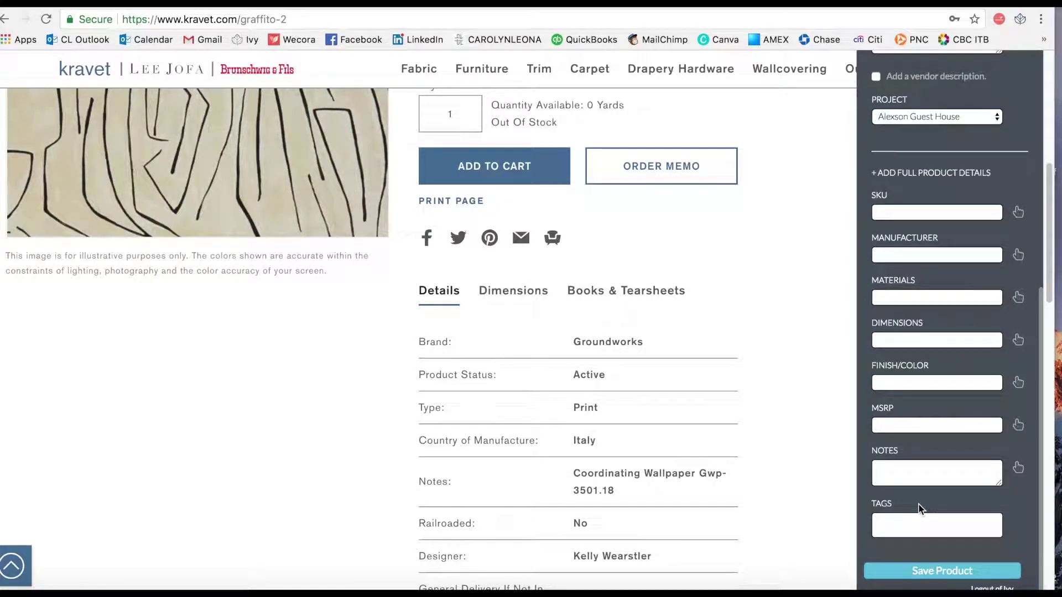
scroll(1038, 329, down, 5)
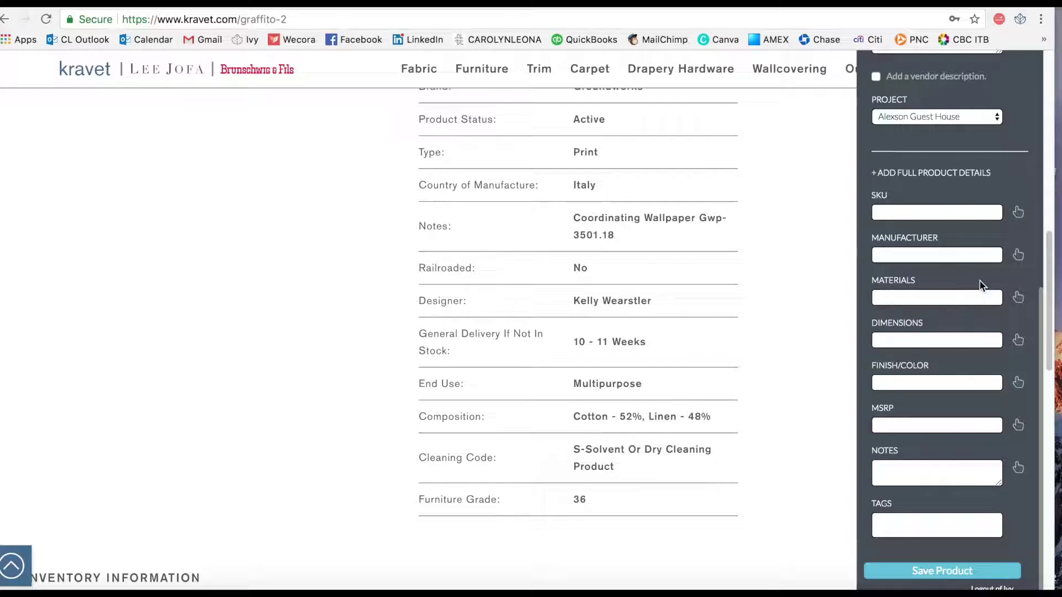
click(1018, 297)
click(645, 421)
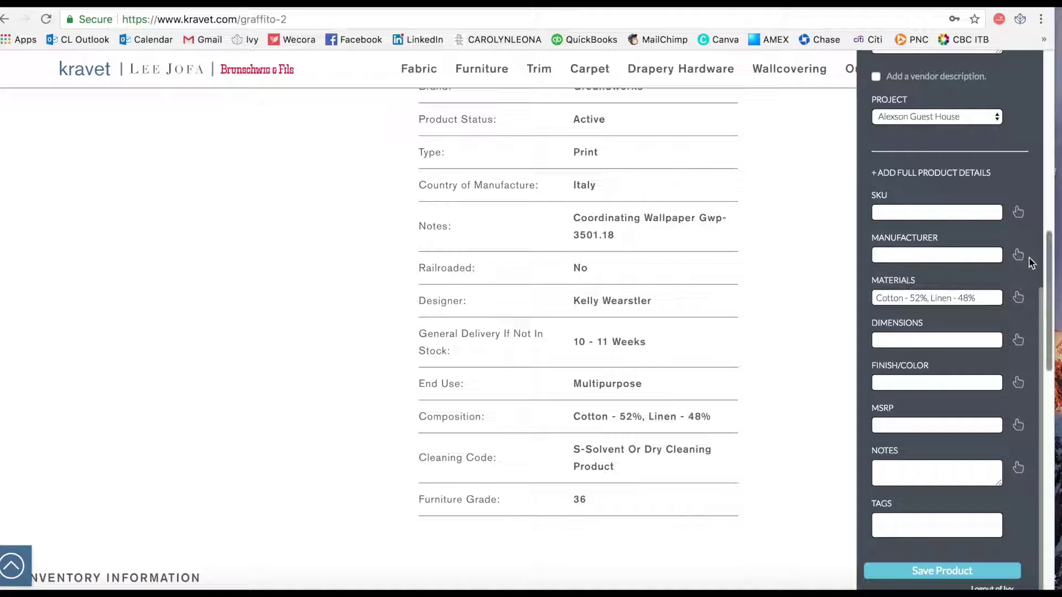
- Enter the fabric's dimensions as 54"W repeat 54", copying the width from the product page's dimensions
drag(1047, 266, 1047, 241)
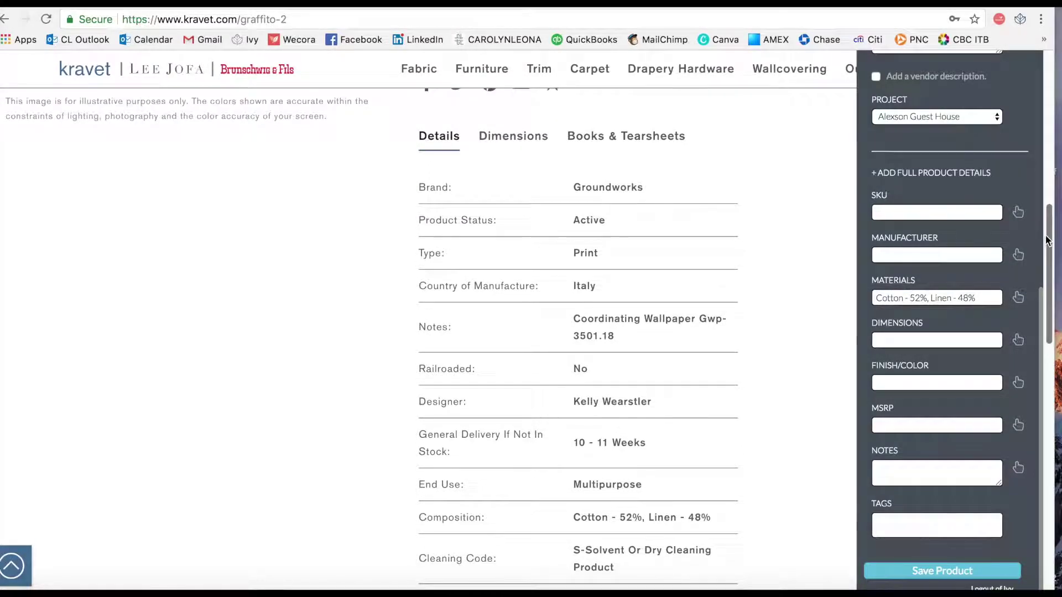
click(501, 138)
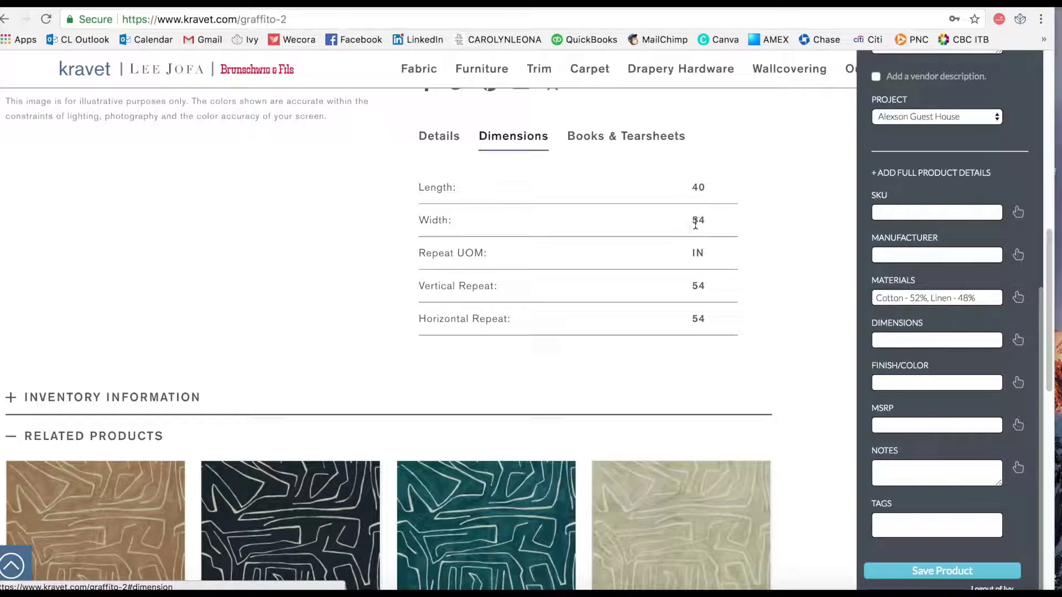
drag(690, 223, 715, 222)
key(super+c)
click(910, 341)
key(super+v)
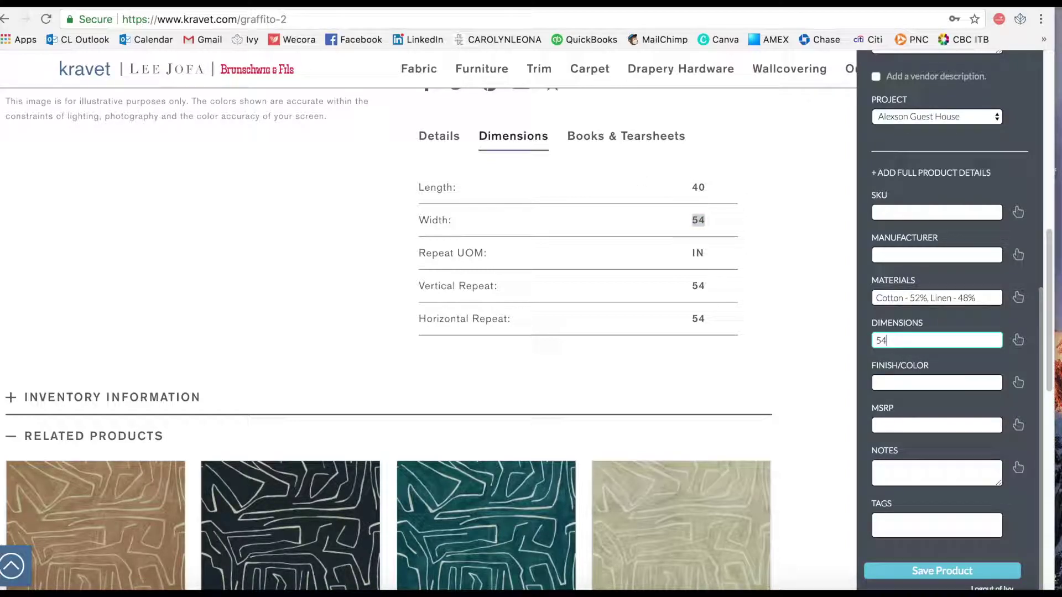
text("W repeat 54")
- Save the curtain fabric to the product library and close the product clipper
scroll(1030, 332, up, 8)
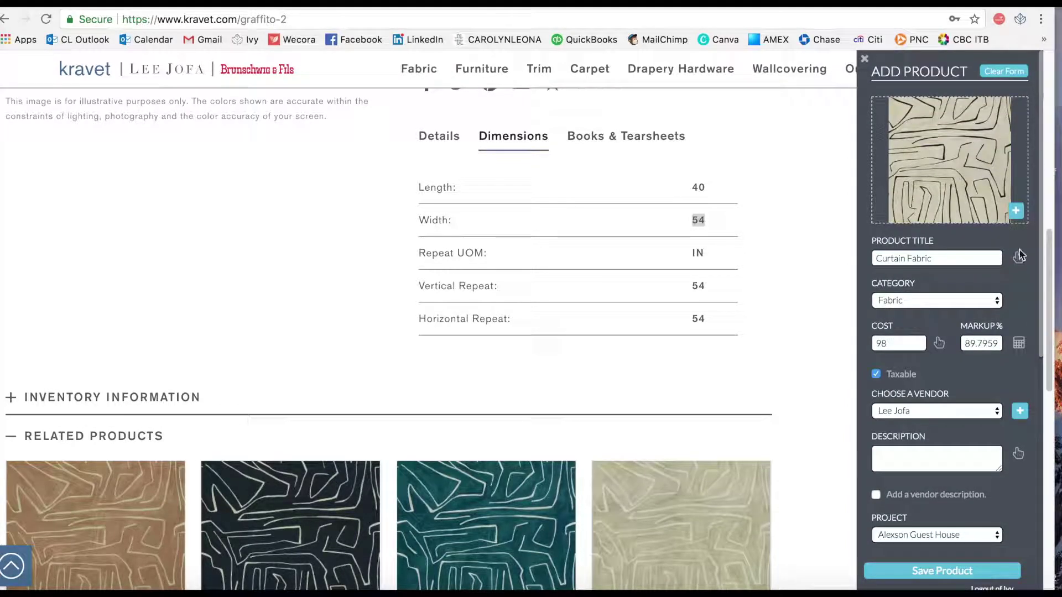
drag(1051, 219, 1051, 110)
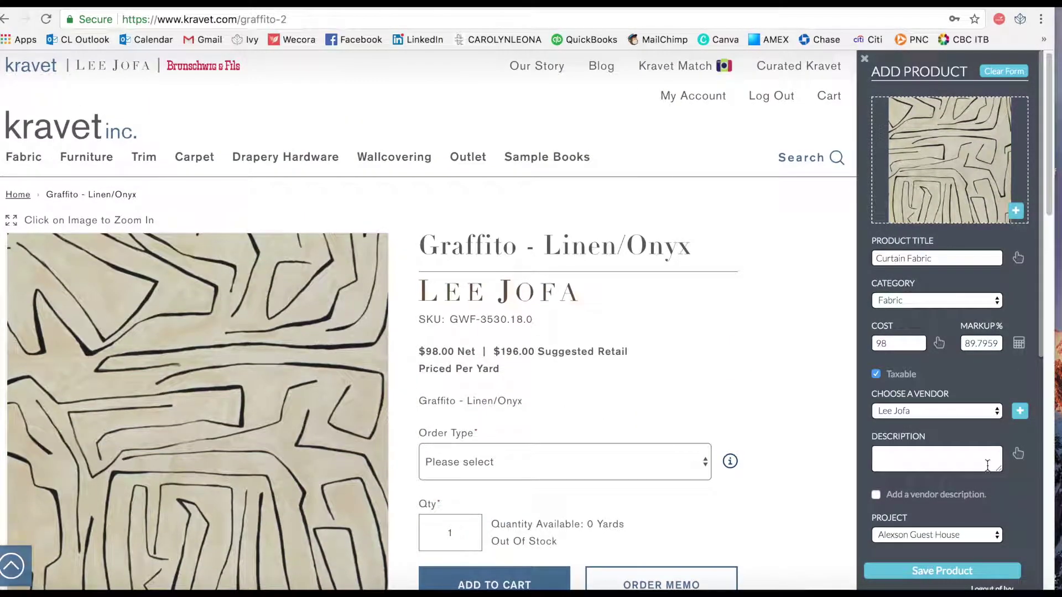
click(917, 571)
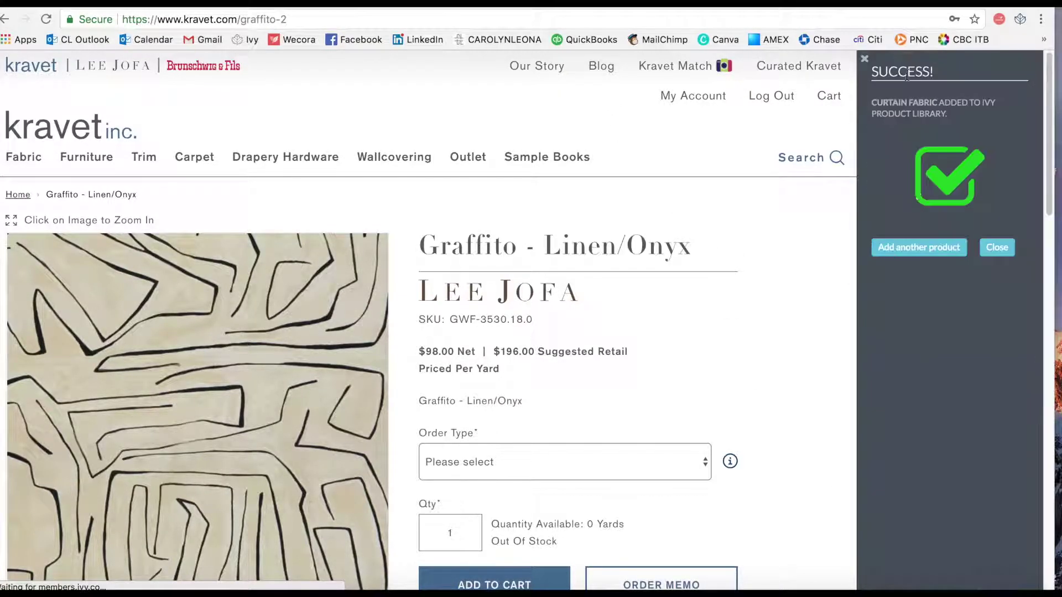
click(997, 248)
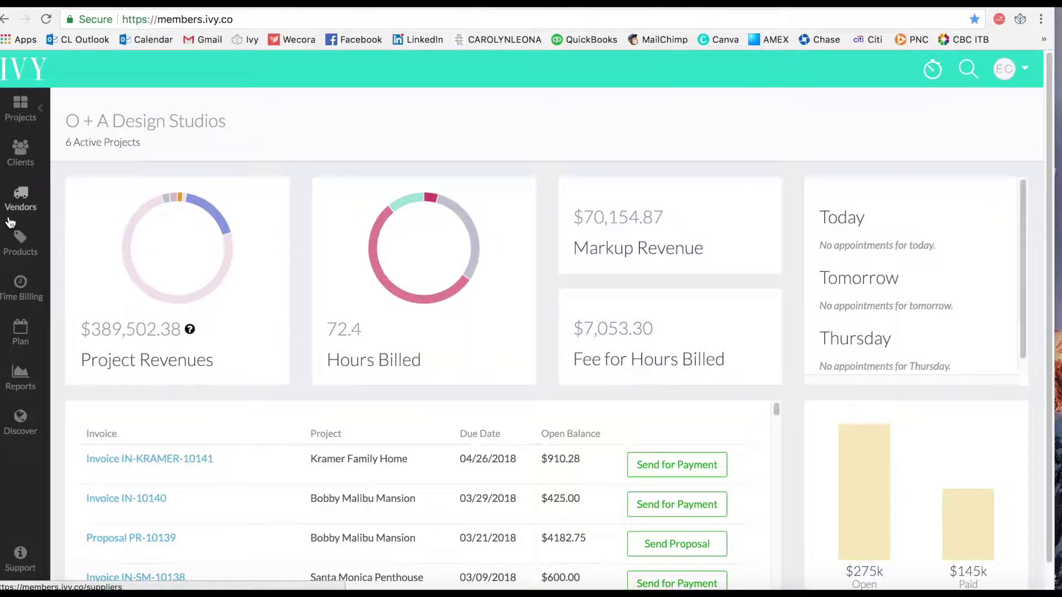
- Start a new product in Ivy's product library and choose fabricut as its vendor
click(23, 243)
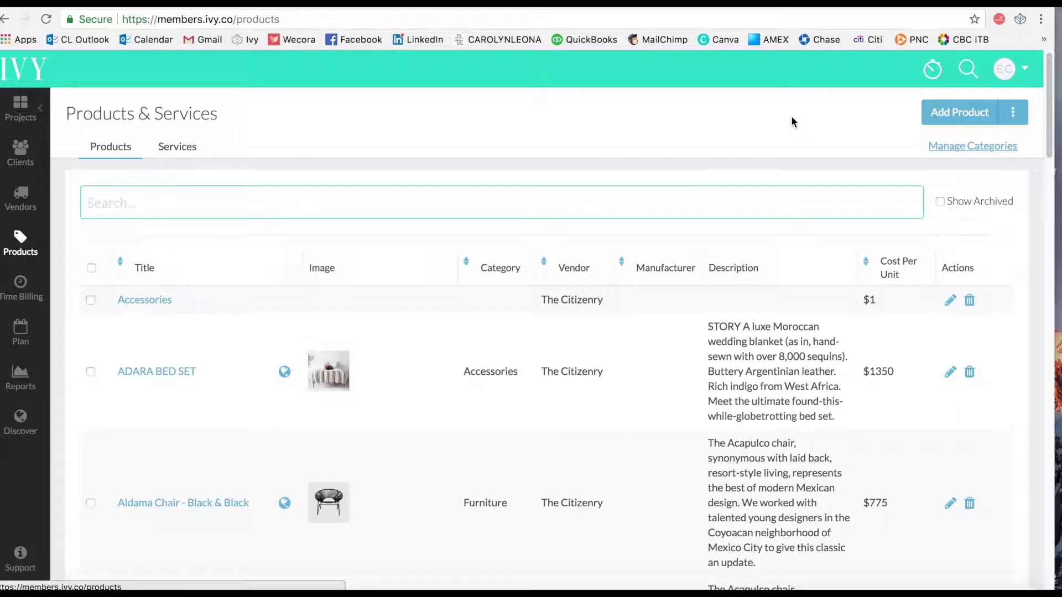
click(955, 119)
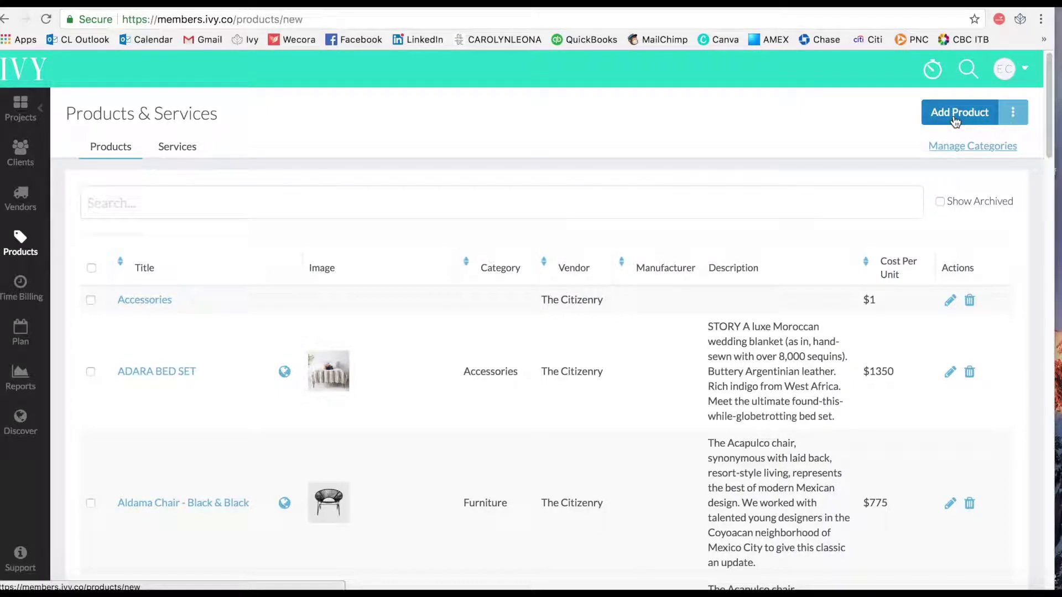
click(505, 236)
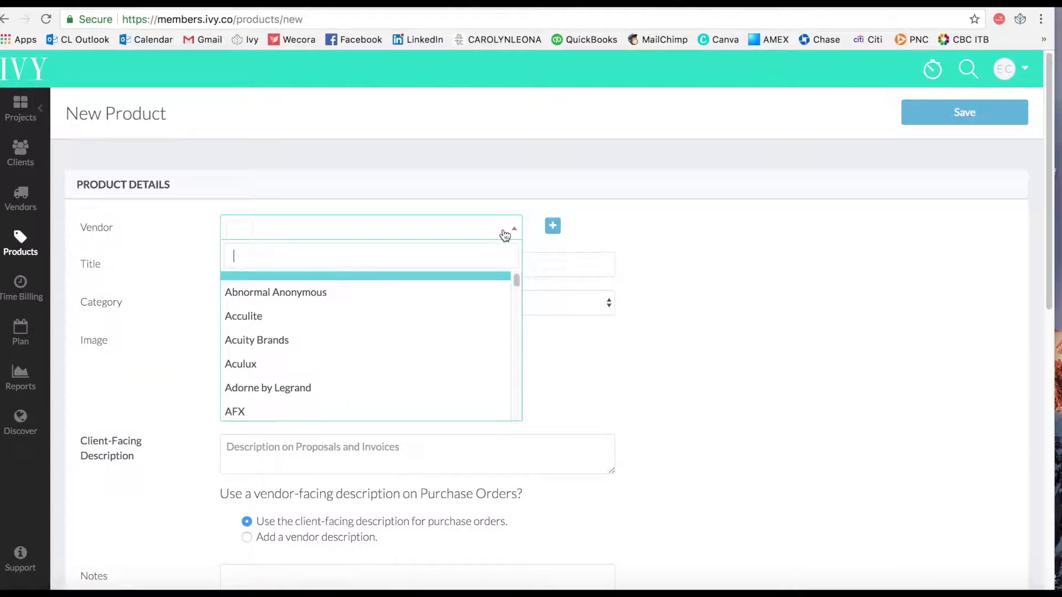
text(fab)
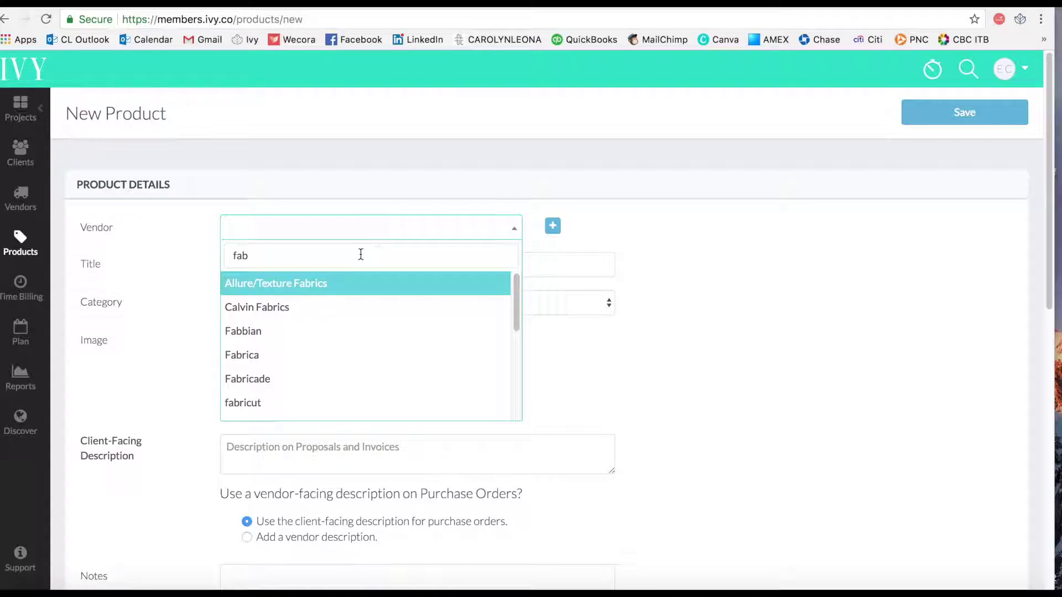
click(290, 399)
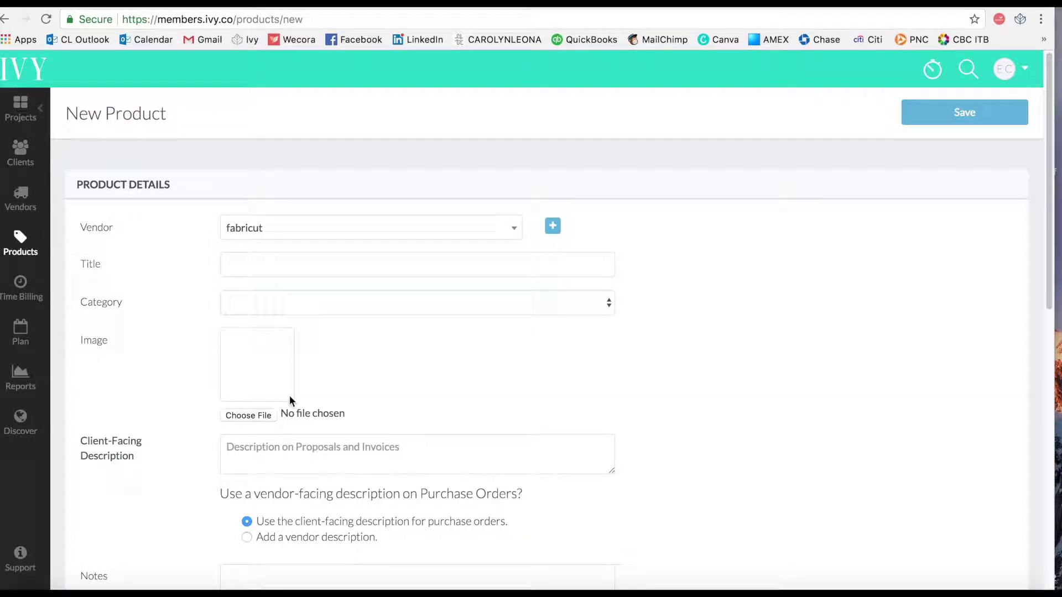
- Title the new product Luna Metal Pole and set its category to Window
click(351, 261)
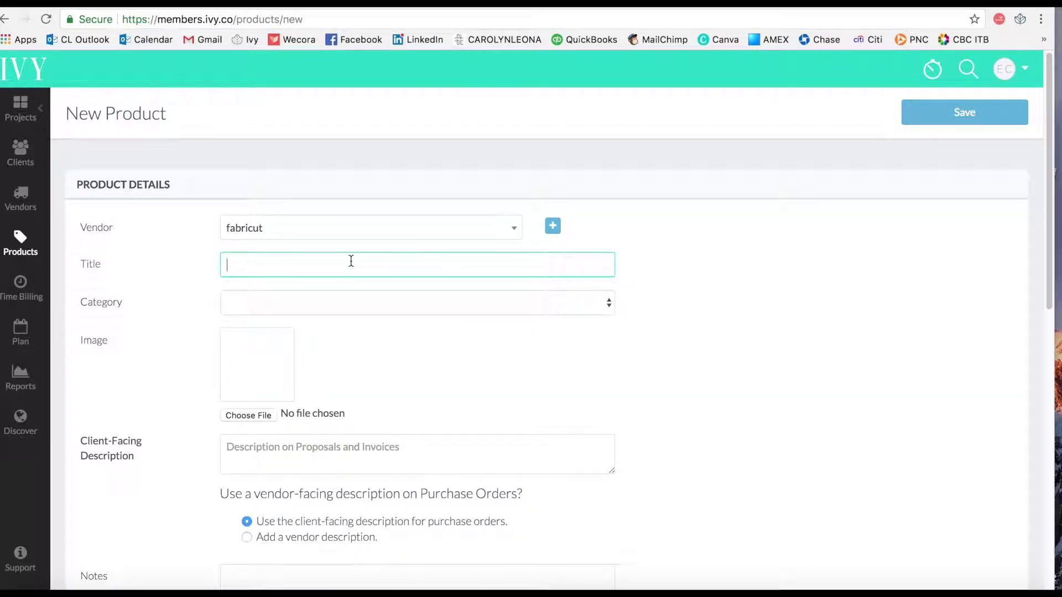
text(Lund)
click(502, 304)
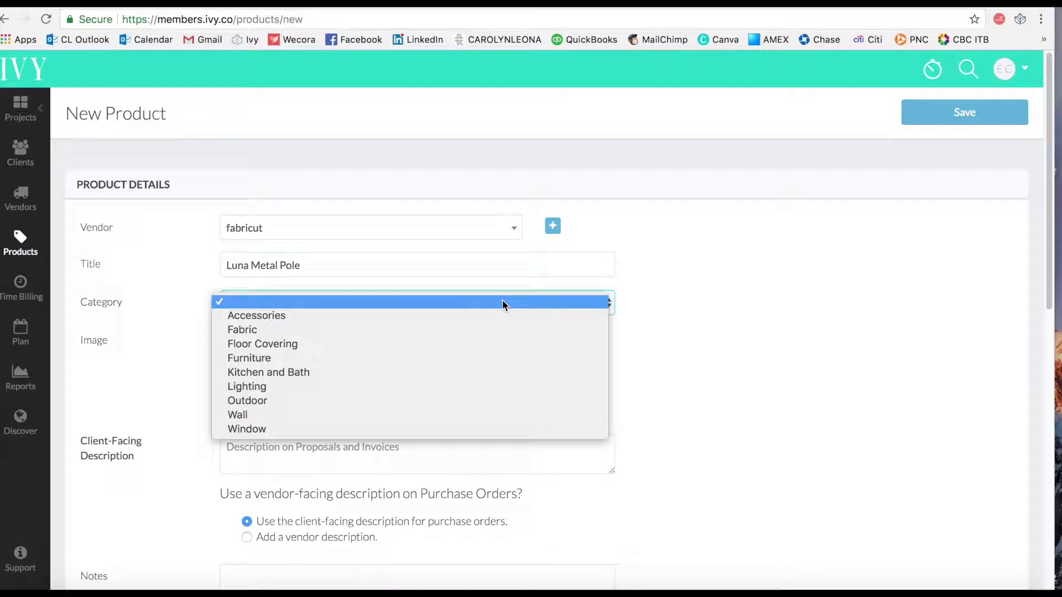
click(454, 429)
- Upload the screenshot of the brass pole from the Desktop folder as the product's image
click(254, 416)
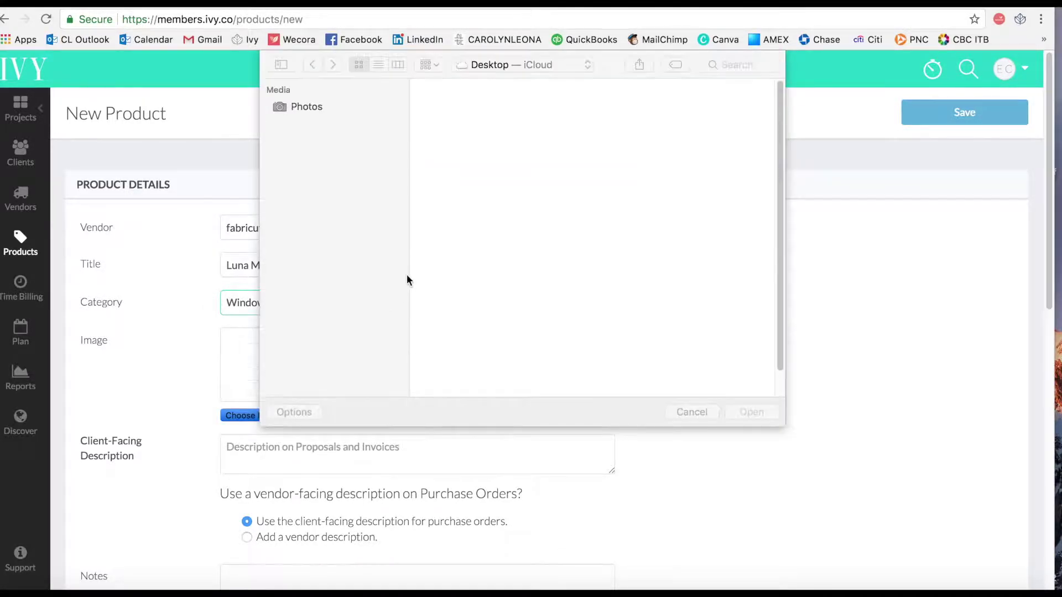
drag(780, 120, 778, 151)
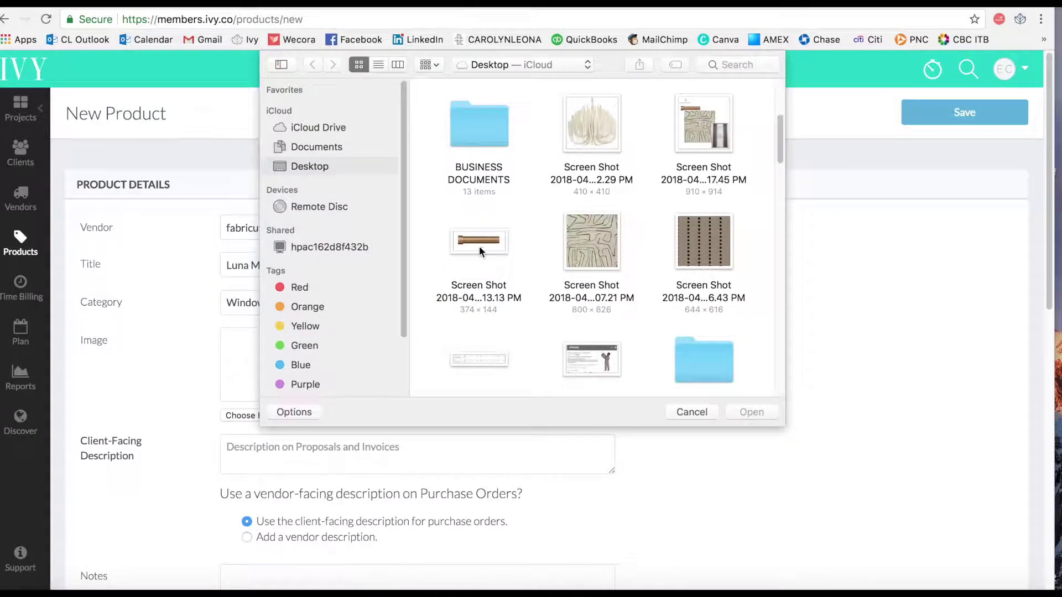
double_click(479, 247)
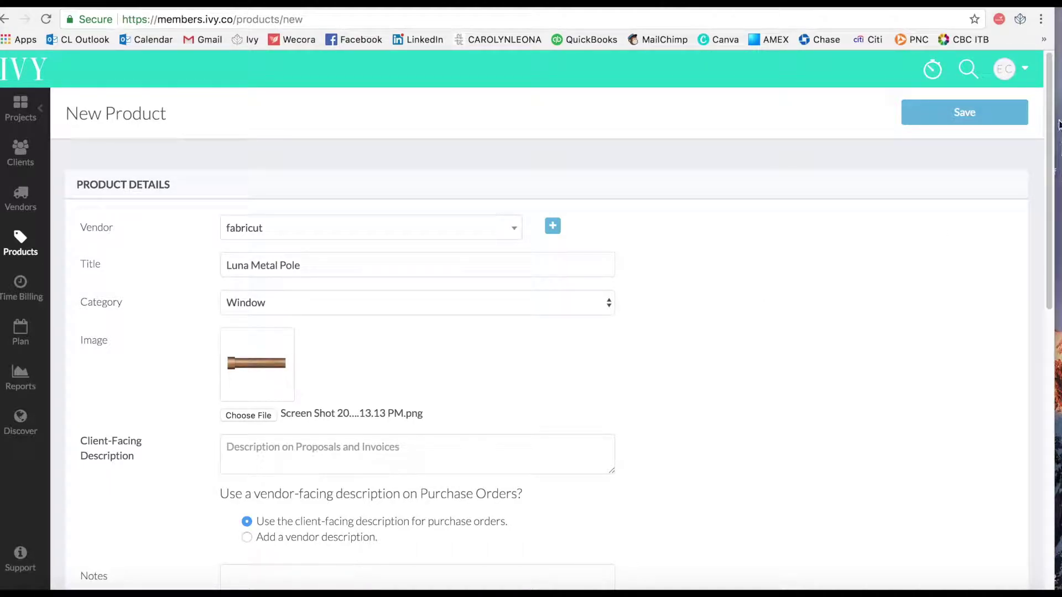
- Set the pole's cost per unit to $100 and save the product
scroll(1020, 268, down, 7)
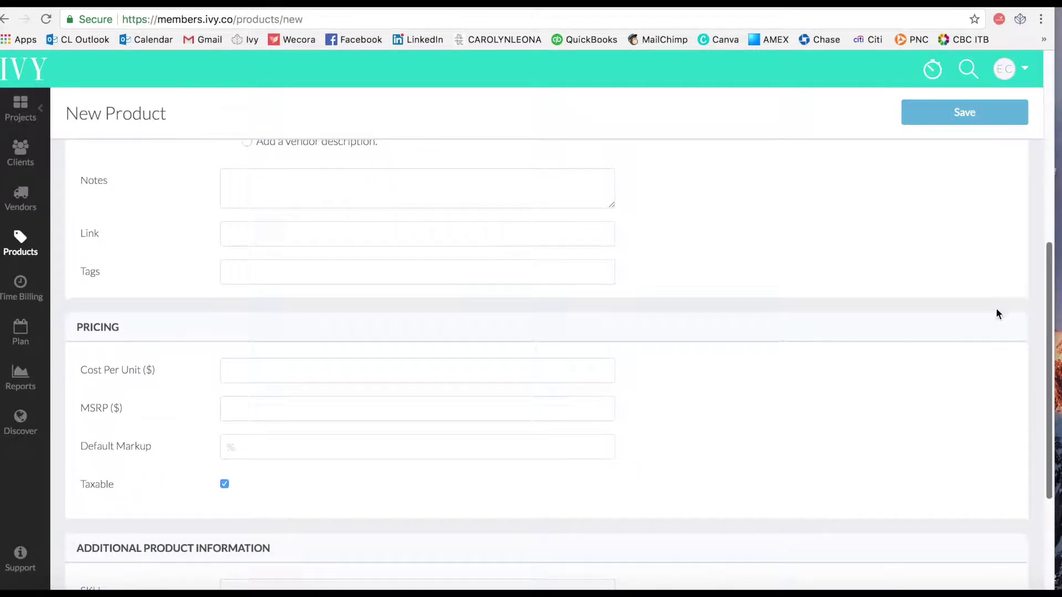
scroll(998, 314, up, 1)
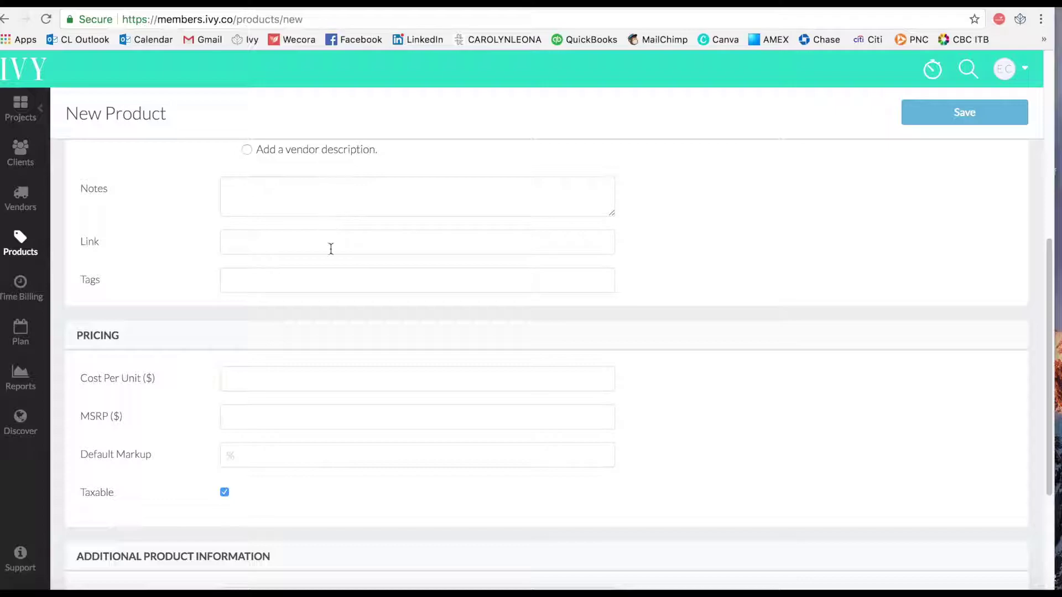
click(273, 382)
text(100)
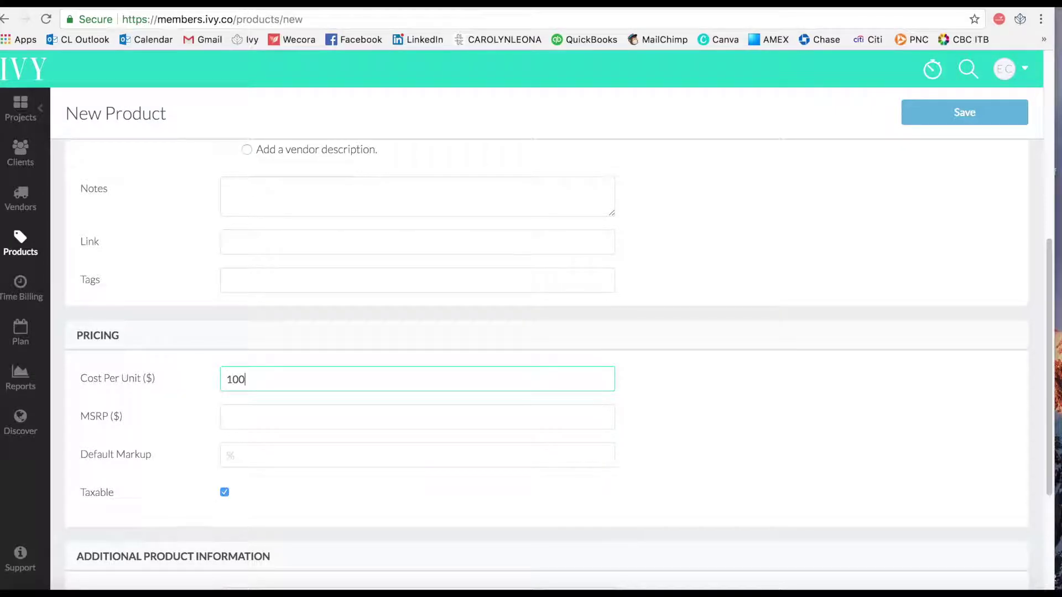
click(955, 112)
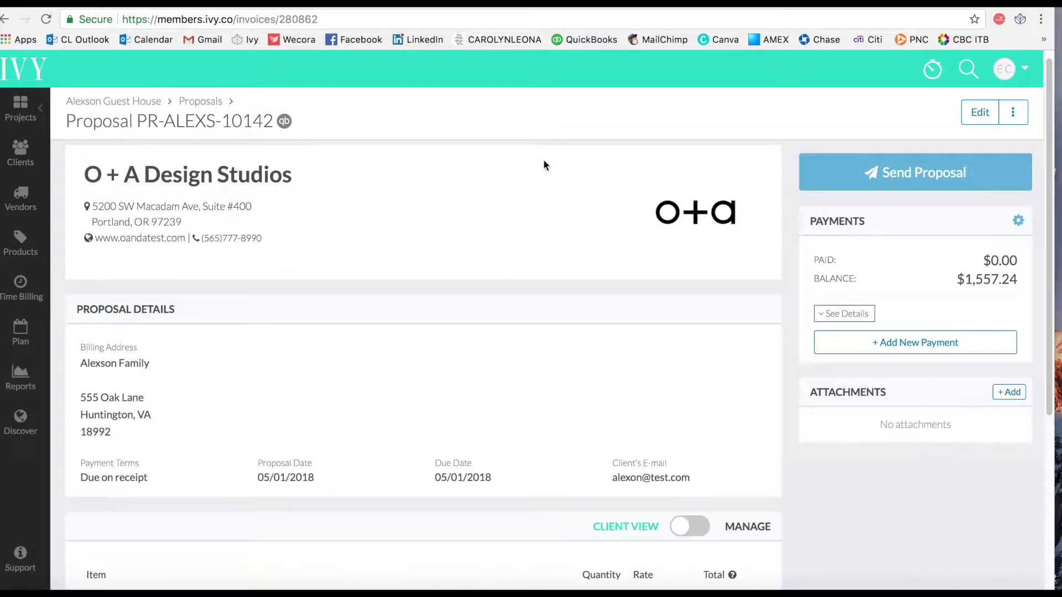
- Edit the Alexson Guest House proposal and add the Curtain Fabric from the project's draft products
click(978, 116)
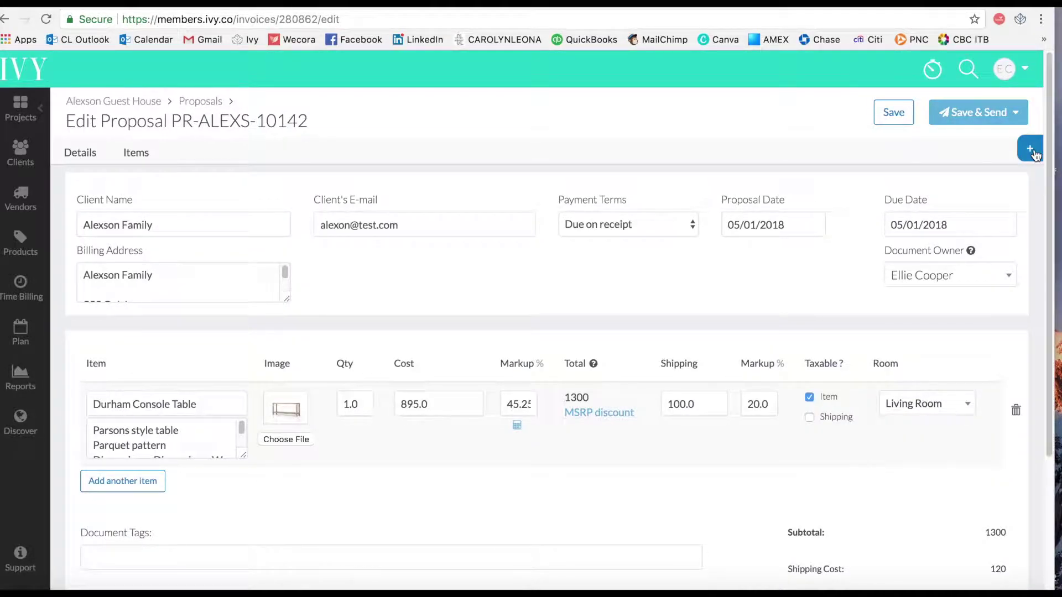
click(1036, 151)
click(864, 242)
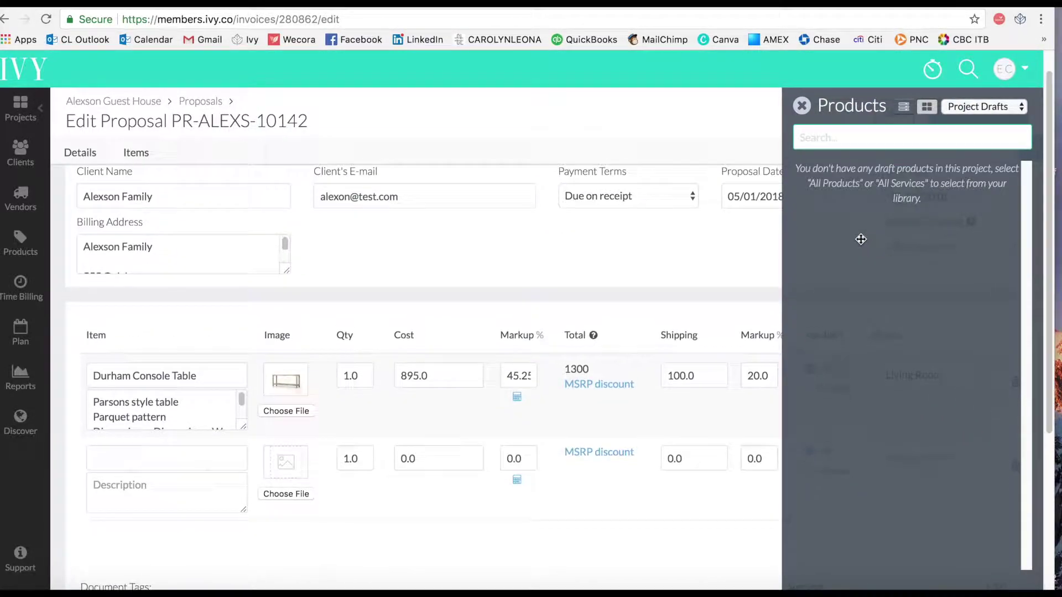
- Search all products for "pole" and add the Luna Metal Pole to the proposal
click(979, 117)
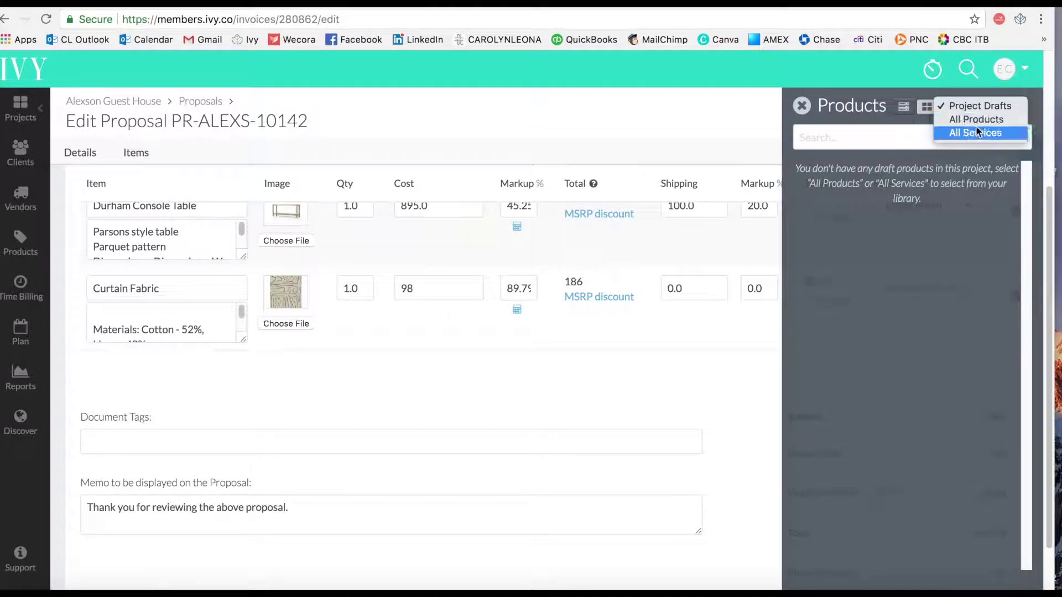
click(973, 121)
click(937, 136)
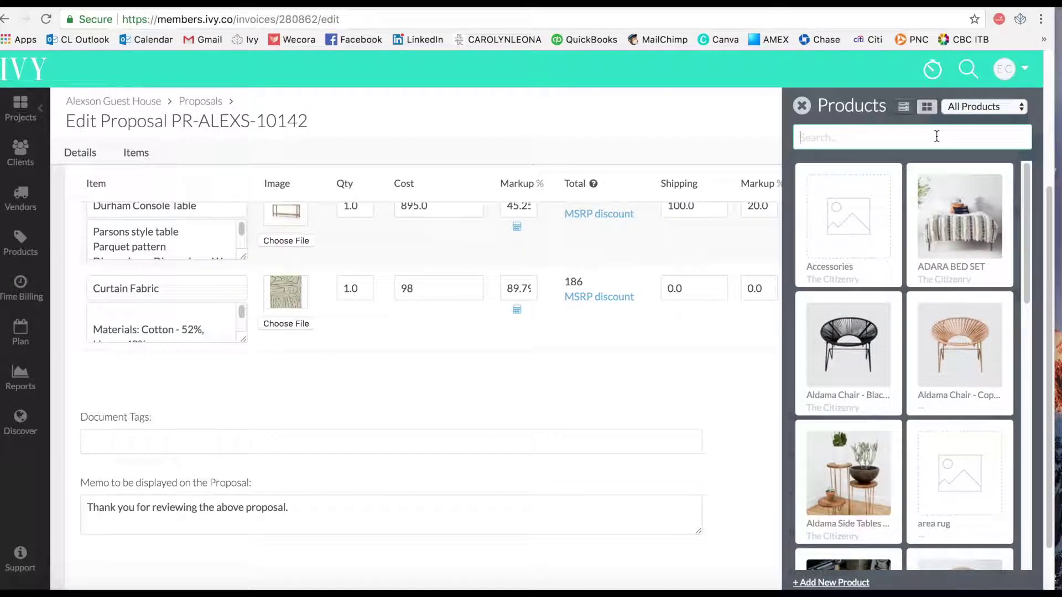
text(pole)
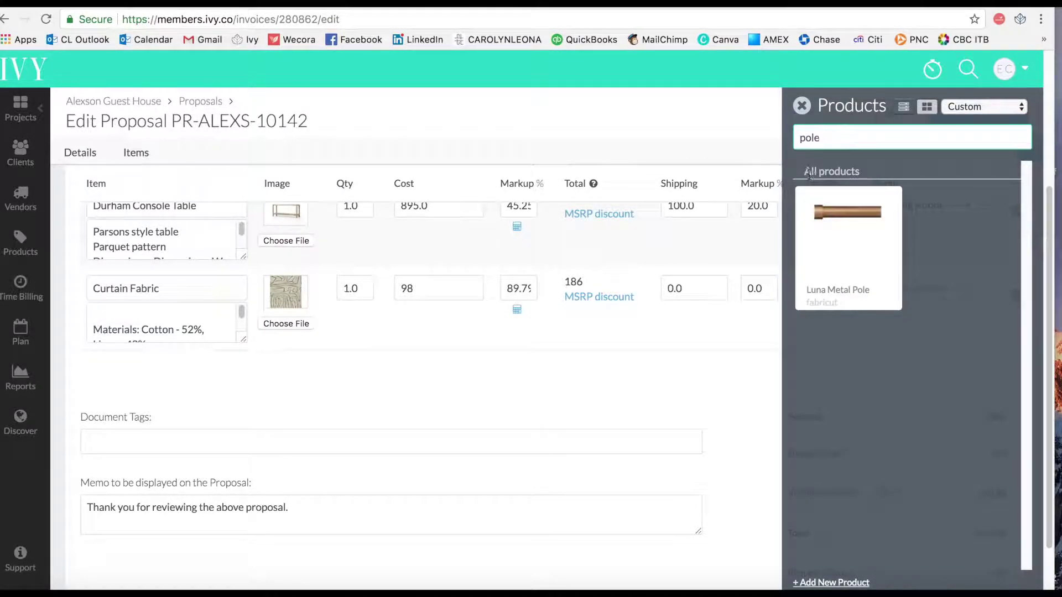
click(871, 238)
click(803, 104)
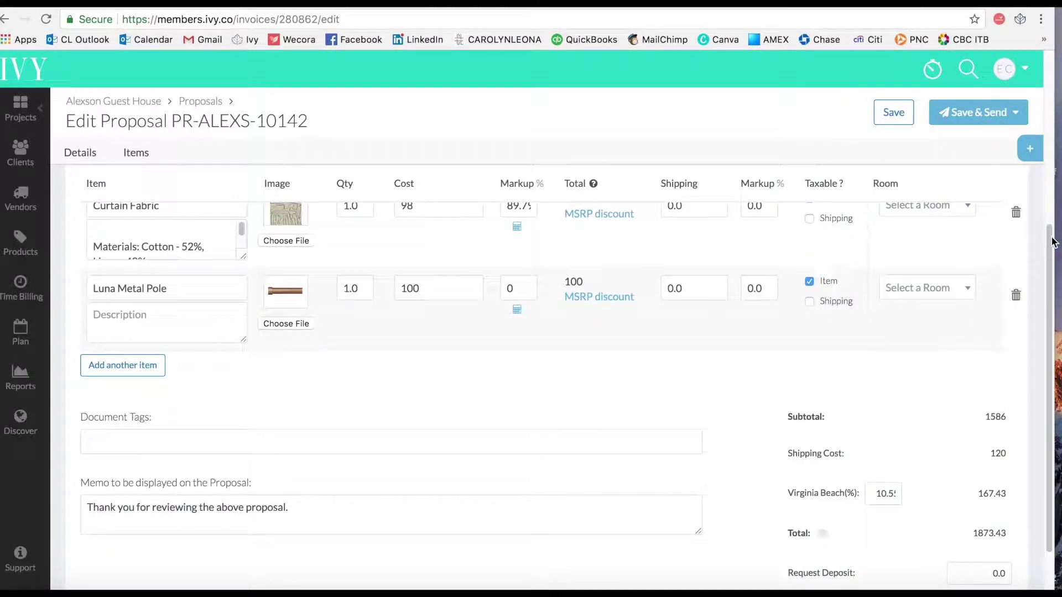
- Describe the Luna Metal Pole item as 96" rod, with Brass on a second line
scroll(1045, 220, up, 2)
scroll(1044, 220, up, 1)
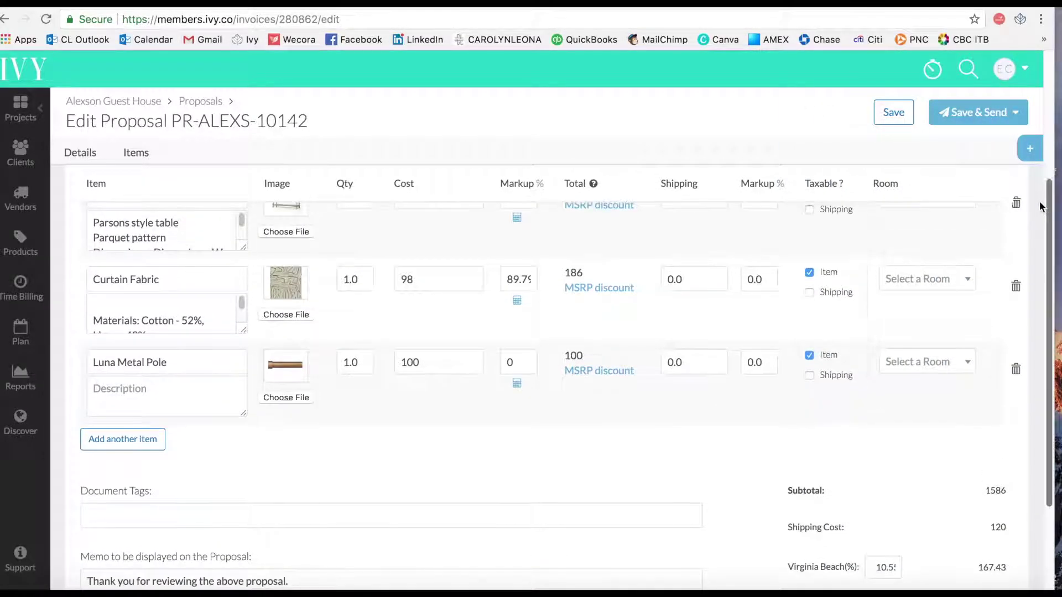
click(172, 389)
click(147, 417)
text(96" rod)
key(Return)
text(Brass)
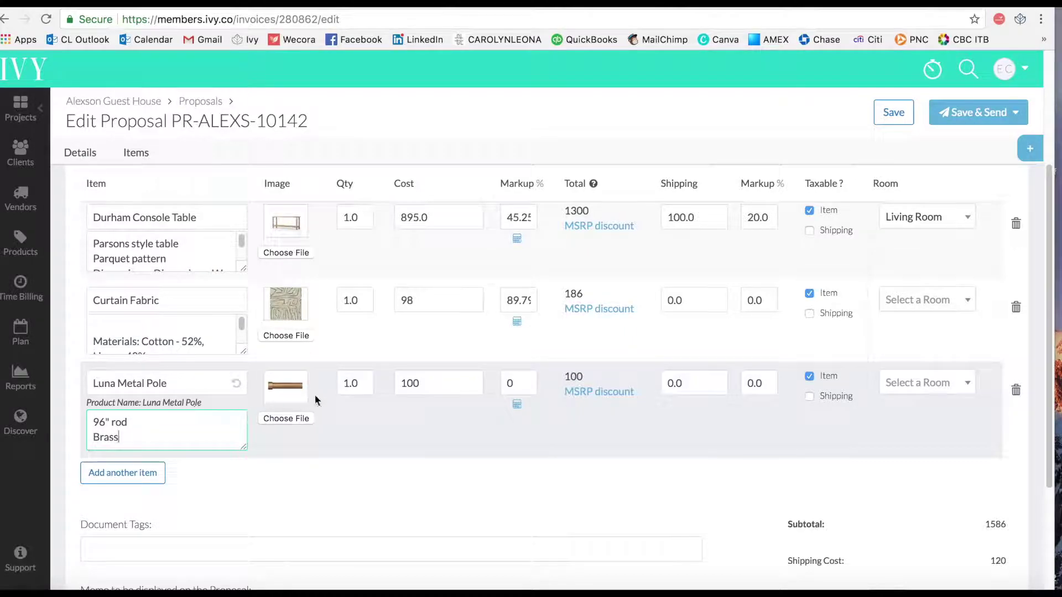
- Set the Curtain Fabric item's quantity to 22
drag(369, 299, 338, 299)
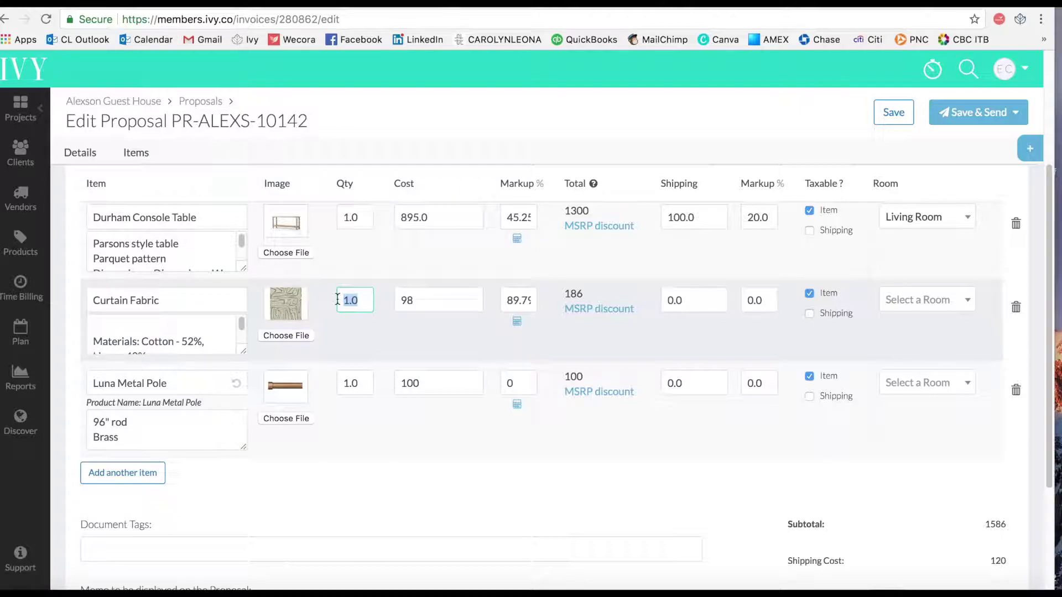
text(22)
key(Tab)
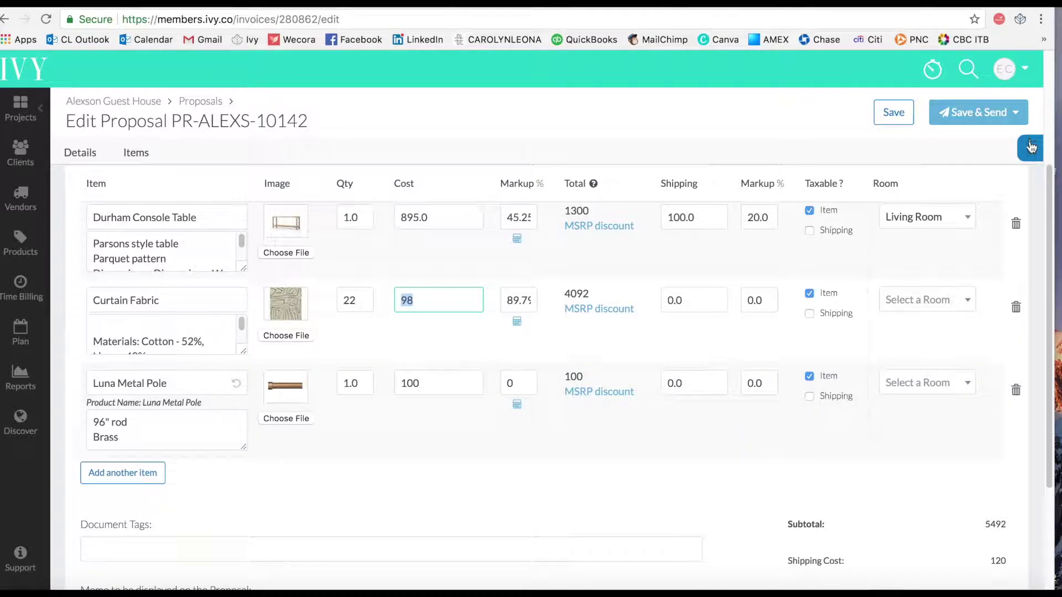
- Add the Workroom- custom drapery service to the proposal from the list of all services
click(1031, 146)
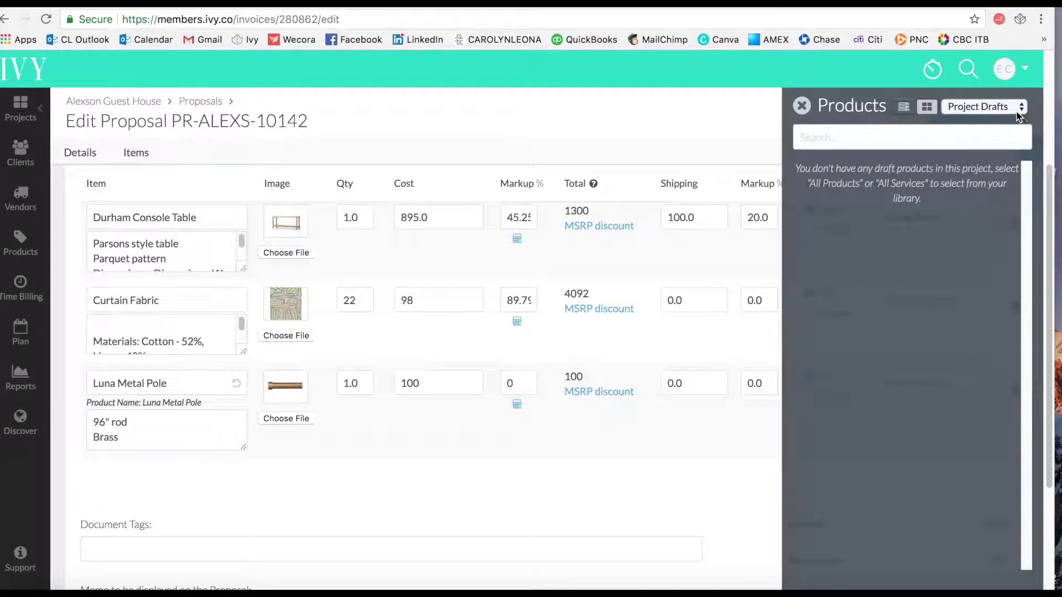
click(1018, 112)
click(1007, 132)
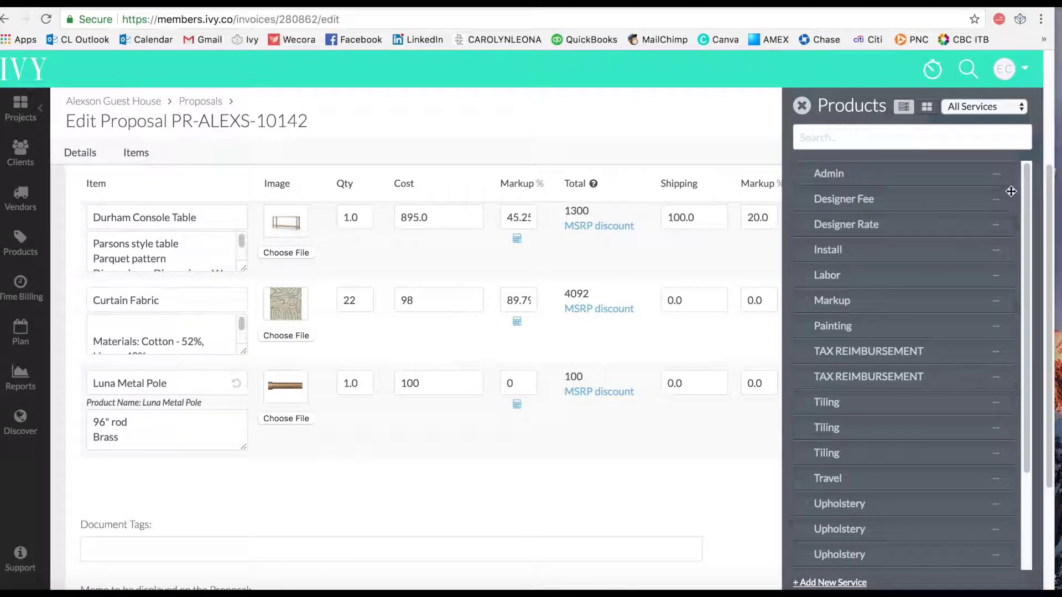
drag(1025, 204, 1024, 299)
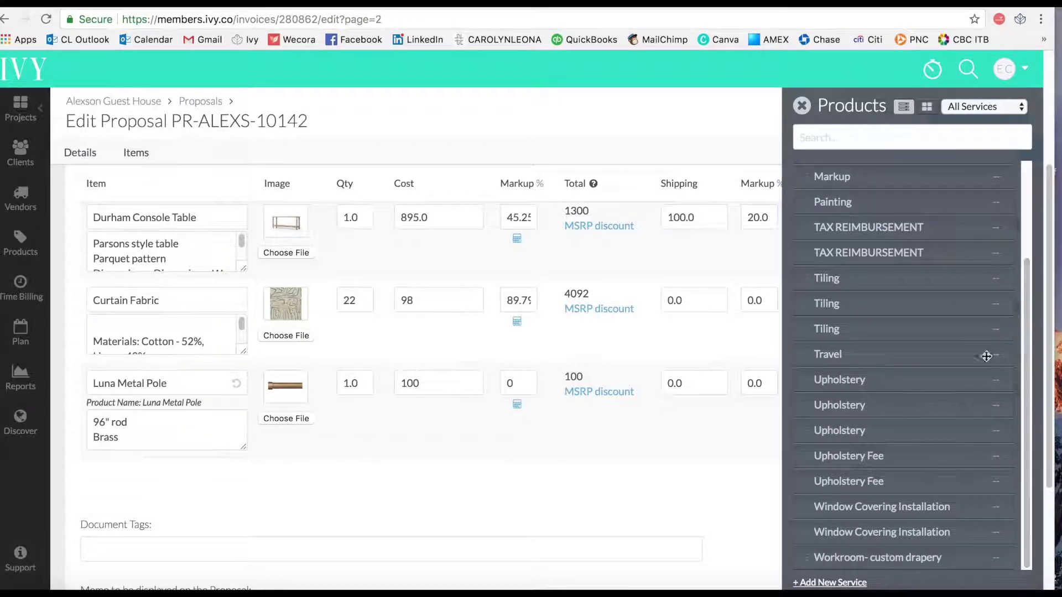
click(857, 560)
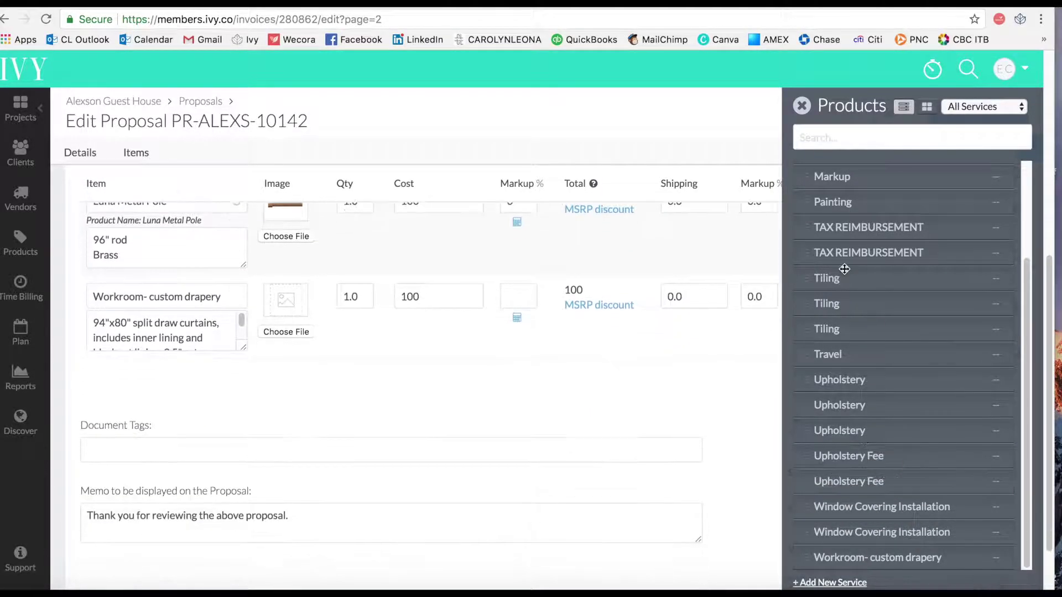
click(802, 106)
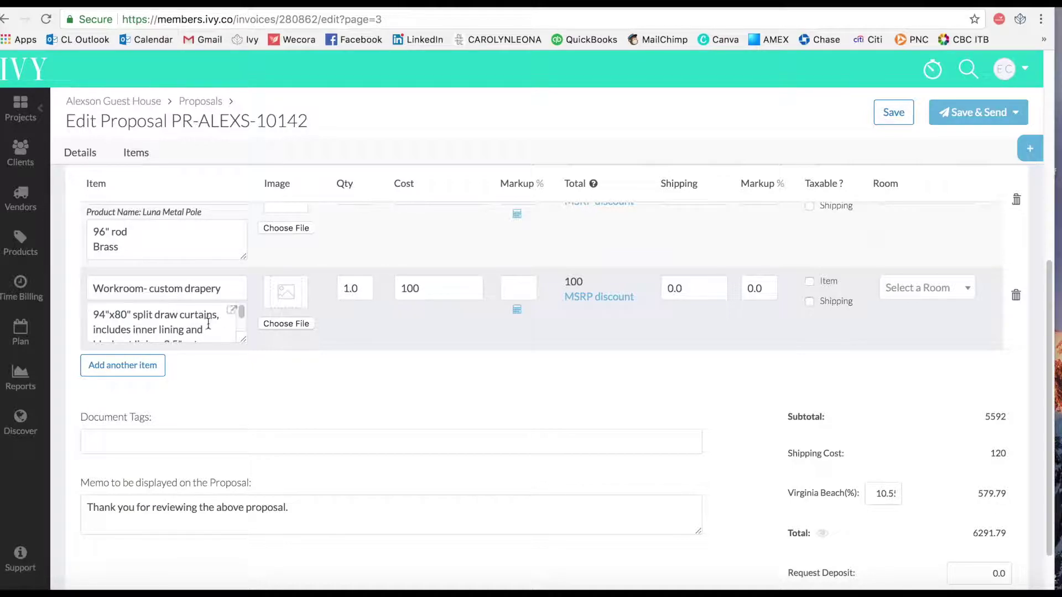
- Read through the Workroom- custom drapery item's description and set its cost to 600
drag(89, 308, 208, 349)
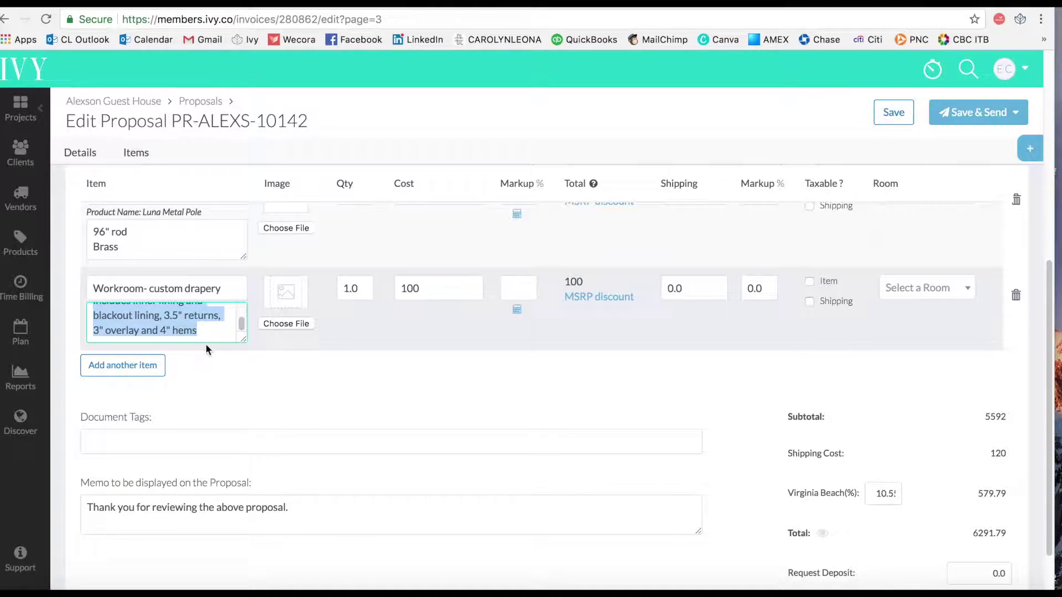
click(205, 344)
scroll(191, 312, up, 2)
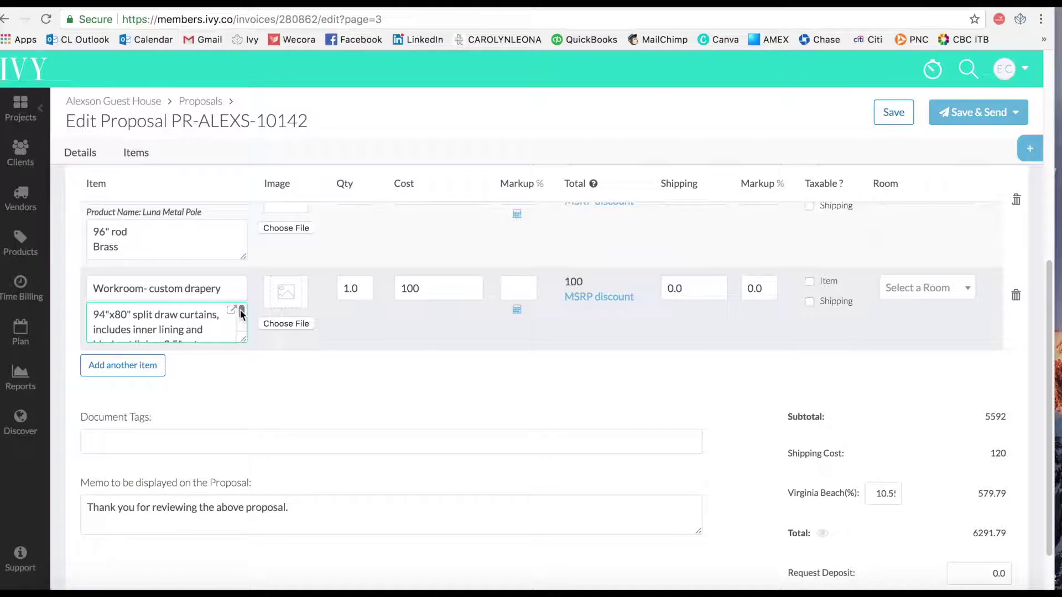
drag(241, 313, 246, 328)
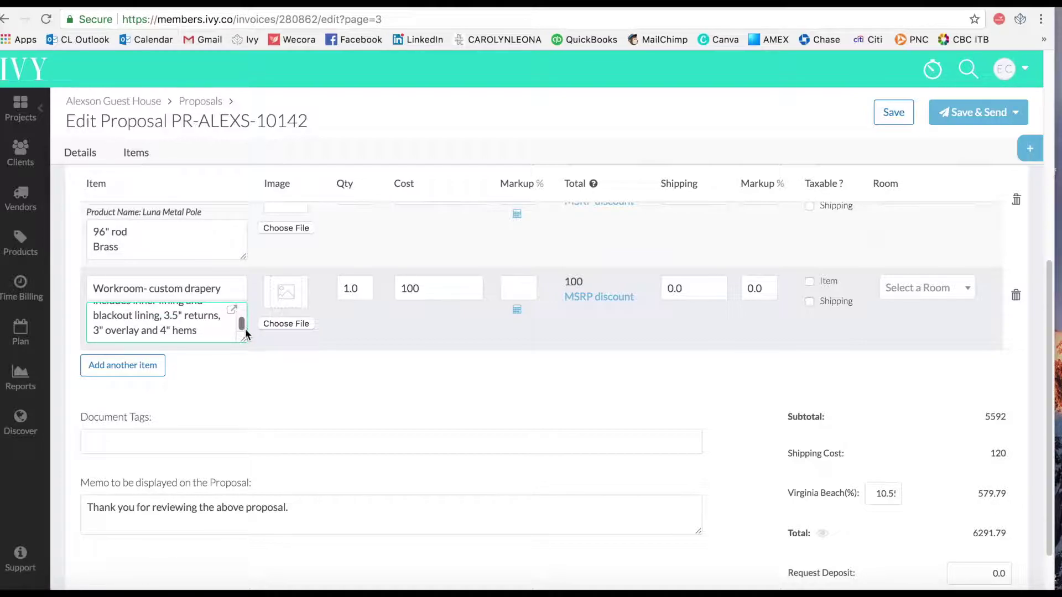
drag(244, 325, 239, 308)
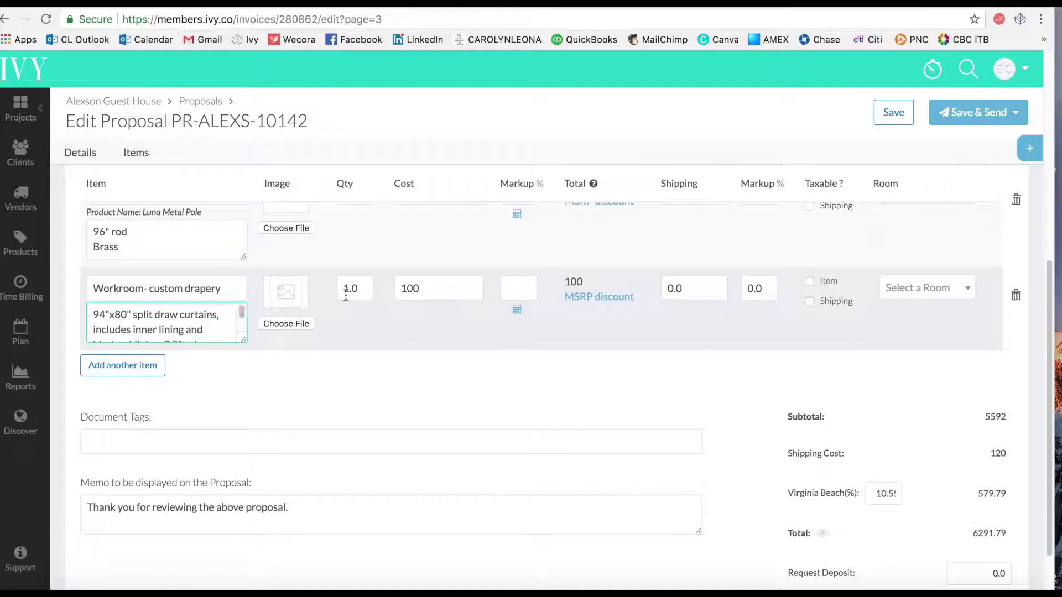
double_click(399, 288)
text(600)
key(Tab)
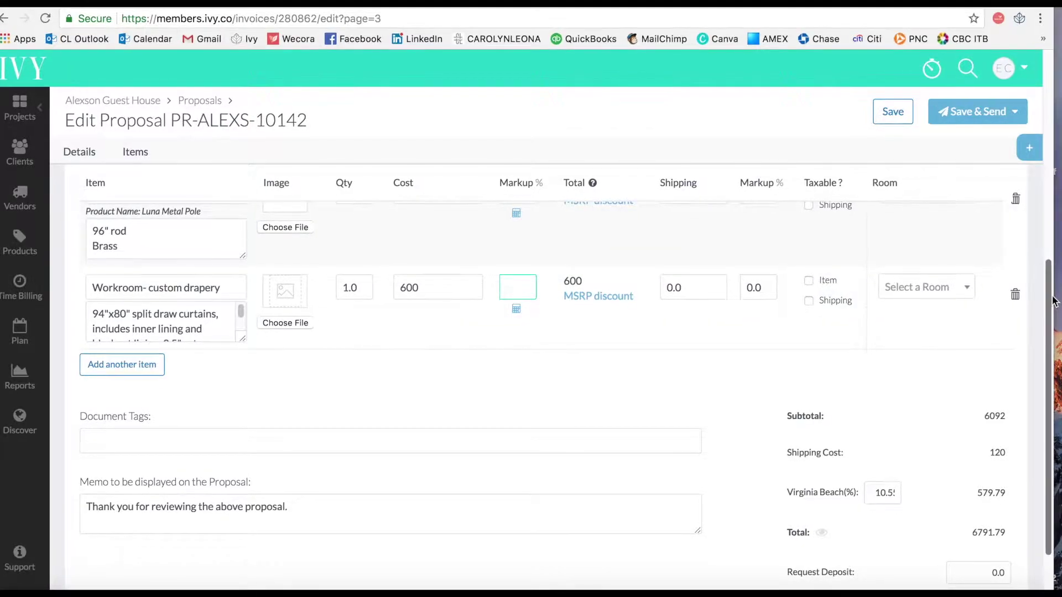
- Assign the Curtain Fabric, Luna Metal Pole and Workroom- custom drapery items to the room listed just above Bedroom, and save the proposal
scroll(940, 277, up, 3)
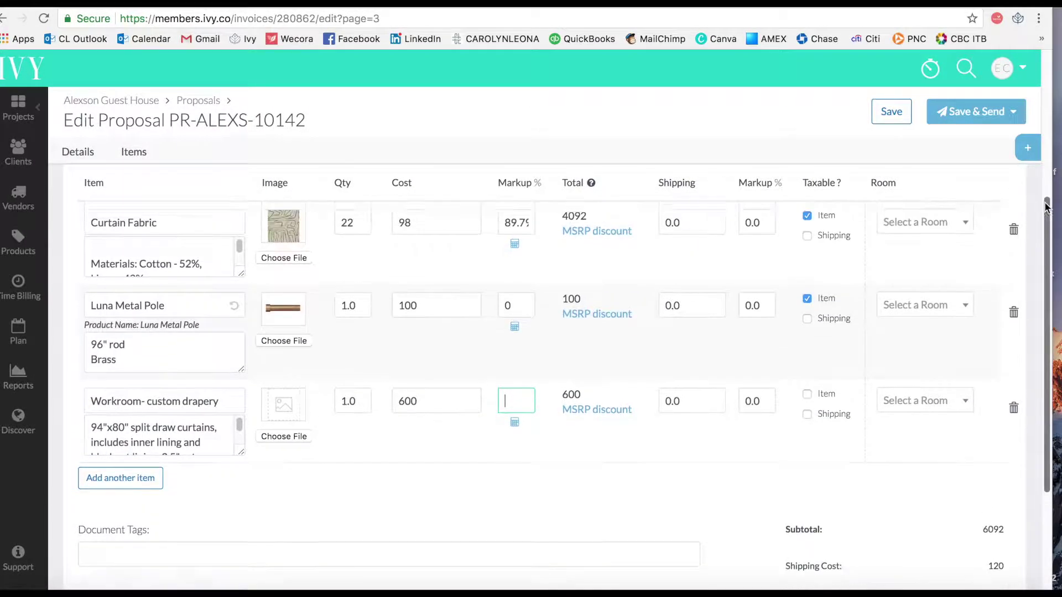
click(960, 272)
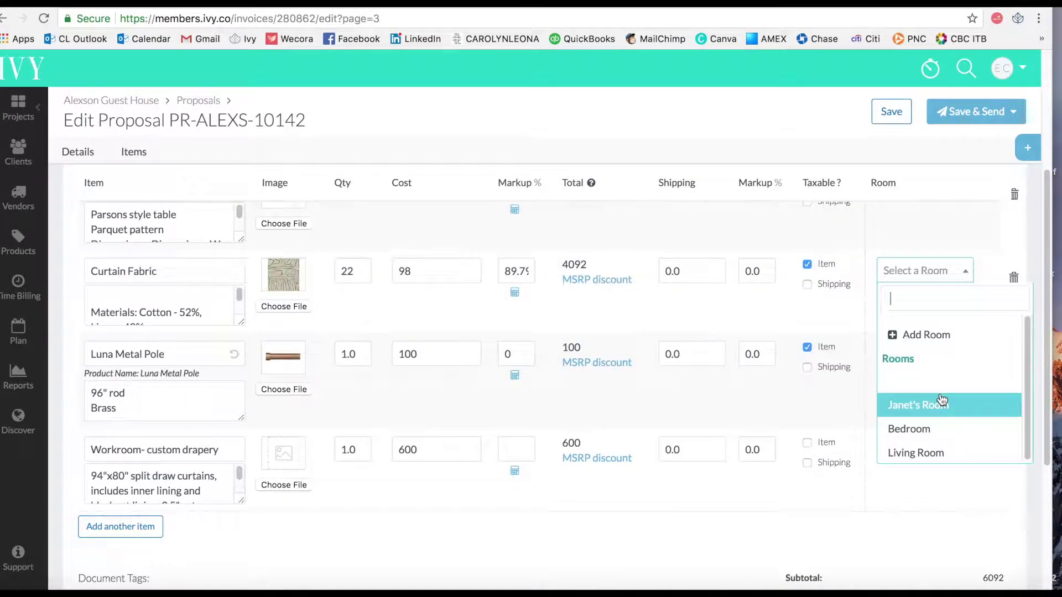
click(942, 403)
click(971, 365)
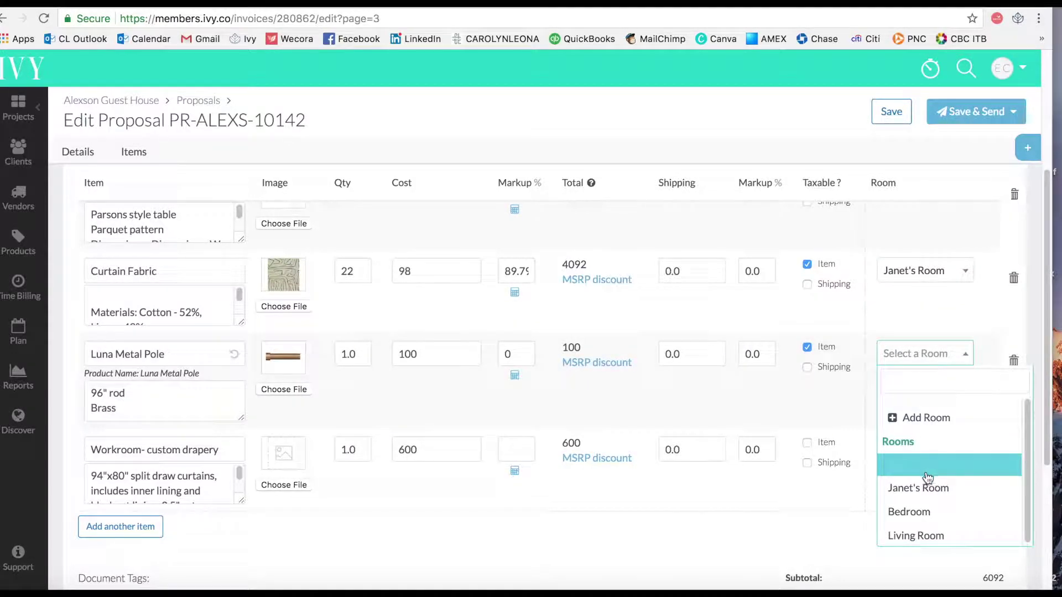
click(922, 484)
click(947, 453)
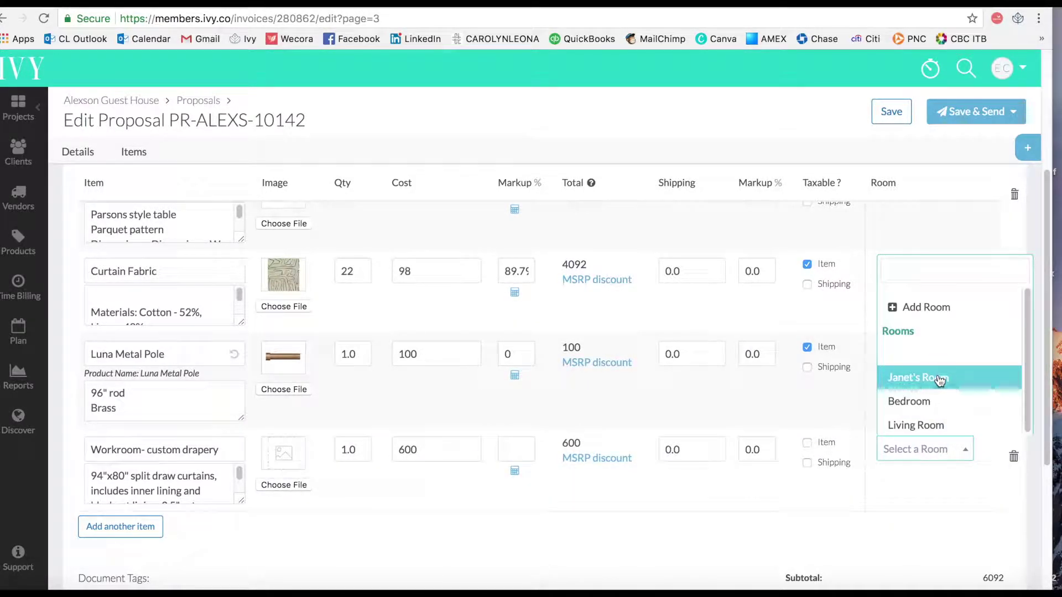
click(939, 376)
scroll(1047, 325, up, 2)
scroll(1050, 328, down, 3)
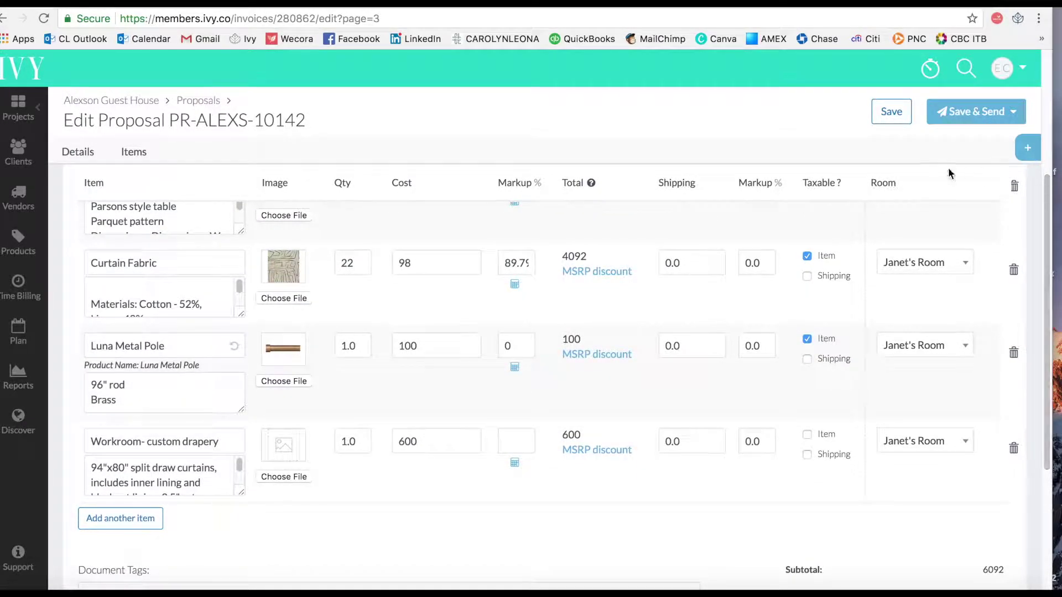
click(891, 117)
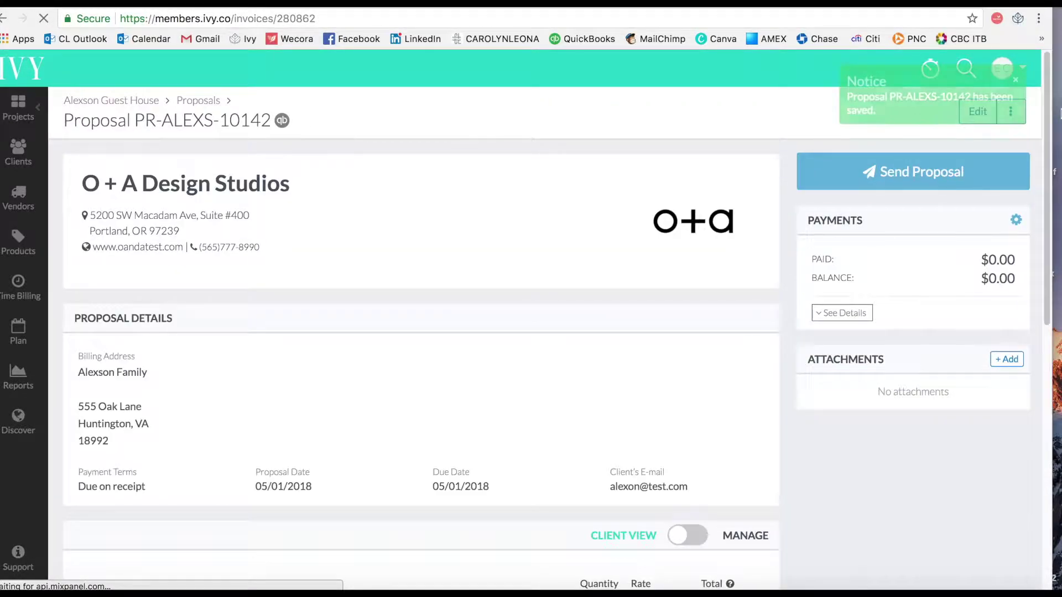
- Switch the proposal to Manage view and start a group from the Curtain Fabric, Luna Metal Pole and Workroom- custom drapery items
drag(1048, 84, 1024, 292)
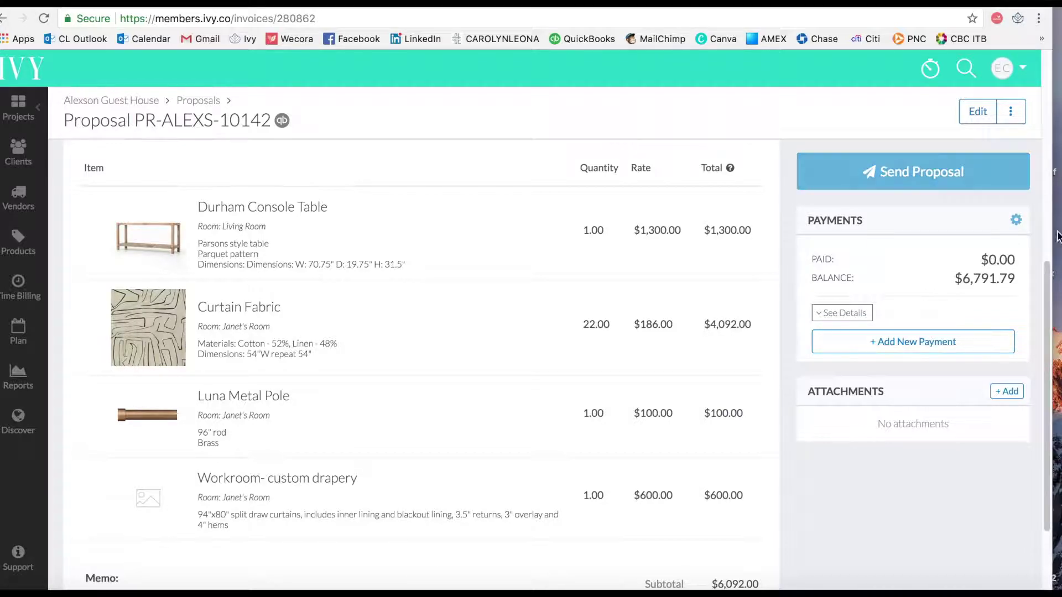
drag(1046, 263, 1045, 222)
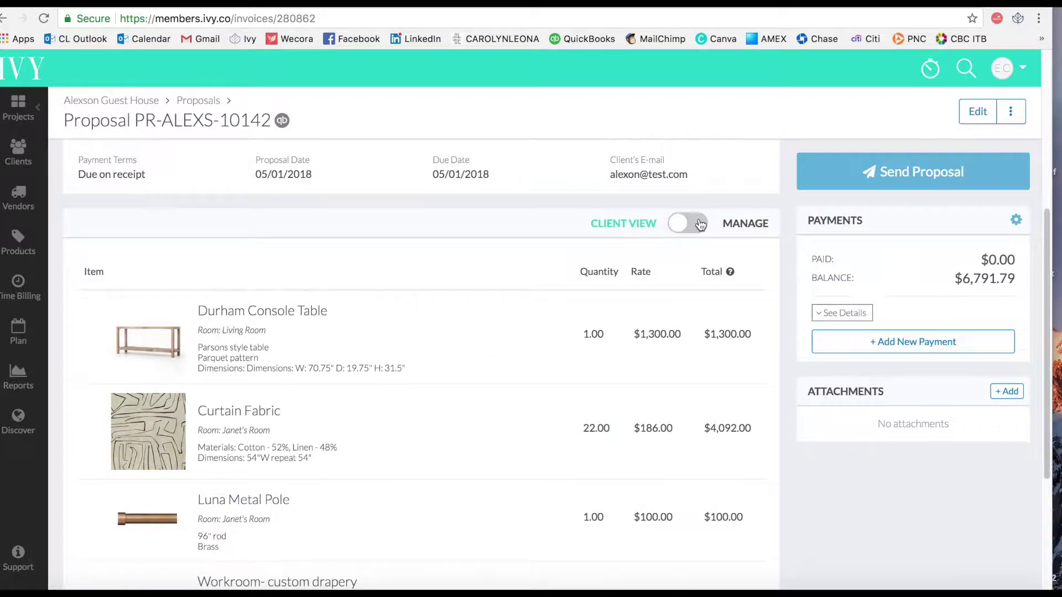
click(695, 223)
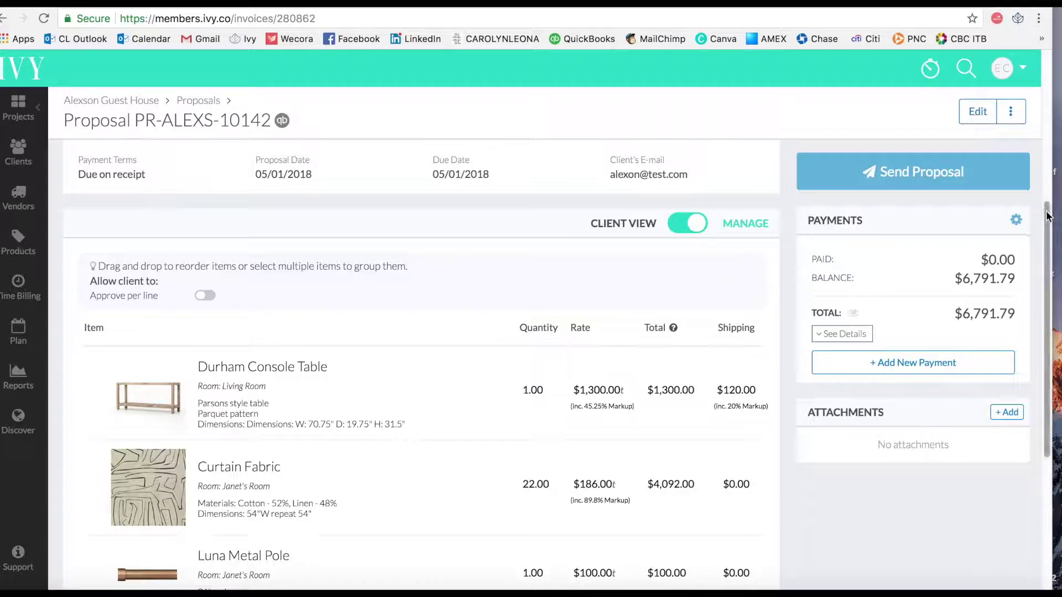
scroll(1027, 266, down, 5)
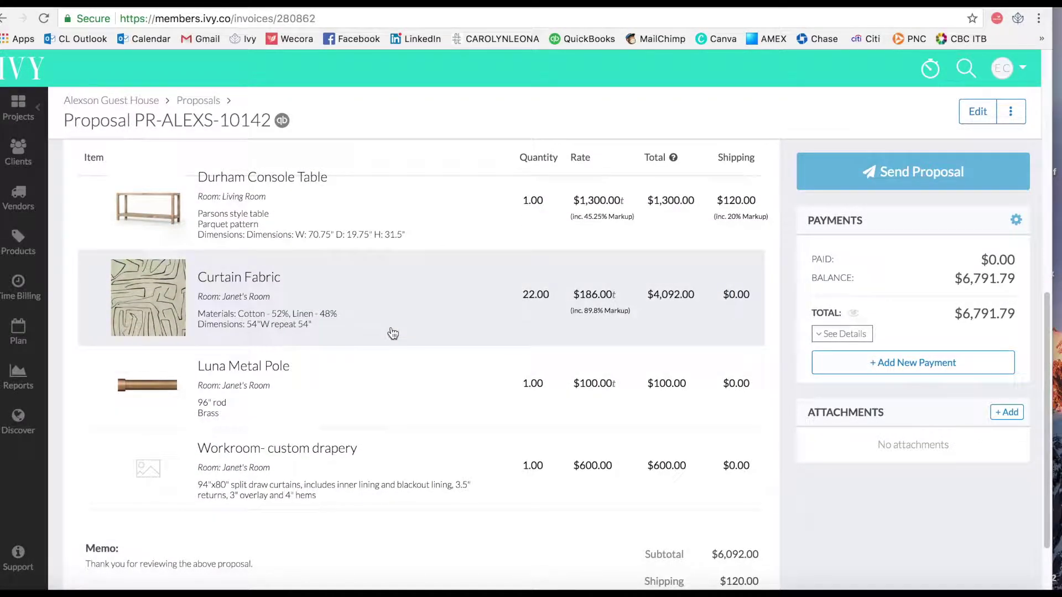
click(359, 326)
click(347, 391)
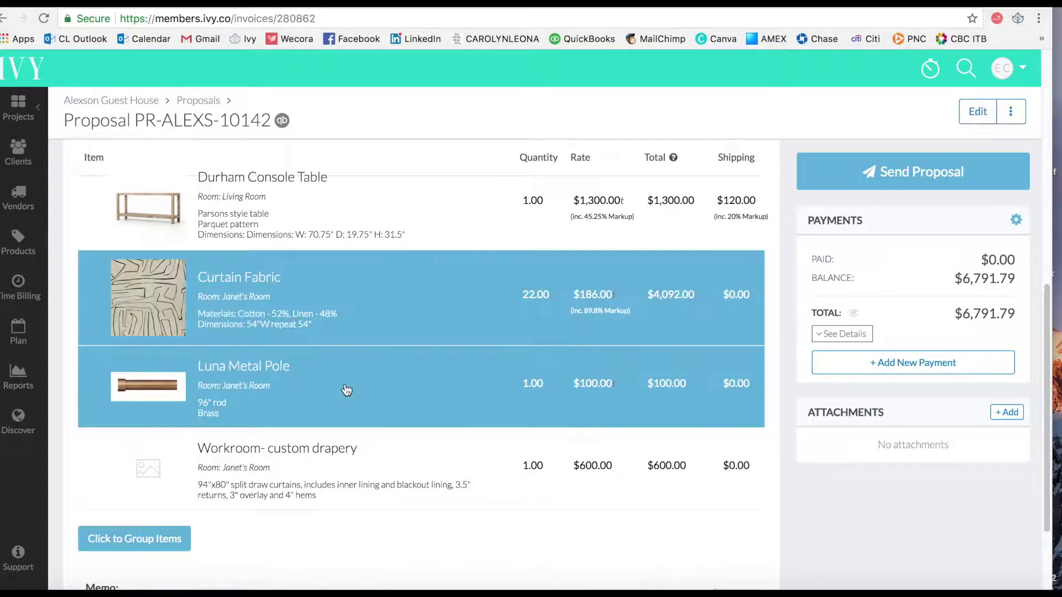
click(337, 451)
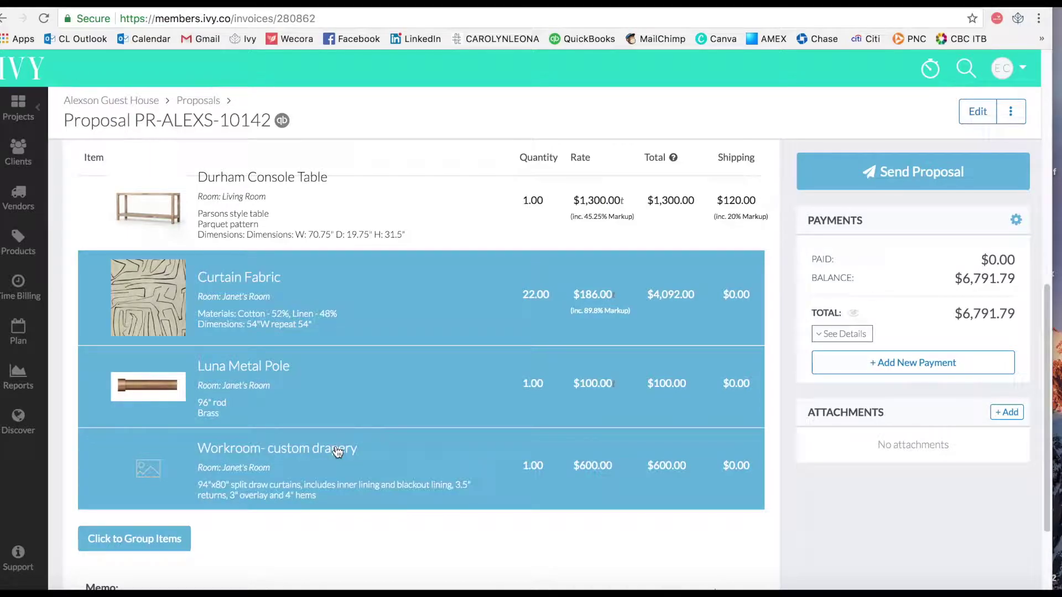
click(168, 547)
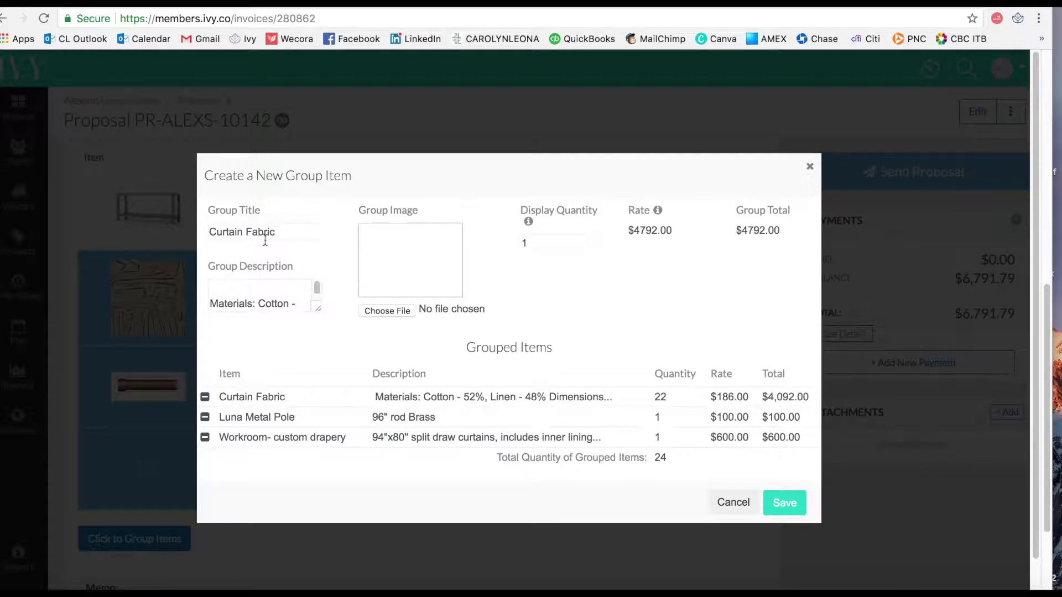
- Title the group Custom Blackout Window Treatments, attach the window treatment collage screenshot ending in 17.45 PM.png as its image, and save it
drag(276, 232, 204, 230)
text(Custom )
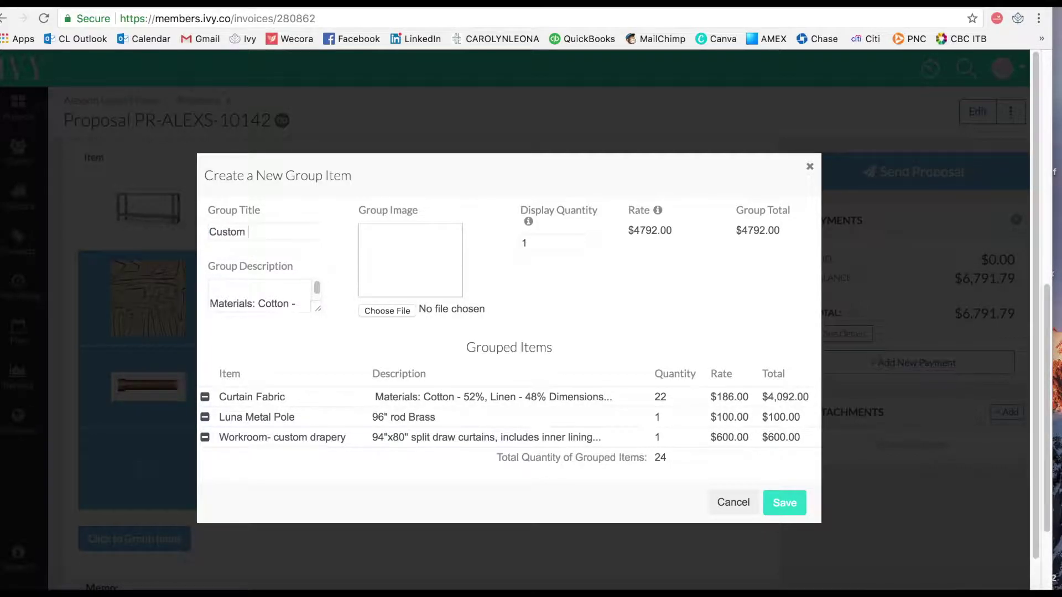
text(Blackout Window Treatments)
click(387, 311)
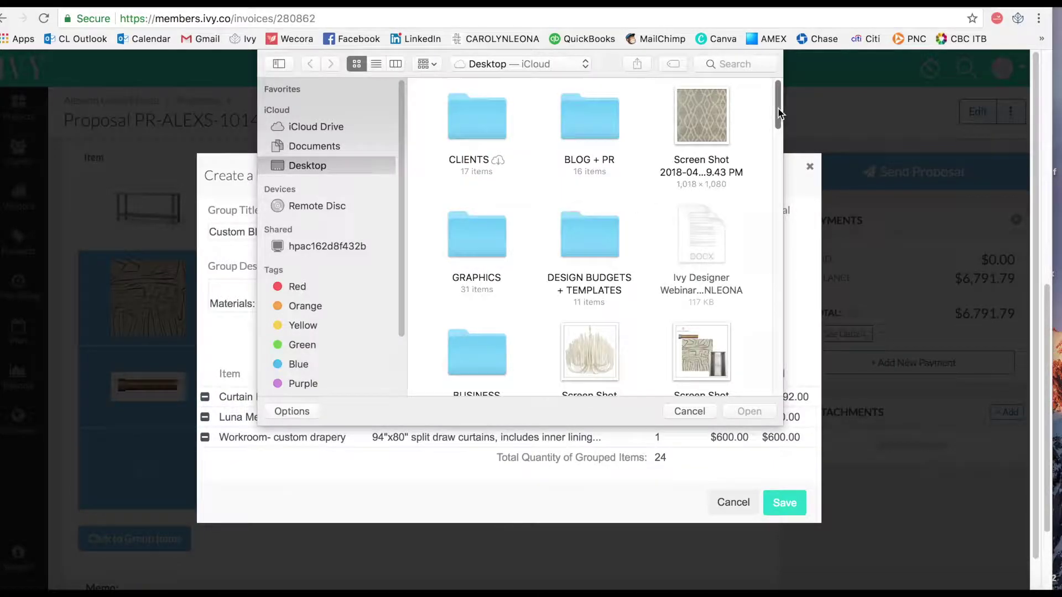
scroll(778, 113, down, 5)
double_click(711, 232)
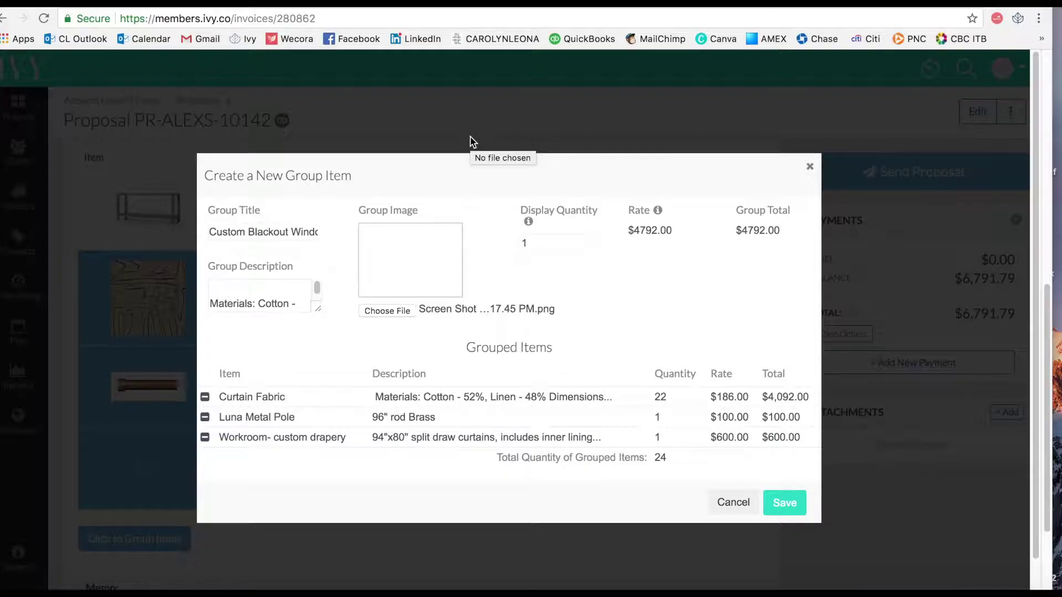
click(785, 502)
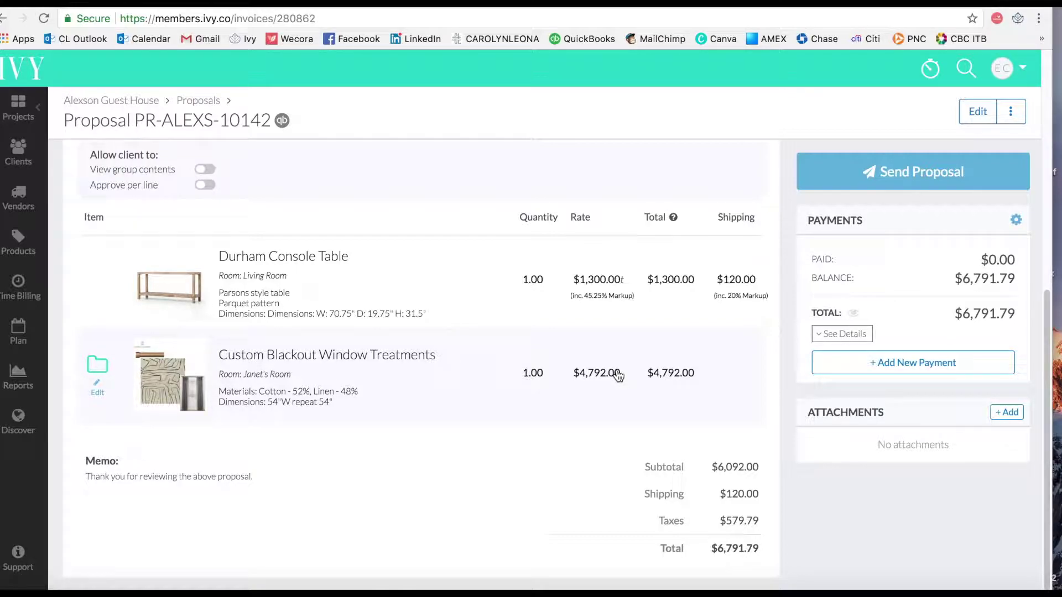
- Show the proposal in Client View to check how the grouped window treatments are presented
scroll(1047, 263, up, 2)
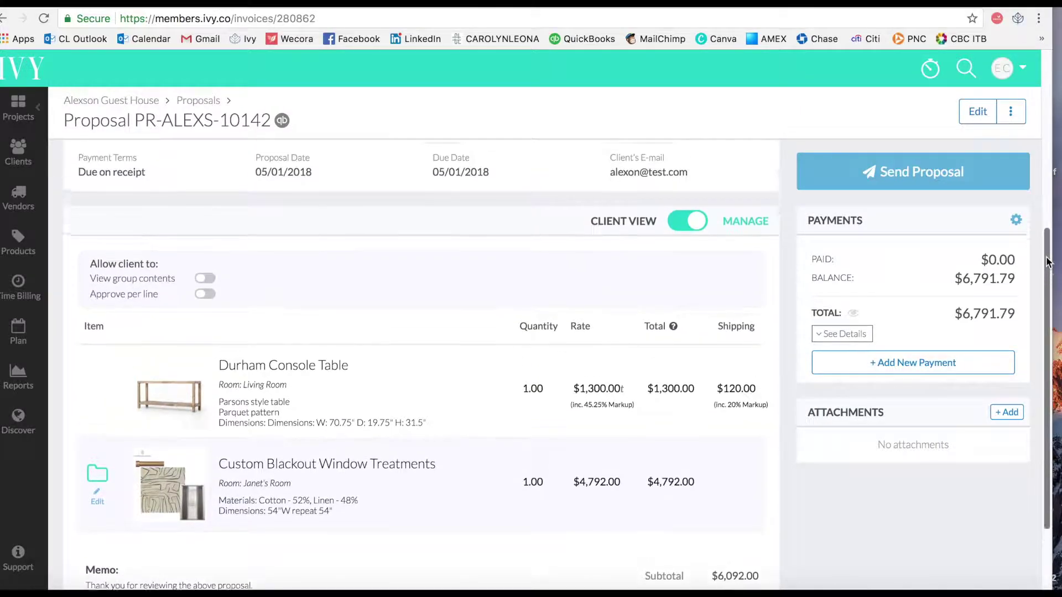
click(682, 243)
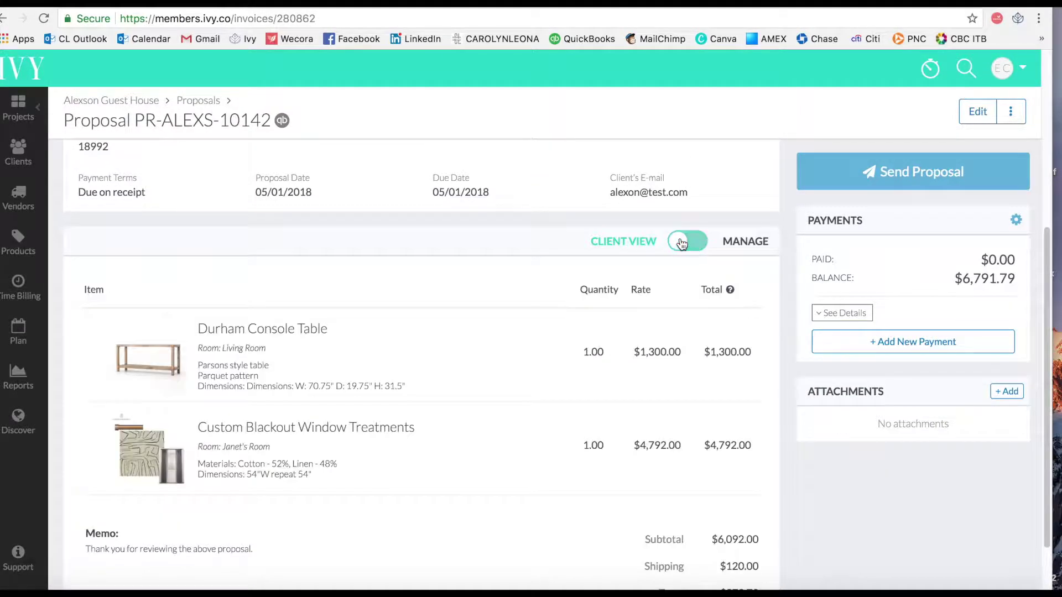
scroll(1049, 242, up, 1)
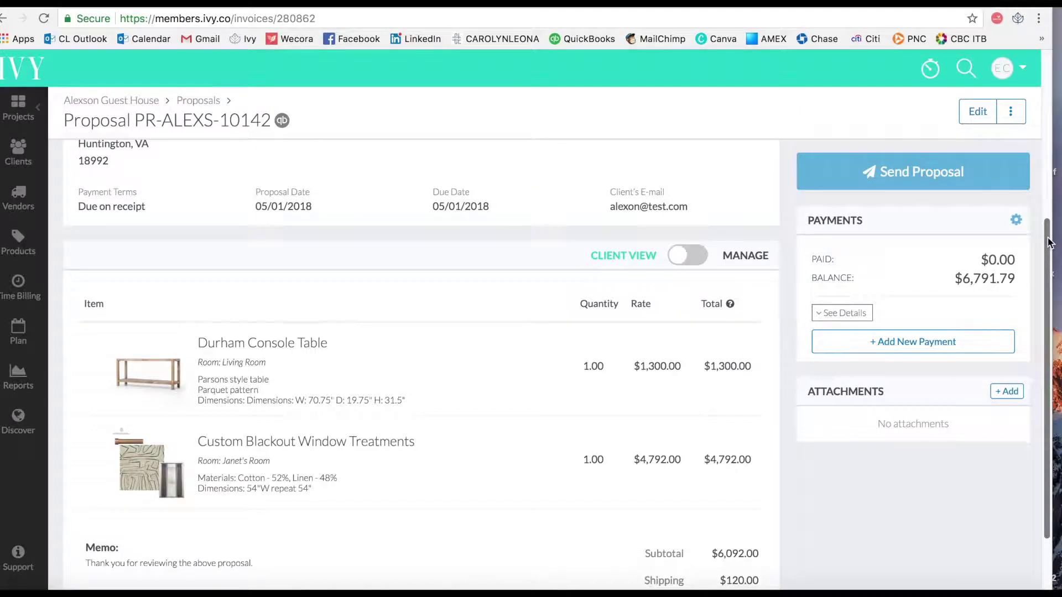
- Edit the proposal quantities to 44 for Curtain Fabric, 2 for Luna Metal Pole and 2 for Workroom- custom drapery, and save
click(979, 111)
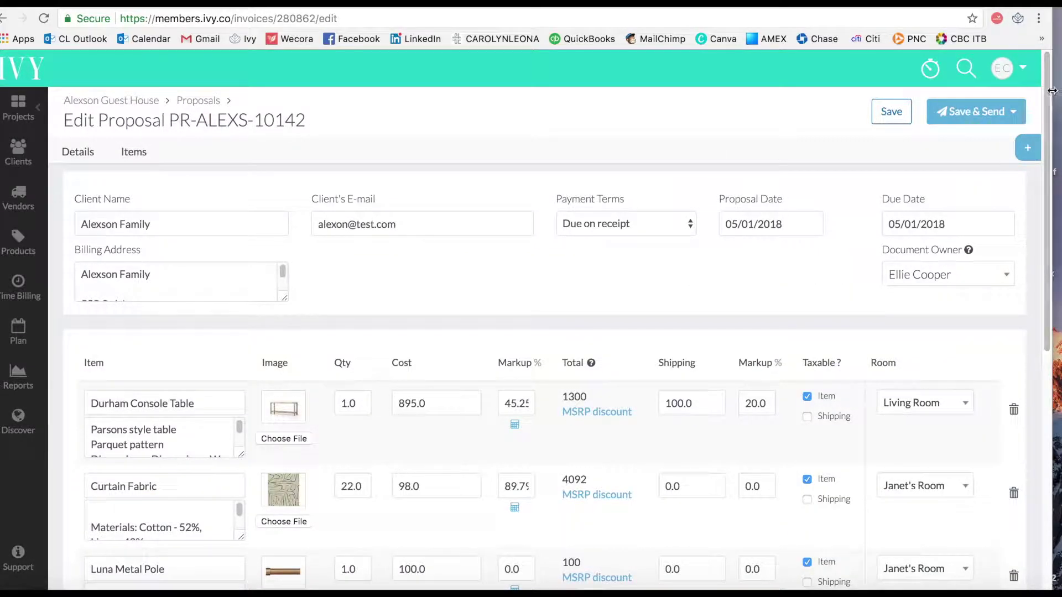
scroll(1037, 188, down, 5)
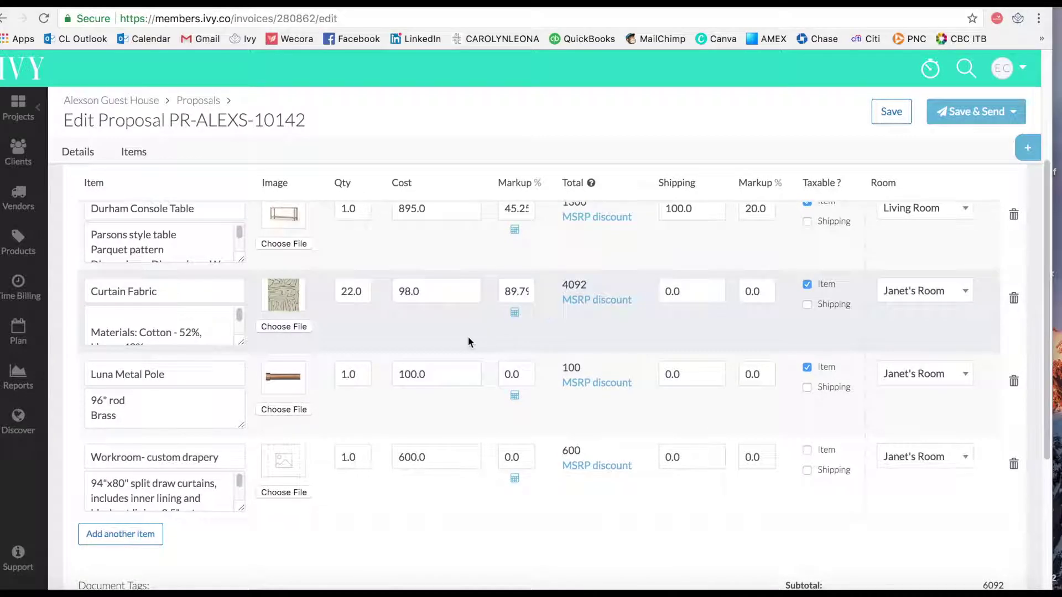
drag(365, 291, 332, 296)
text(44)
drag(349, 373, 314, 371)
text(2)
key(Tab)
drag(358, 453, 294, 453)
text(2)
key(Tab)
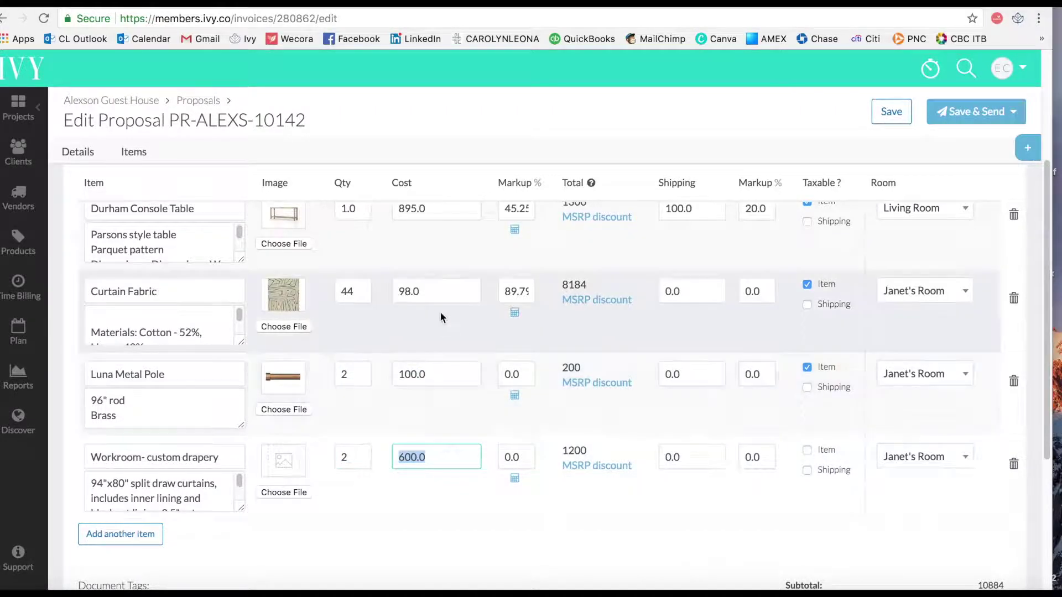
click(901, 115)
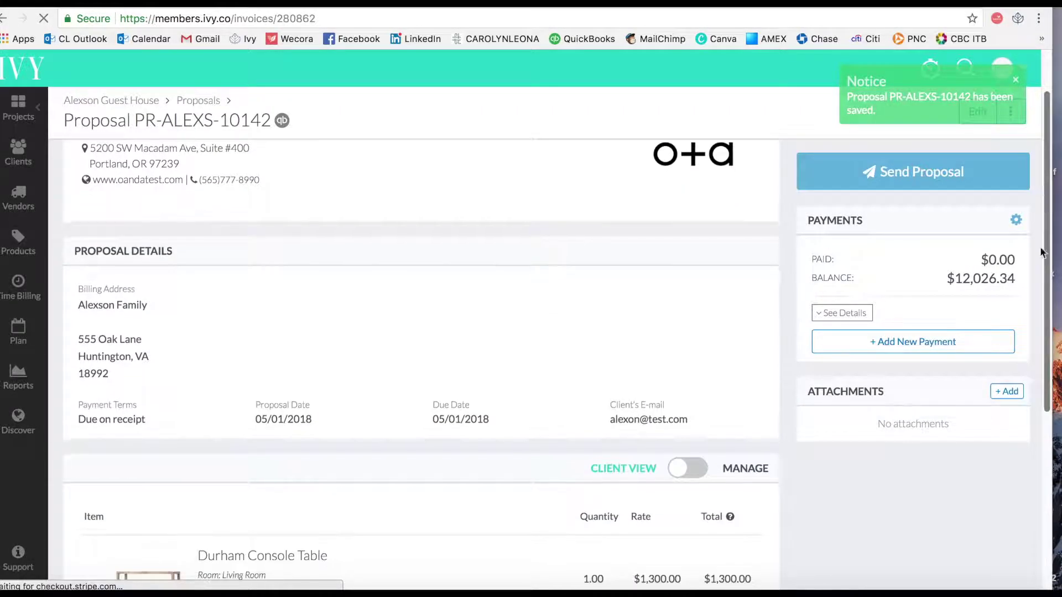
scroll(1028, 310, down, 5)
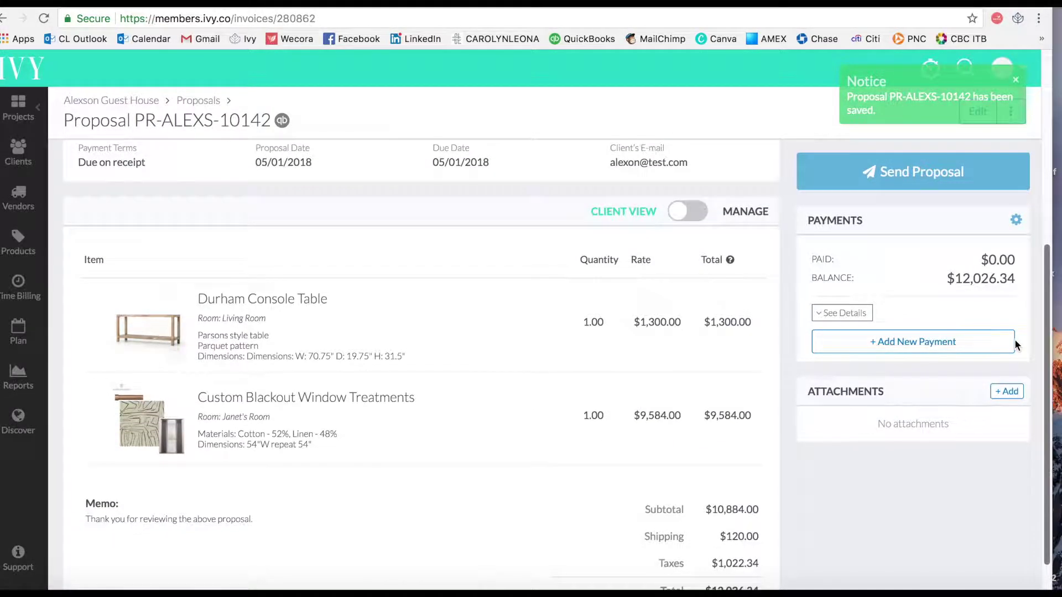
- Switch the proposal to Manage view and set the Custom Blackout Window Treatments group's quantity to 2
drag(1045, 294, 1046, 256)
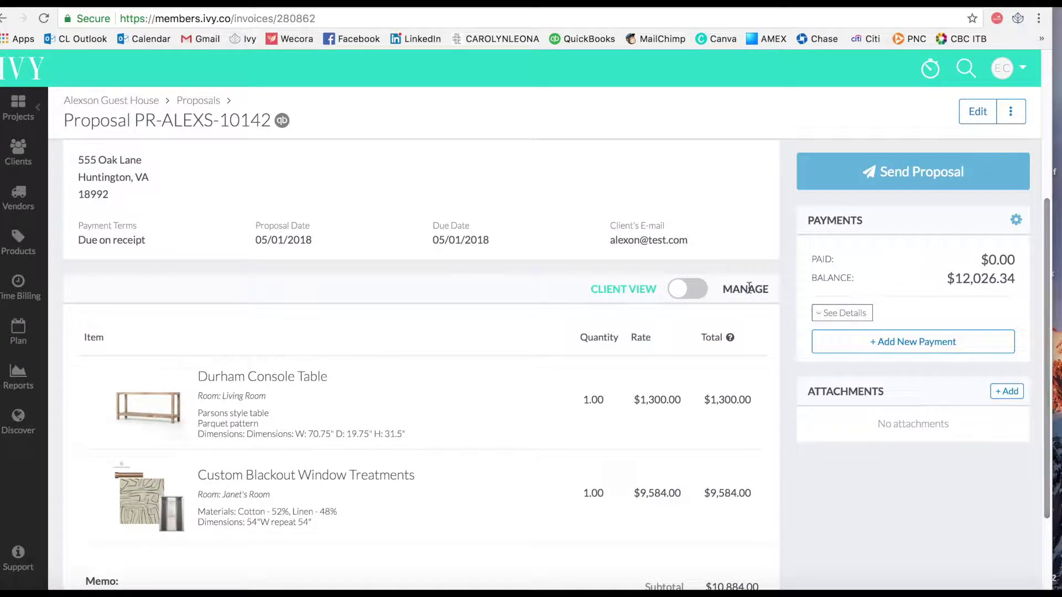
click(705, 291)
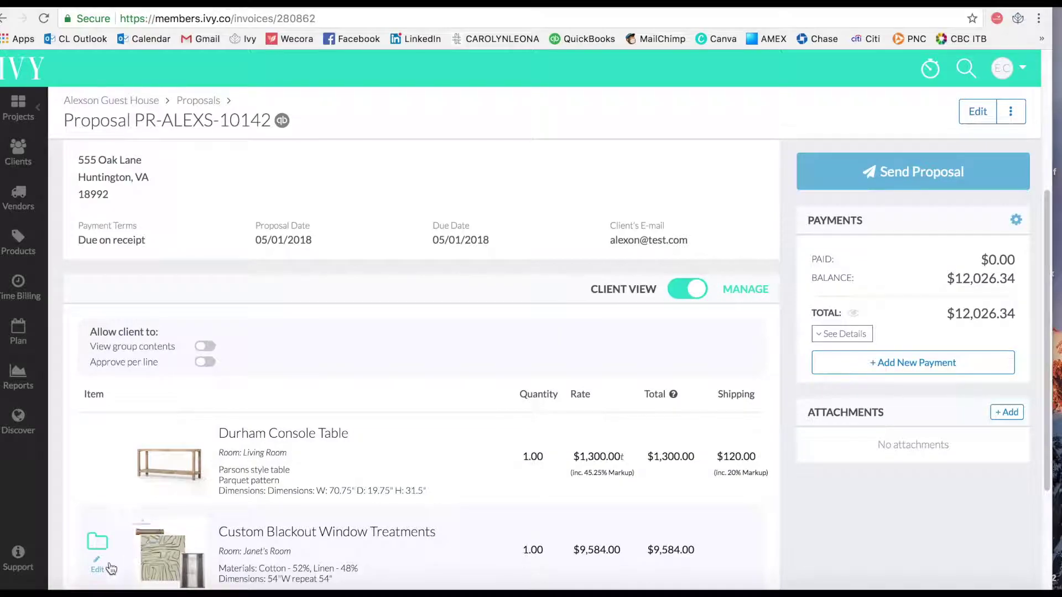
click(98, 569)
key(BackSpace)
text(2)
click(785, 503)
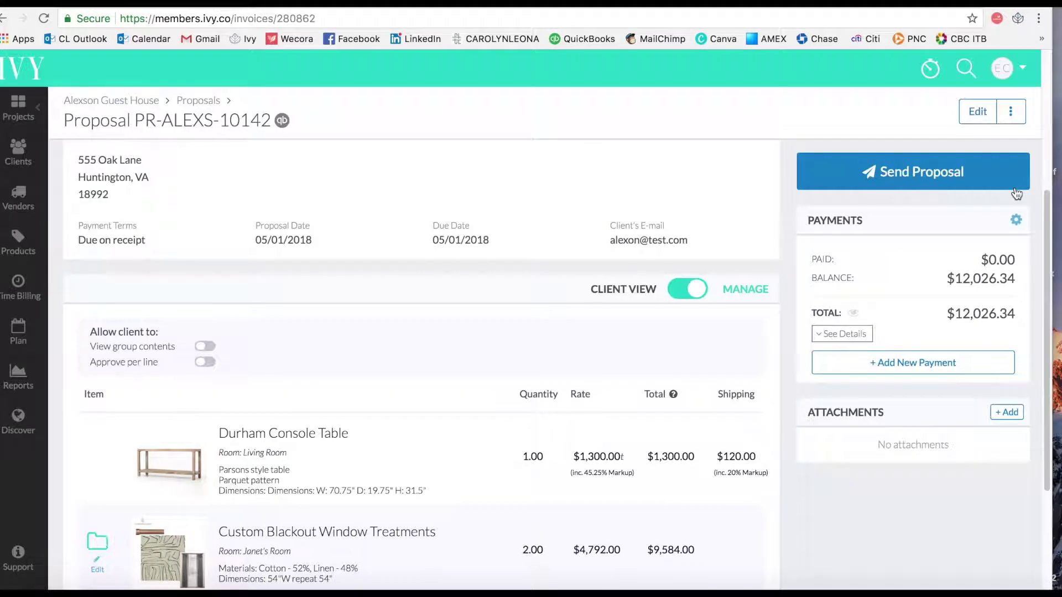
- Send the proposal to the client, allowing deposit payments with Bank Transfer as the only payment option
drag(1049, 208, 1049, 282)
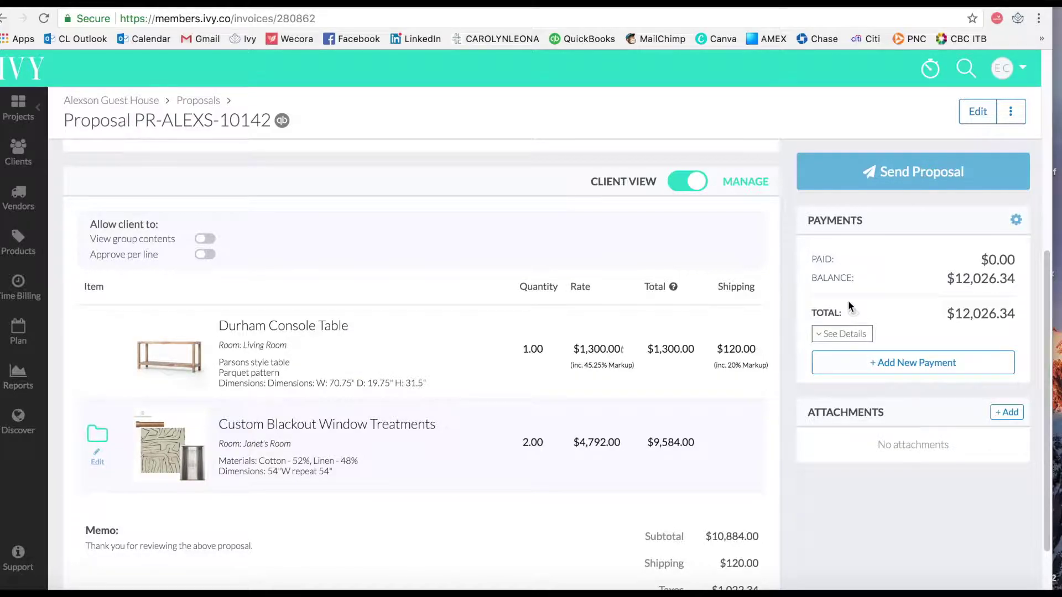
drag(1045, 306, 1037, 142)
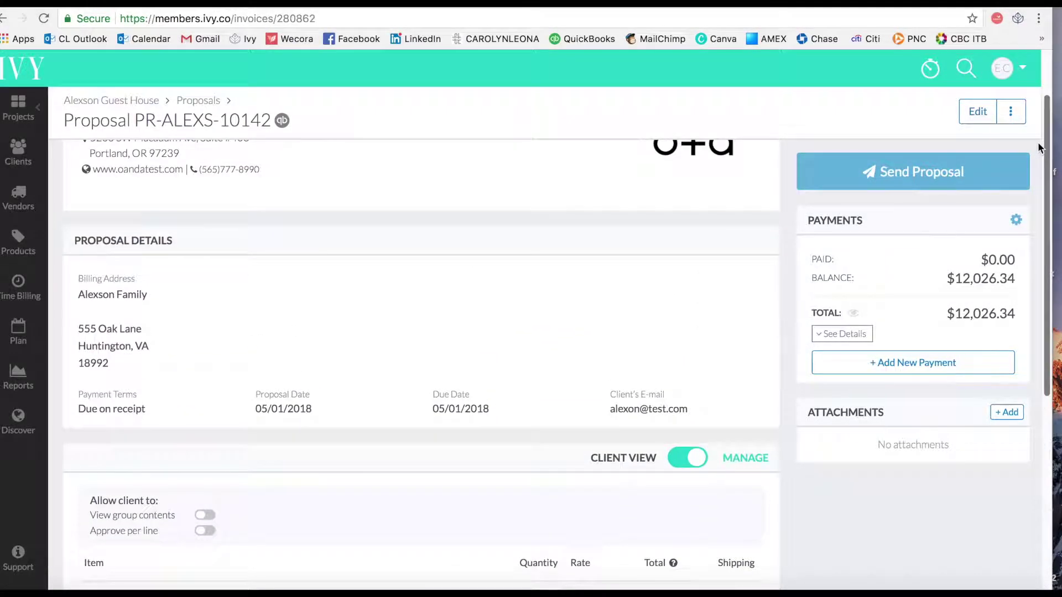
click(937, 171)
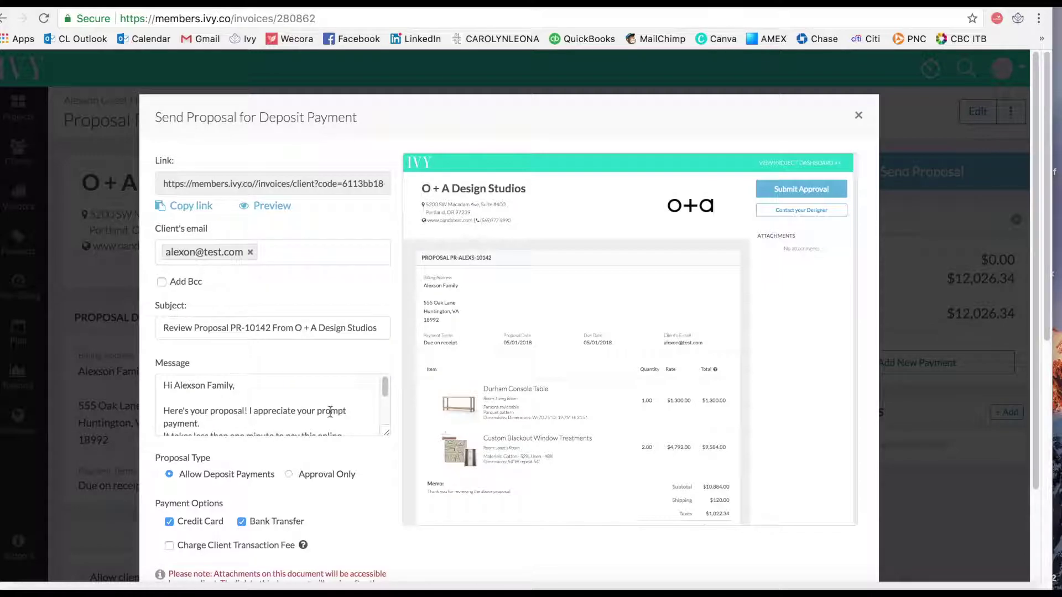
drag(385, 387, 383, 427)
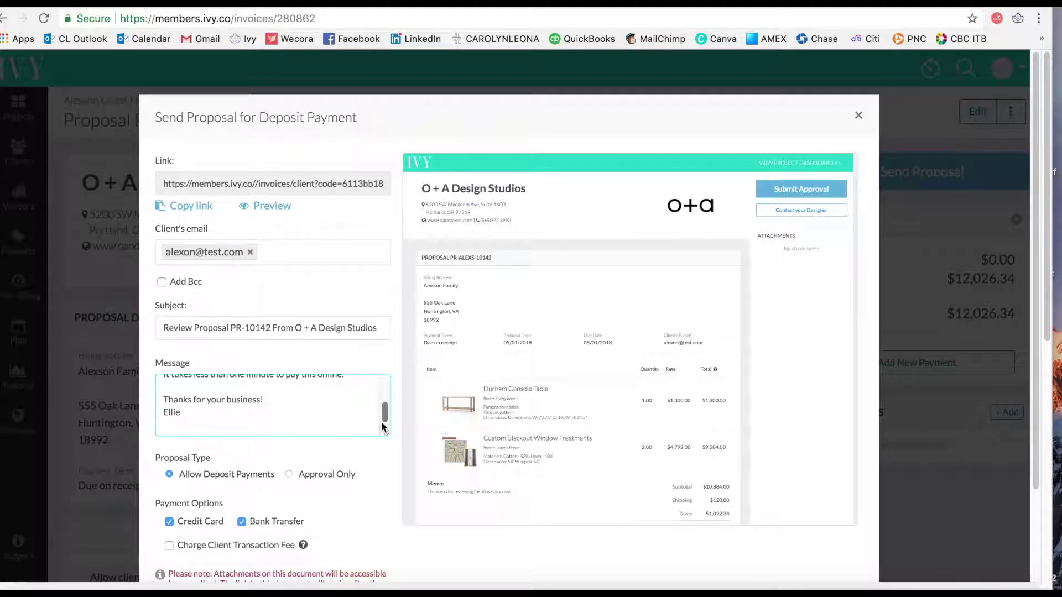
scroll(339, 398, up, 3)
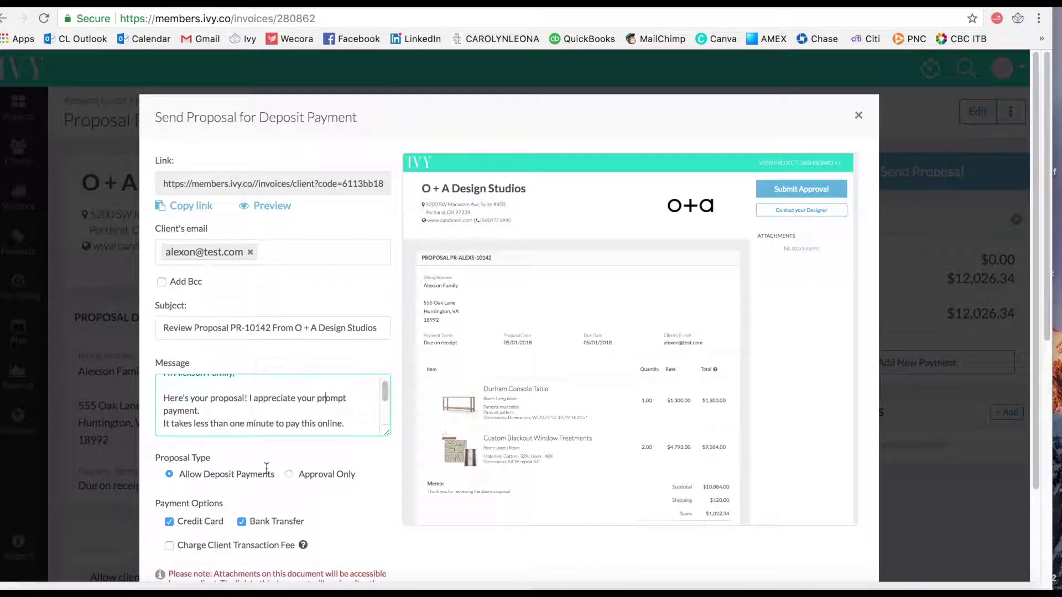
scroll(1037, 258, down, 3)
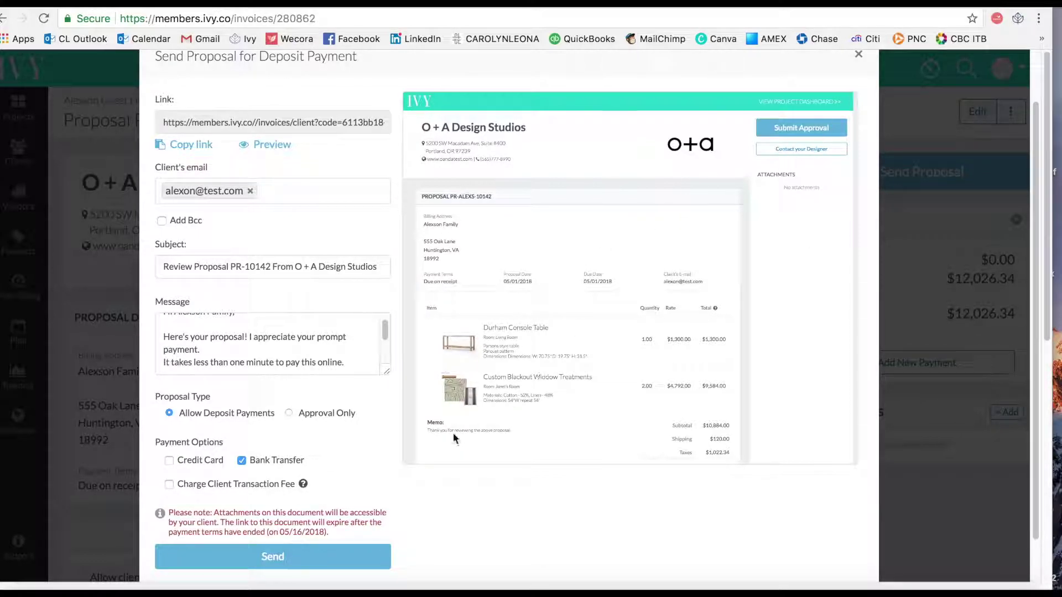
click(286, 558)
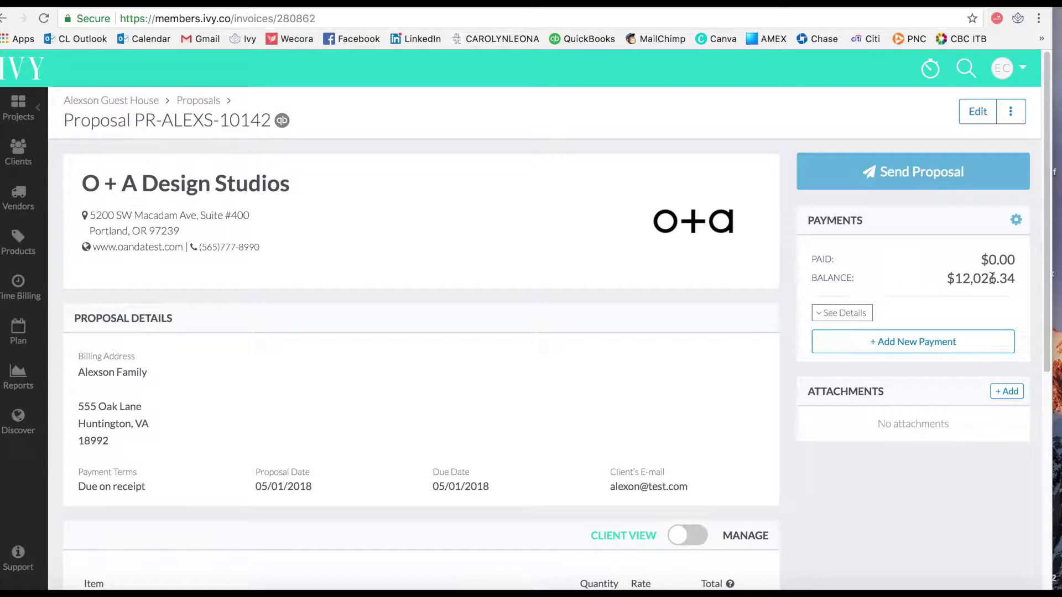
- Create purchase orders from the proposal, assigning AFX as the vendor for Workroom- custom drapery
click(1012, 120)
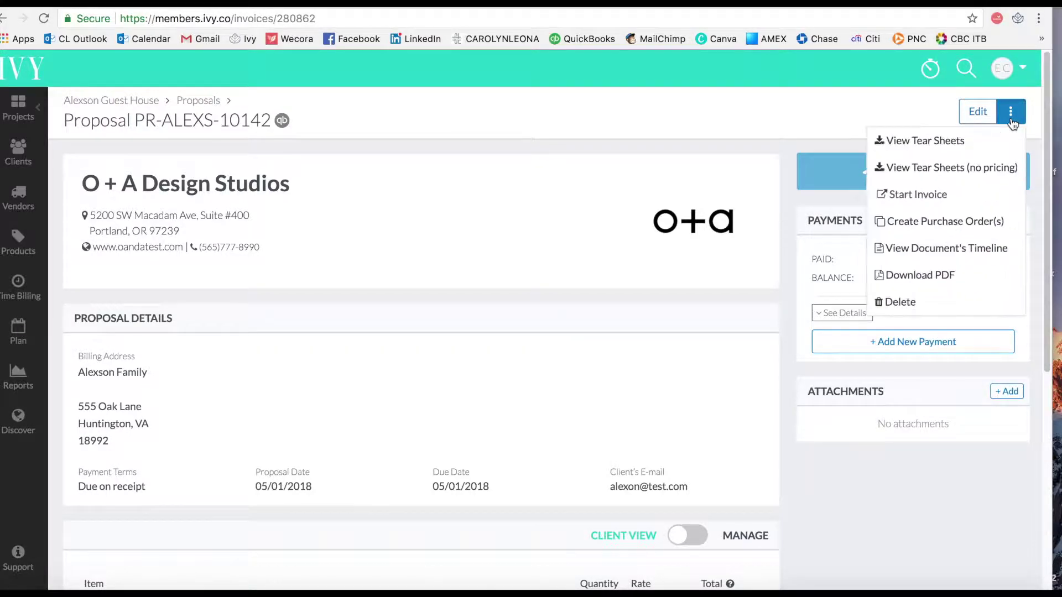
click(971, 221)
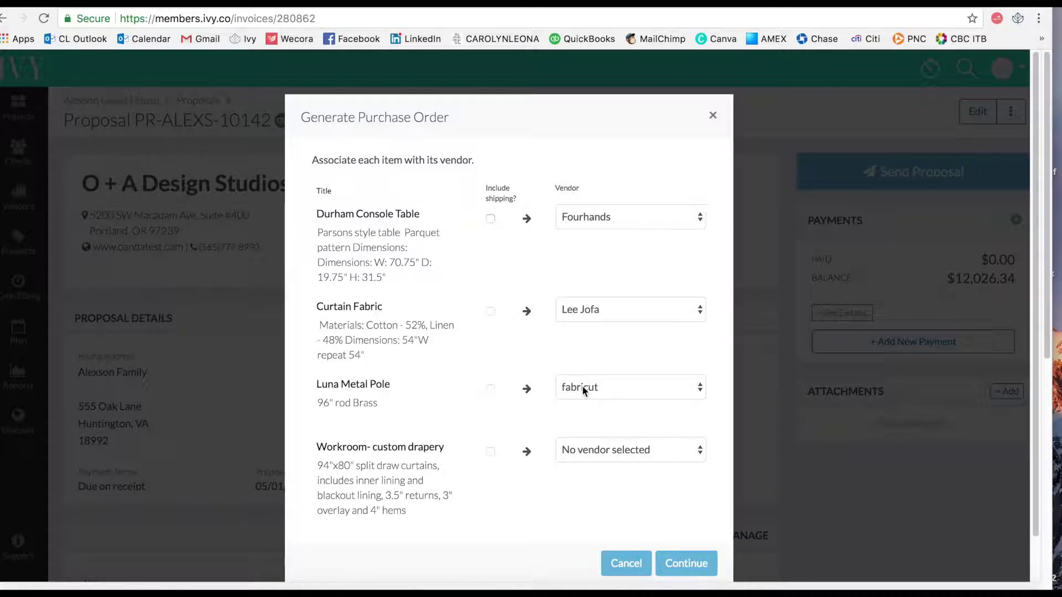
click(595, 450)
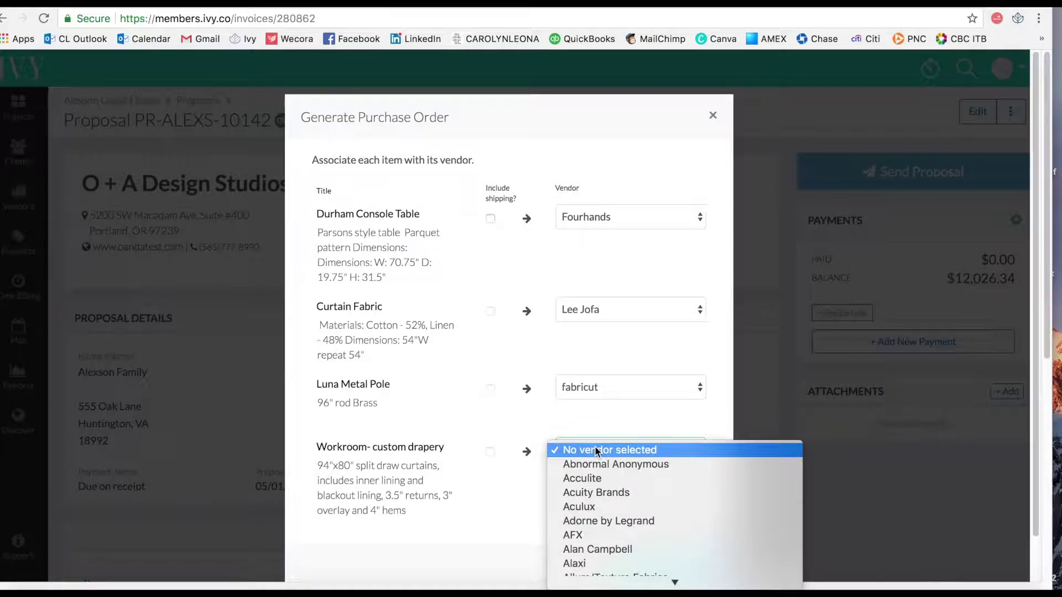
click(595, 536)
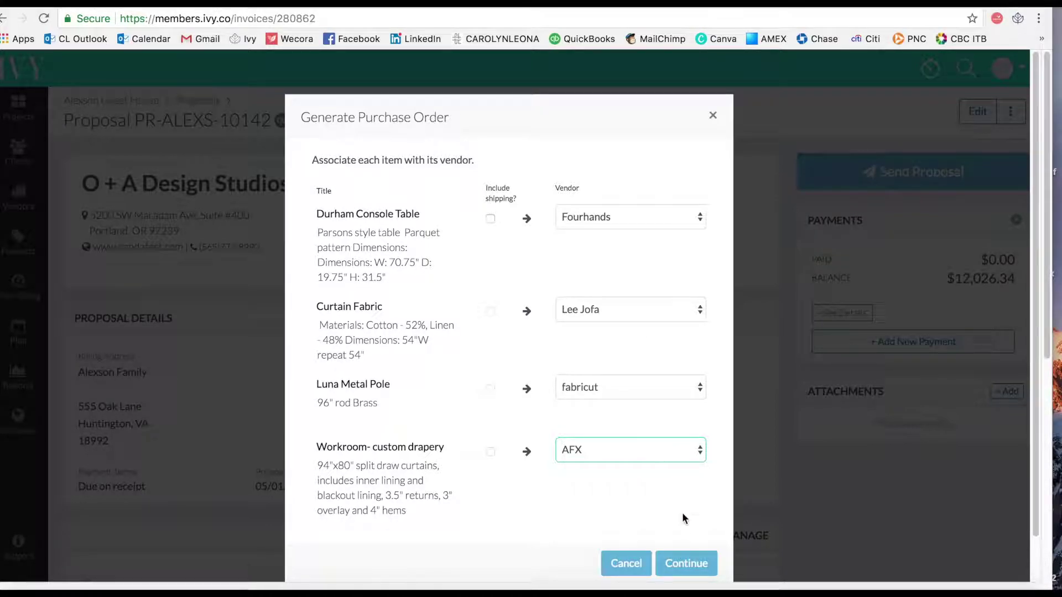
click(686, 562)
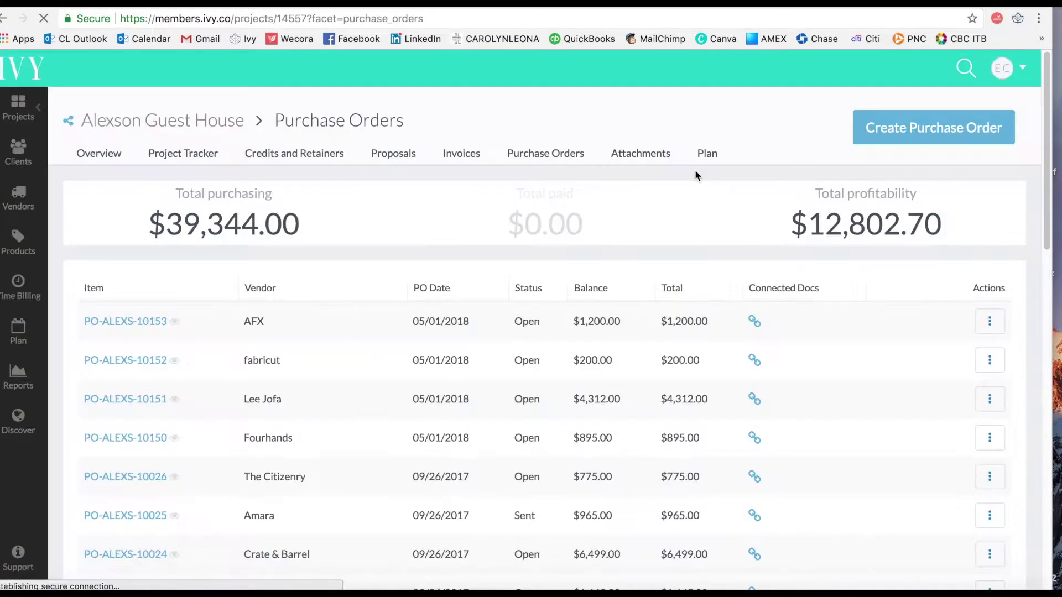
- Open the Fourhands purchase order, check its details and Durham Console Table item, and email it to the vendor
drag(1047, 115, 1035, 94)
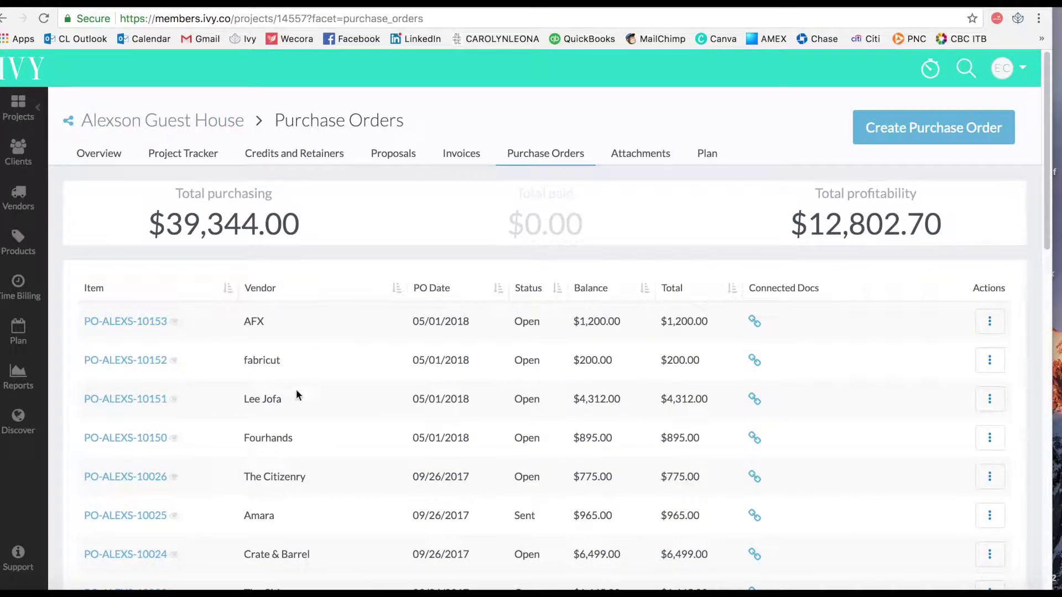
click(132, 440)
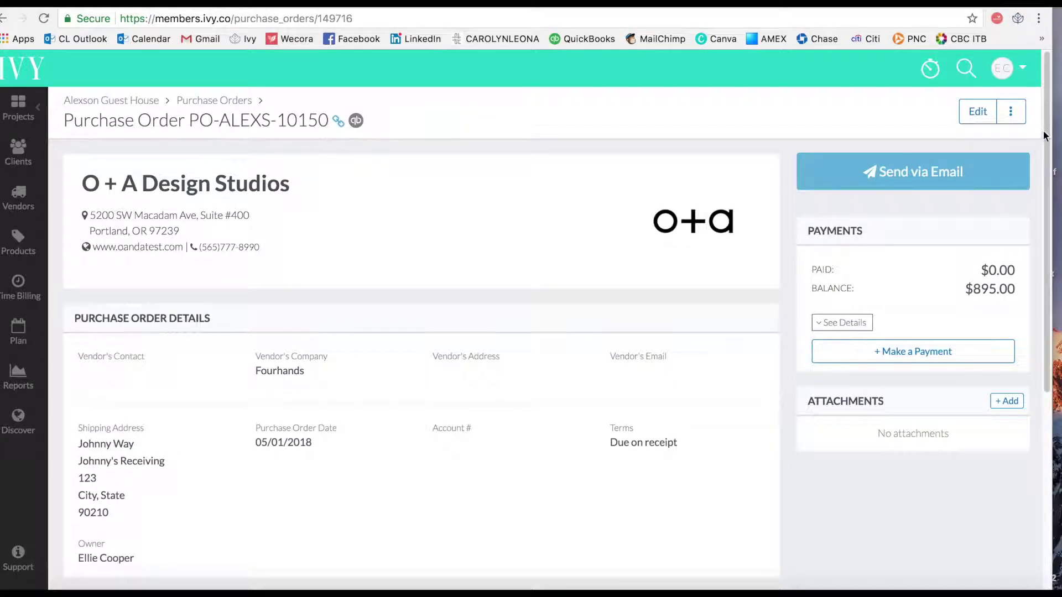
scroll(1019, 348, down, 5)
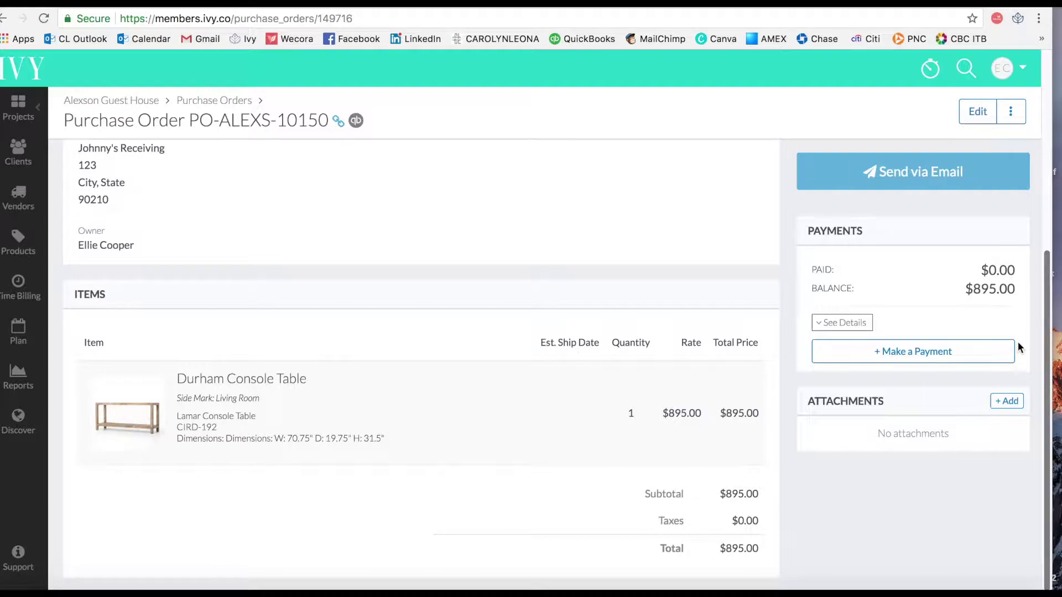
scroll(1018, 342, up, 4)
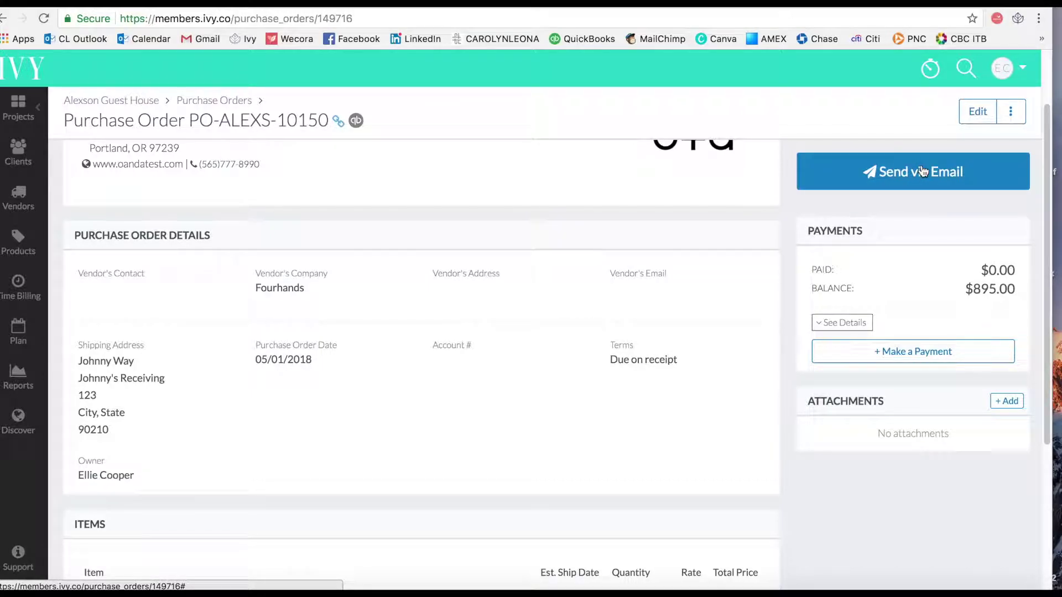
drag(1048, 132, 1049, 84)
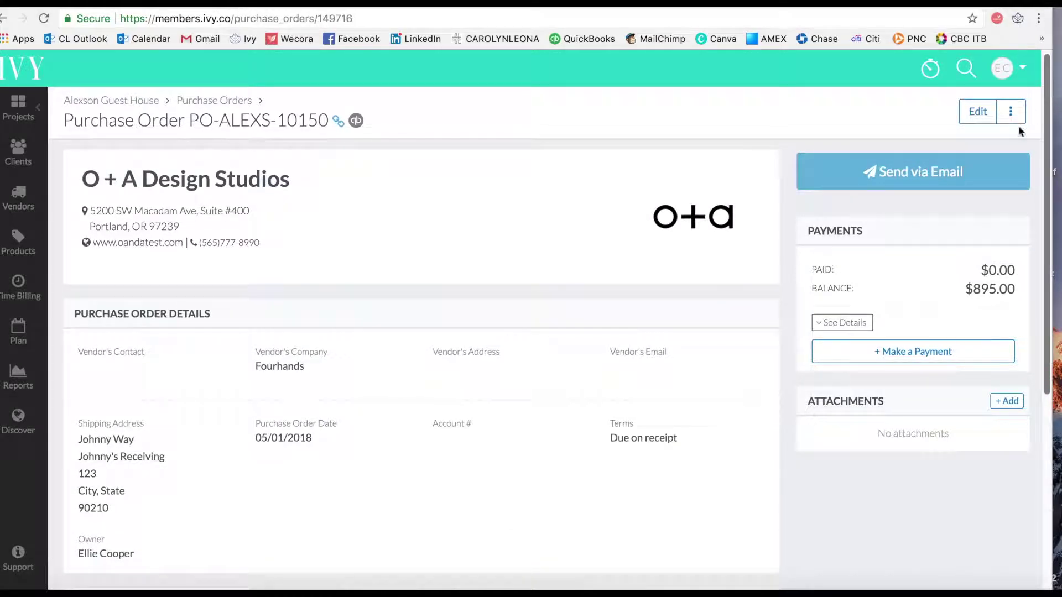
click(941, 177)
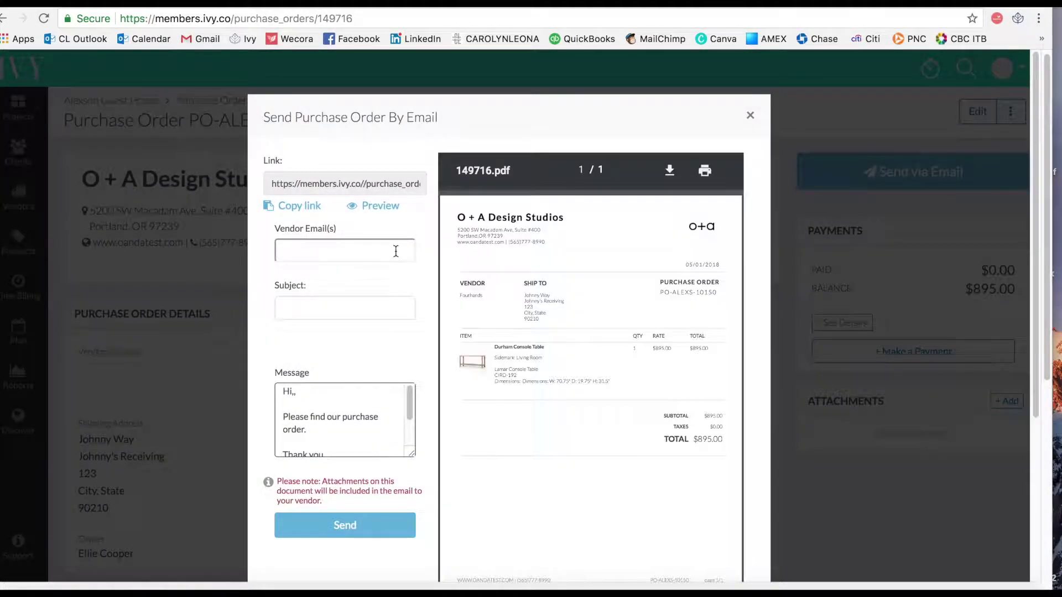
click(348, 303)
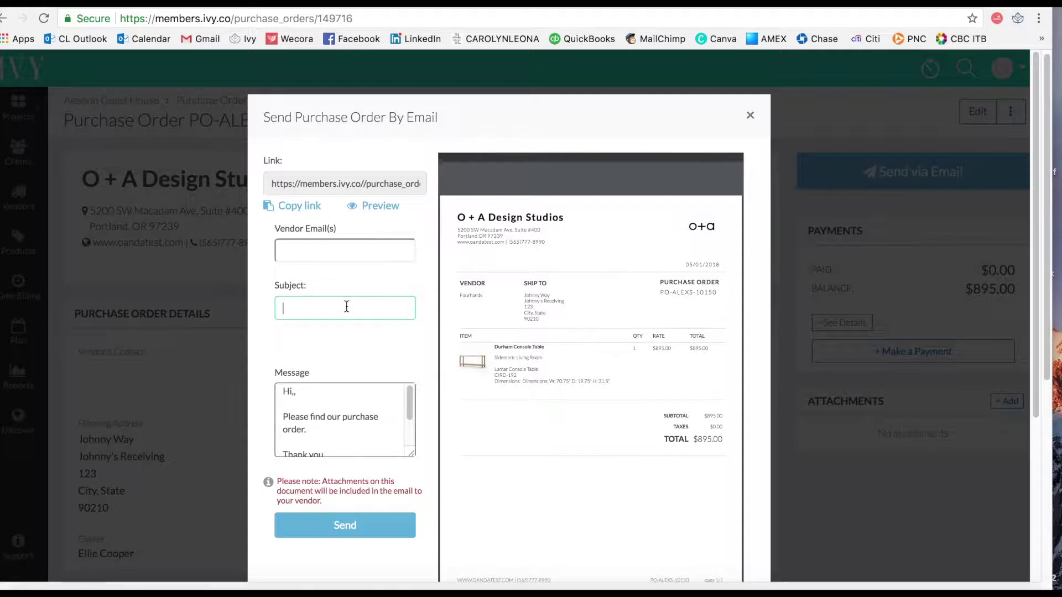
scroll(407, 410, down, 2)
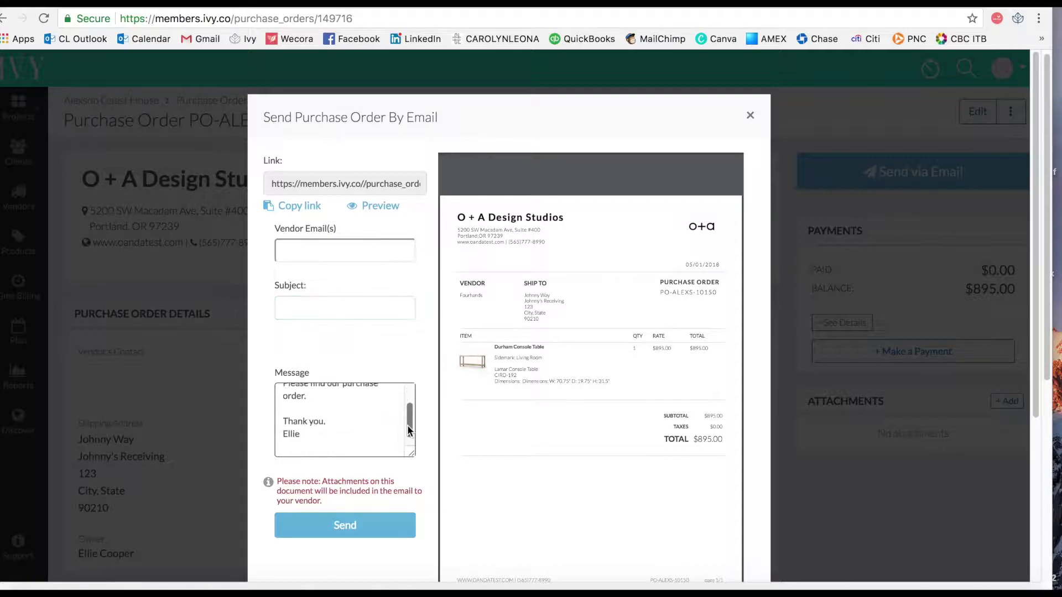
click(351, 522)
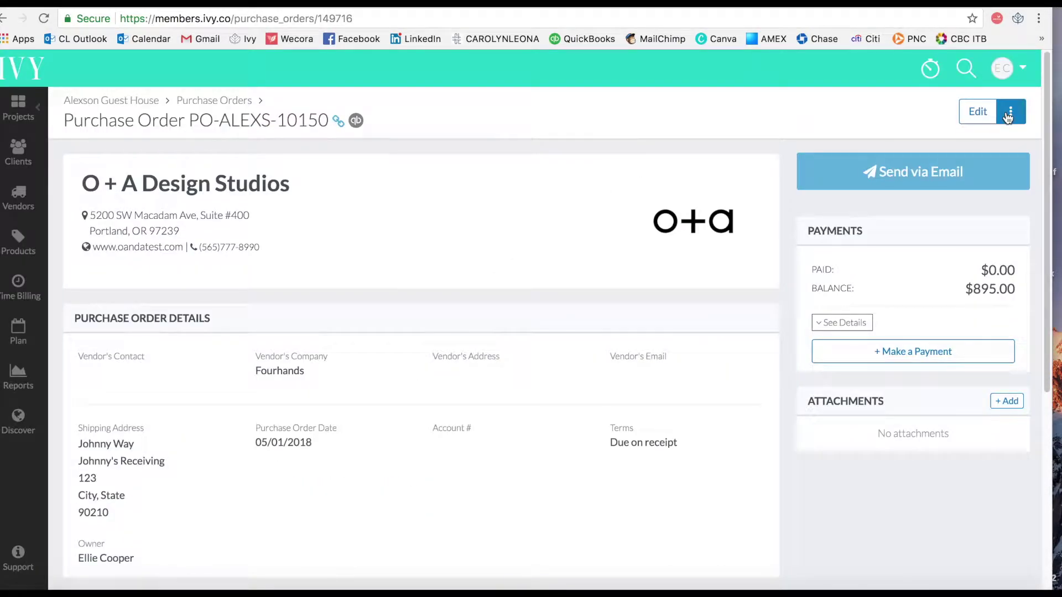
- Edit the Fourhands purchase order with a reference number as memo and an estimated ship date of 05/15/2018, and save it
click(978, 111)
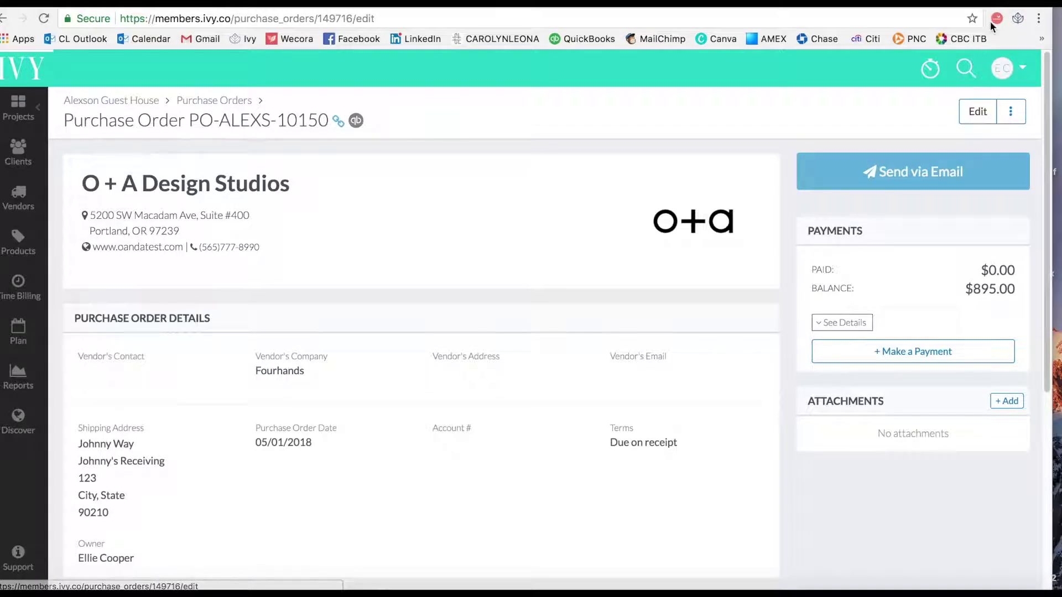
scroll(1031, 224, down, 6)
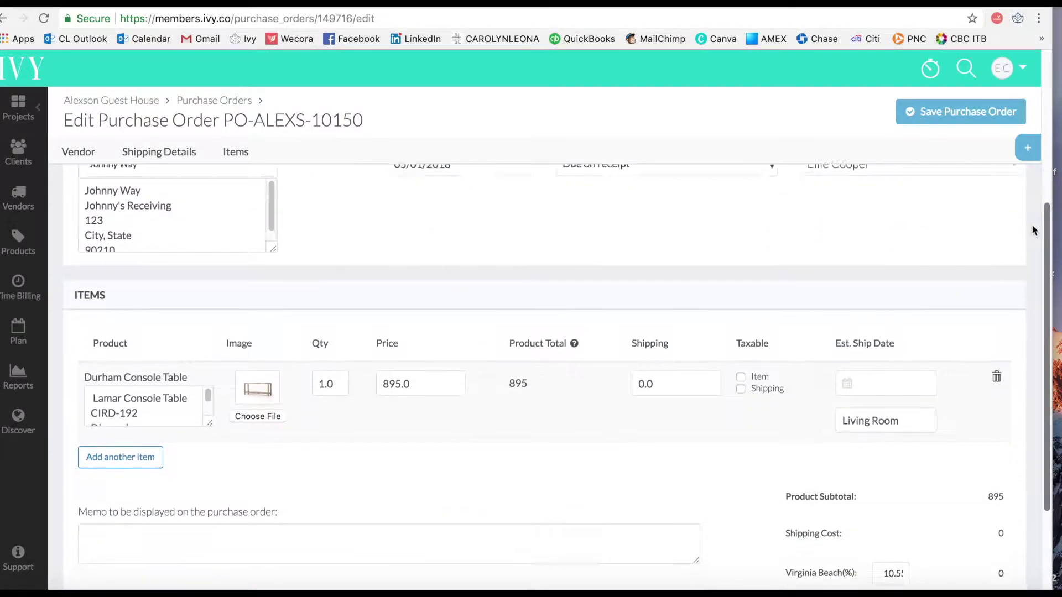
click(185, 466)
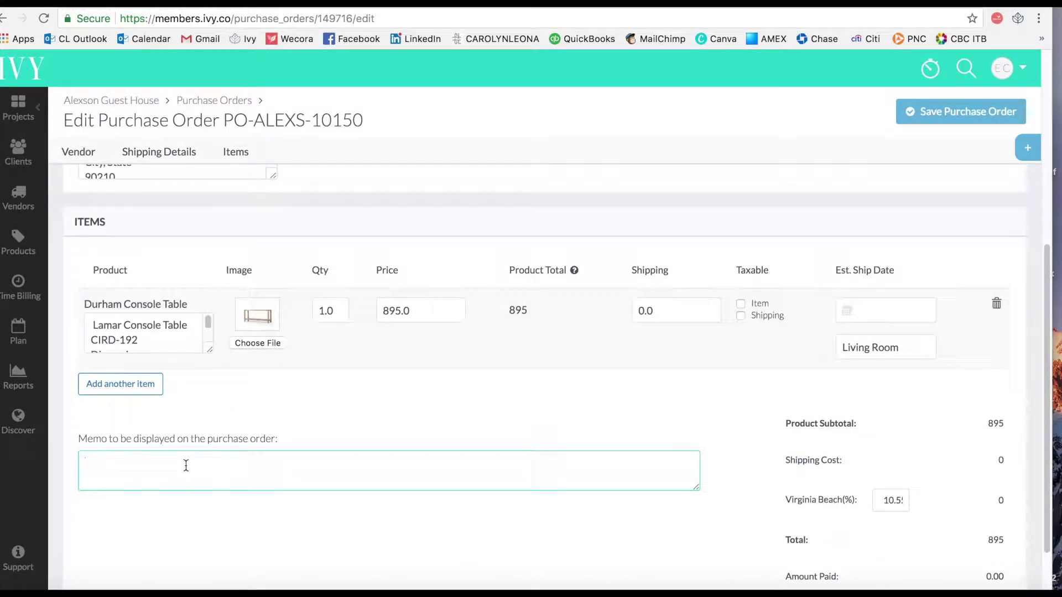
text(#19dk3838)
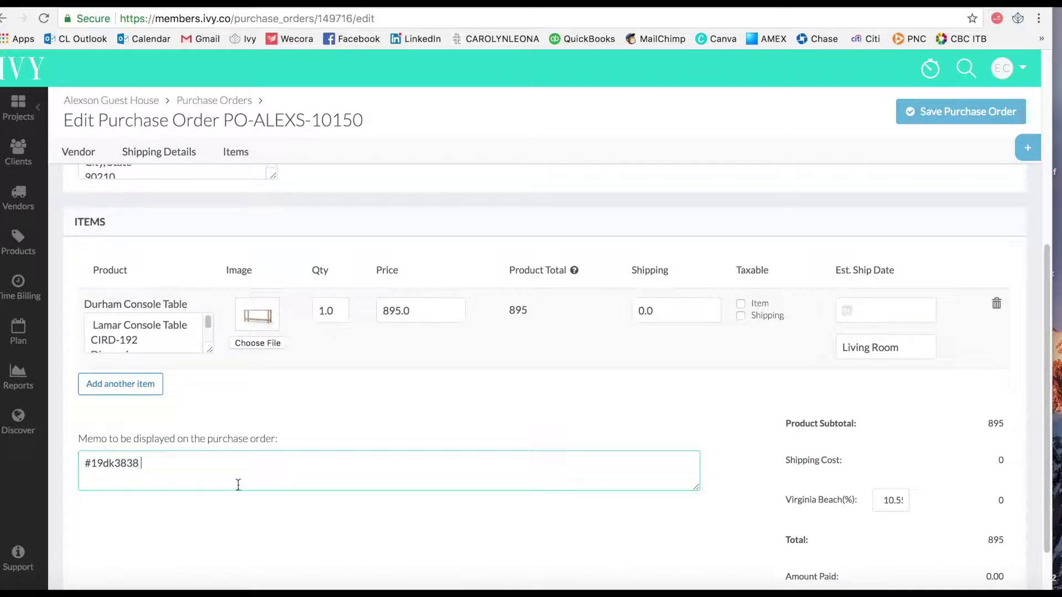
click(849, 308)
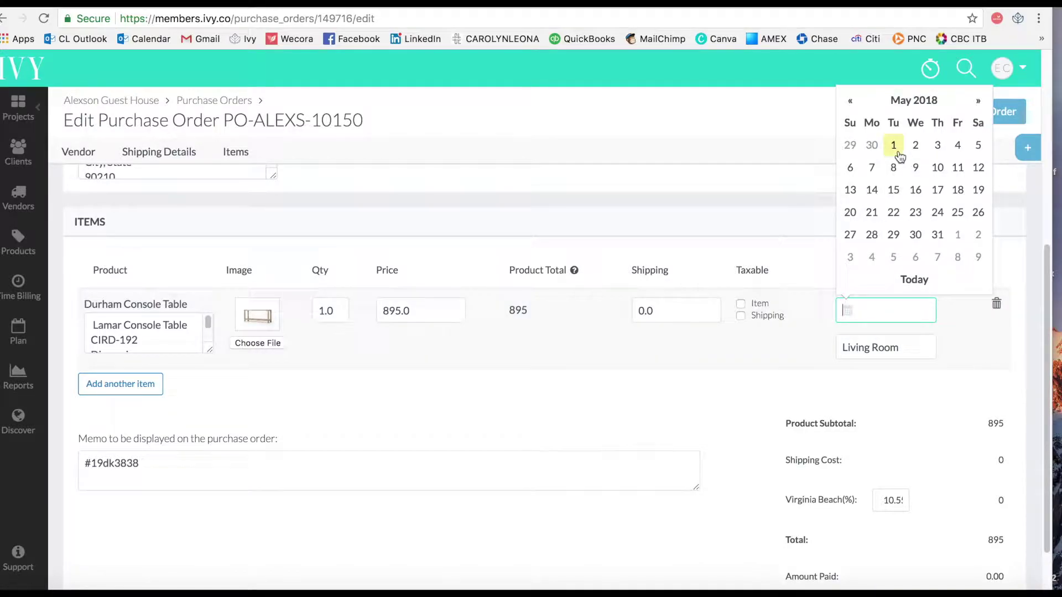
click(899, 189)
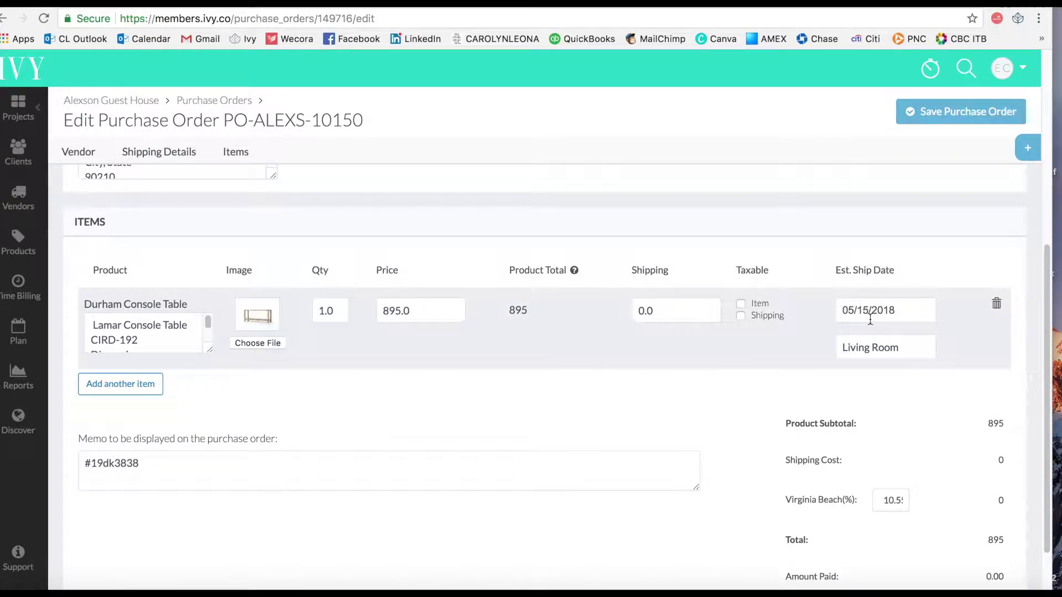
click(956, 112)
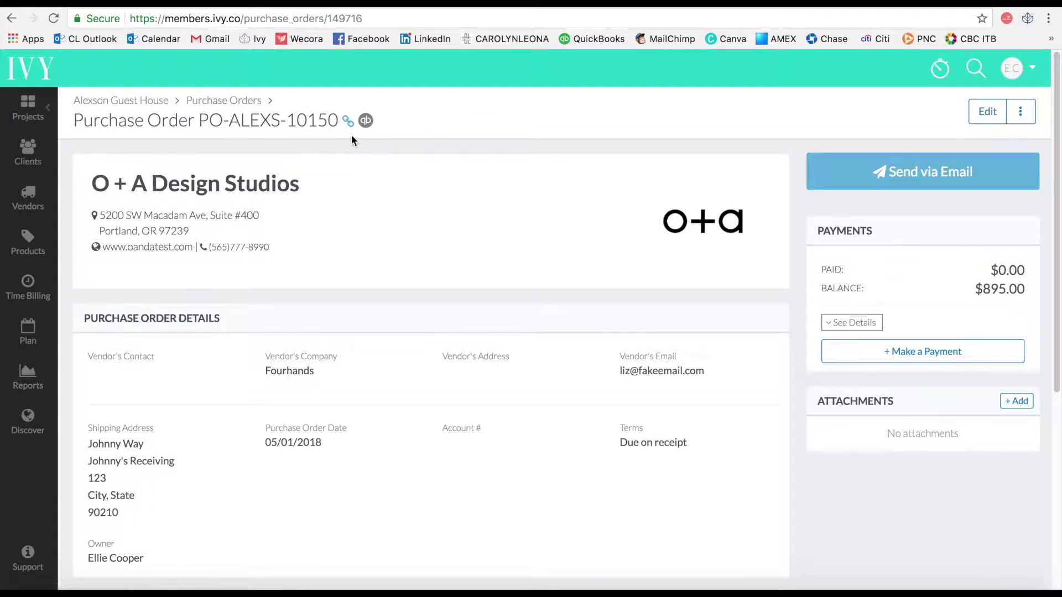
- Open the Lee Jofa purchase order and switch to the Graffito - Linen/Onyx fabric page on the Kravet website
click(227, 101)
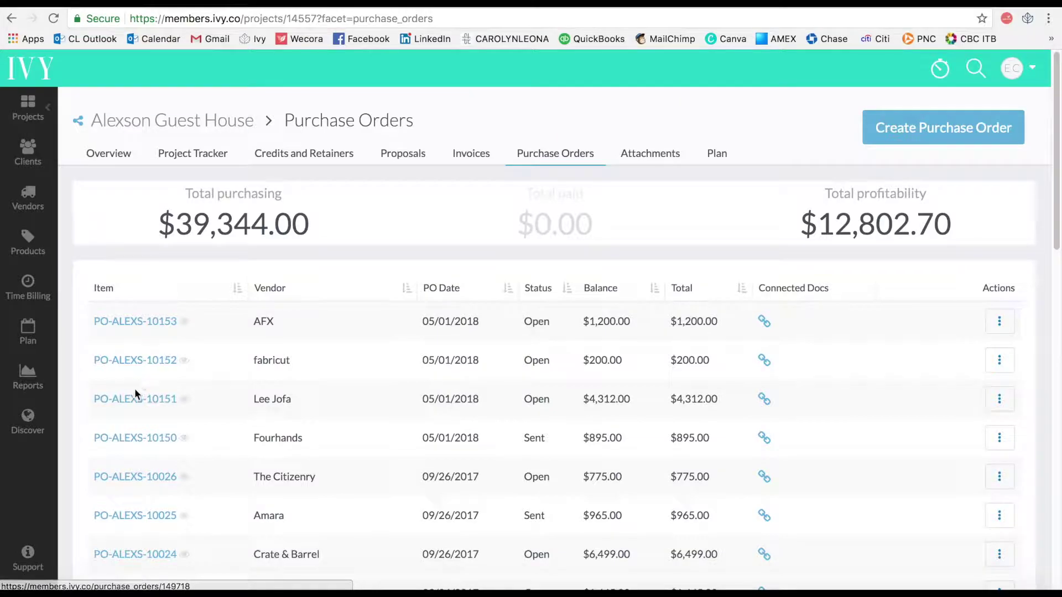
click(137, 399)
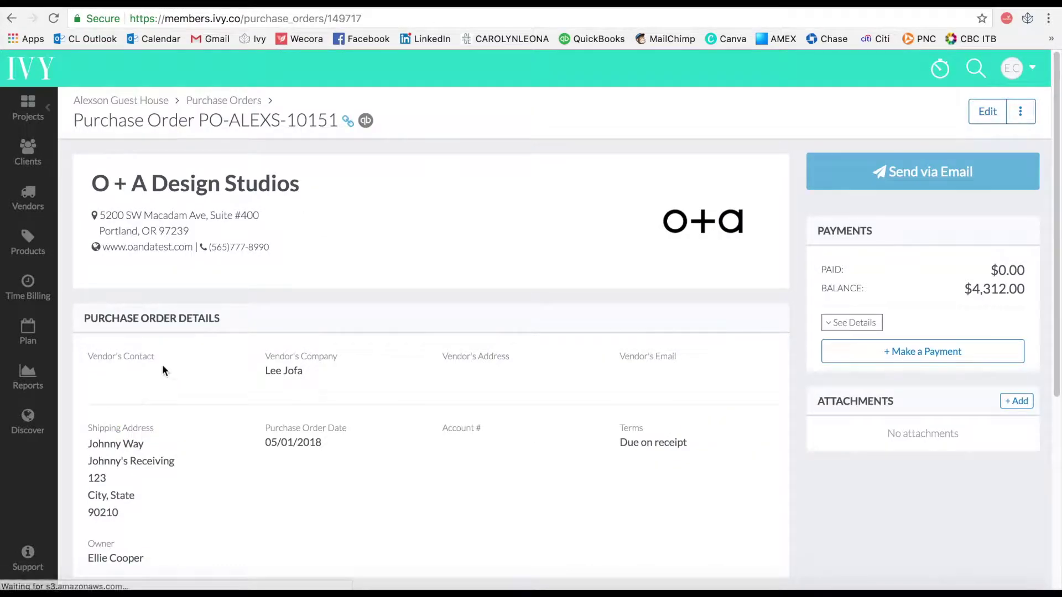
click(237, 8)
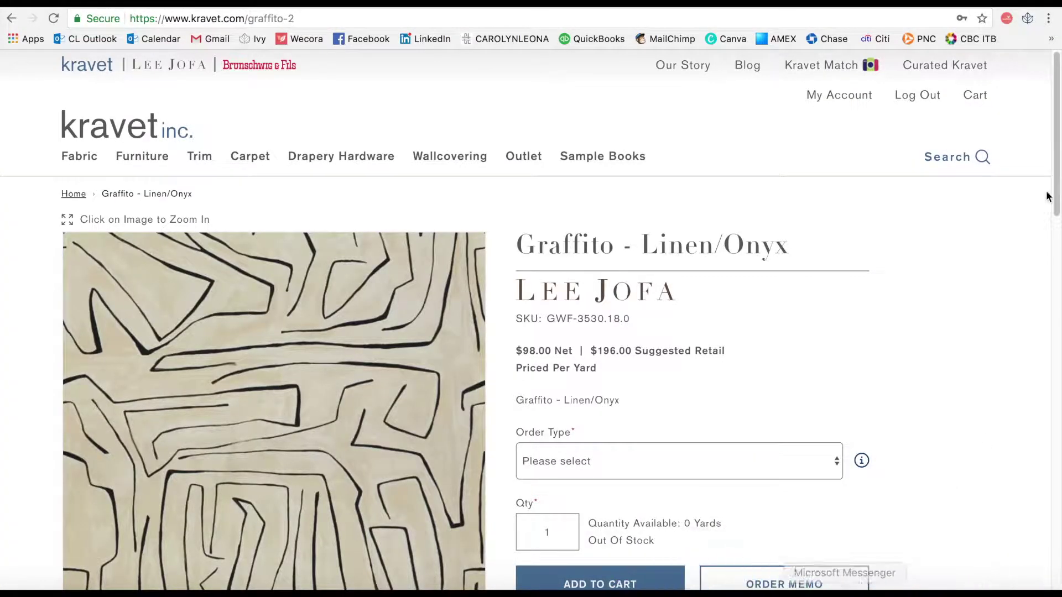
- Try entering an order quantity of 22 for the Graffito - Linen/Onyx fabric on the Kravet website
scroll(1051, 149, down, 1)
scroll(1055, 161, down, 2)
click(555, 451)
key(BackSpace)
text(22)
key(BackSpace)
key(BackSpace)
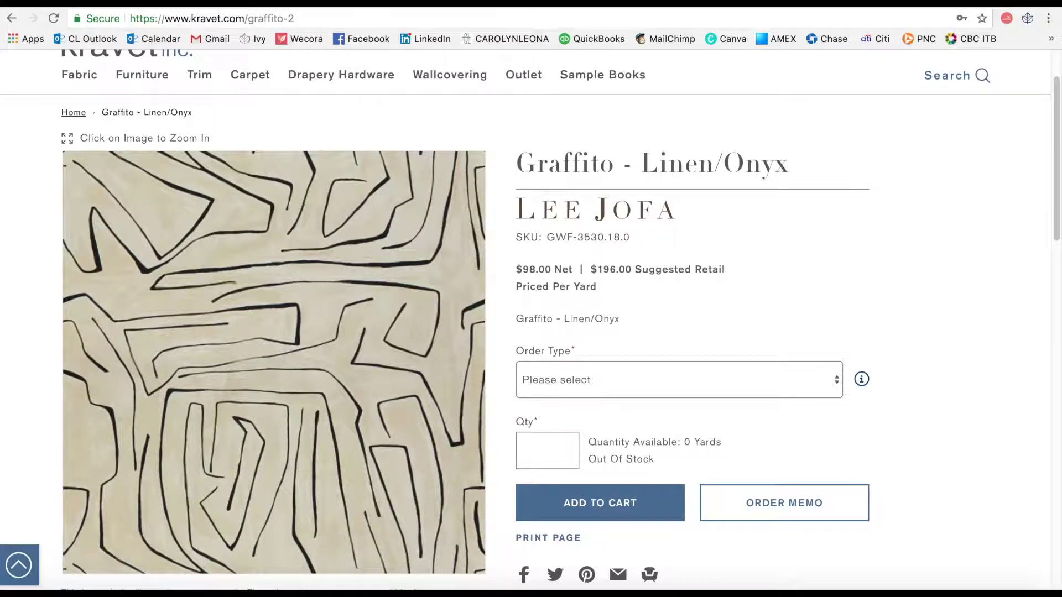
- Switch back to Ivy, edit the Lee Jofa purchase order and enter the vendor's order reference number as its memo
click(797, 8)
click(979, 120)
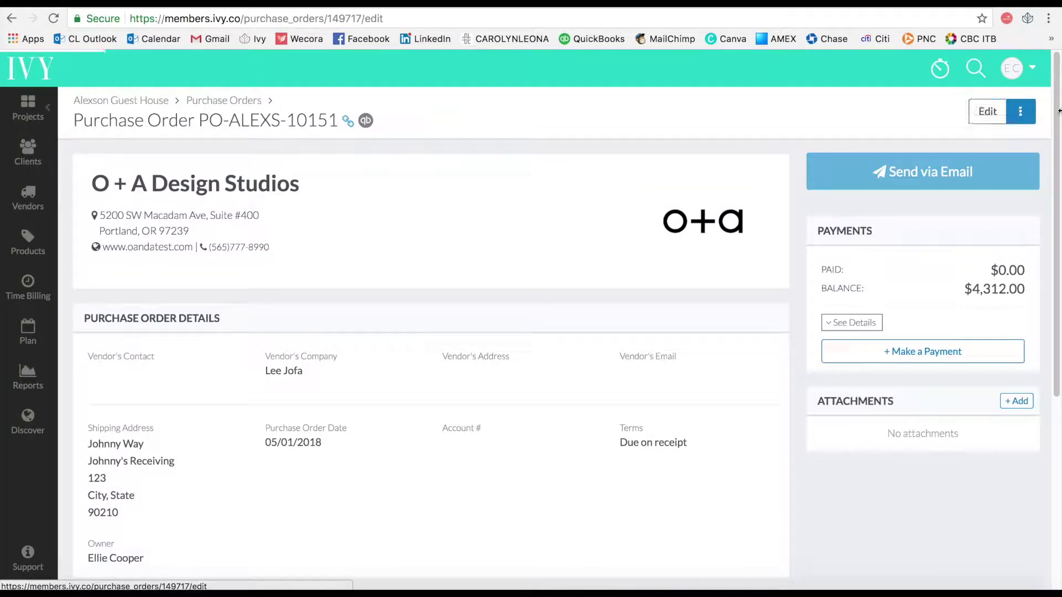
scroll(1051, 157, down, 1)
scroll(1051, 159, down, 4)
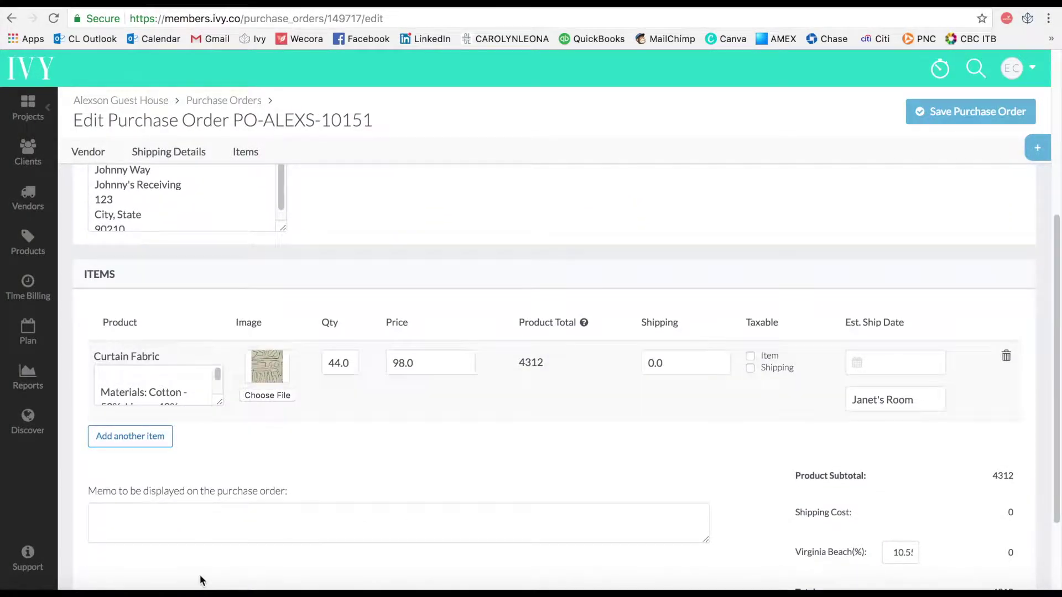
click(192, 520)
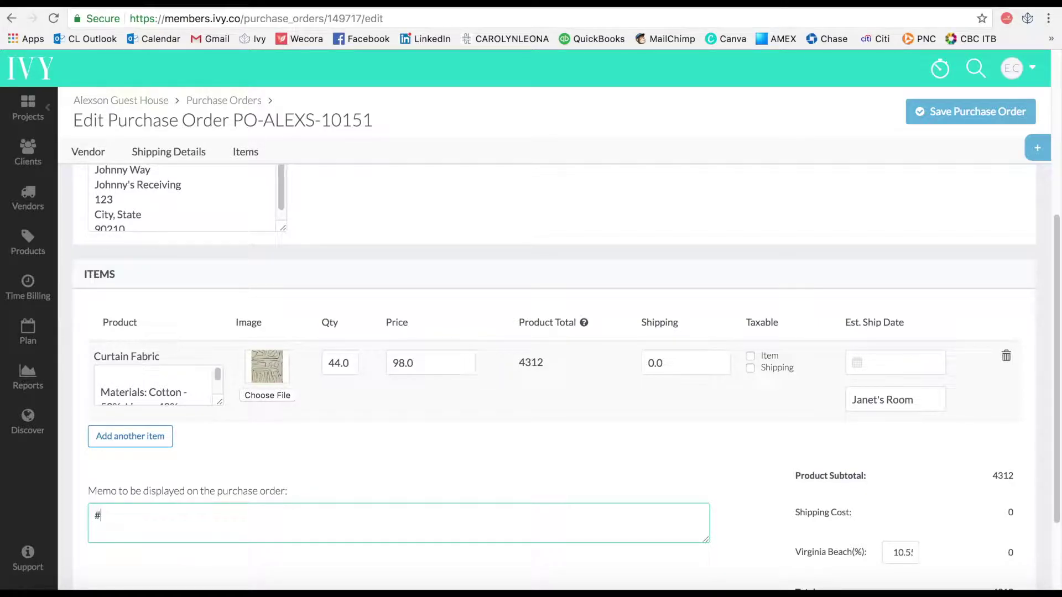
text(#dkdk39393)
- Set the Curtain Fabric's estimated ship date to 05/03/2018 and save the purchase order
click(852, 362)
click(948, 197)
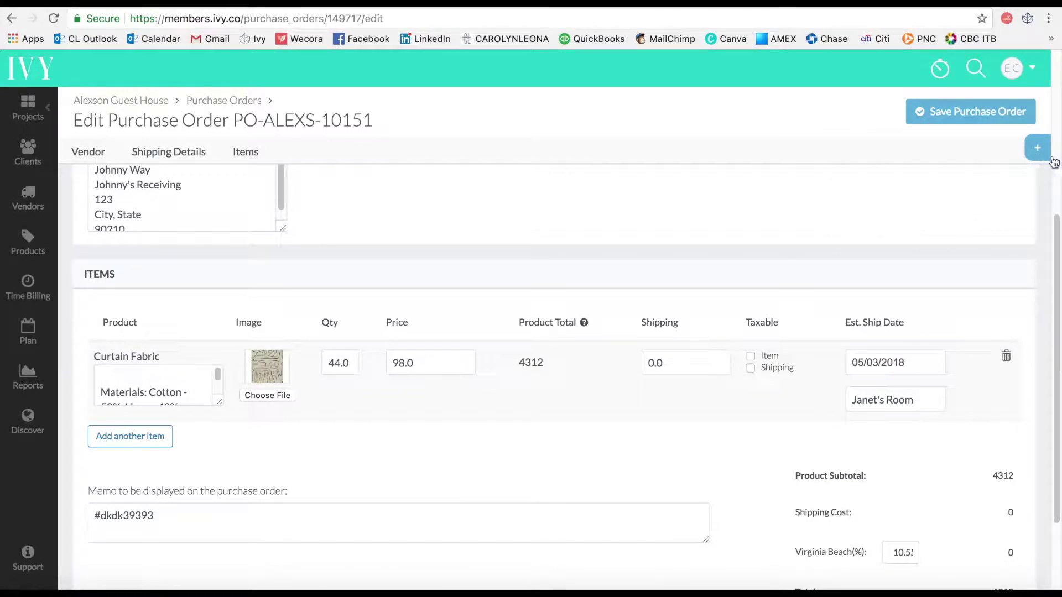
scroll(1042, 166, up, 2)
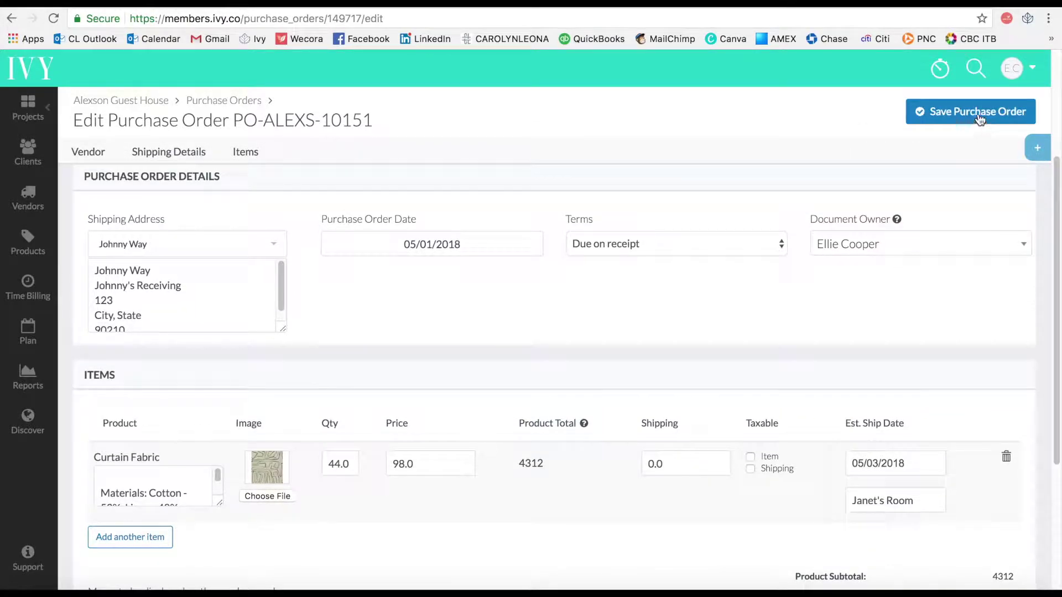
scroll(980, 119, up, 1)
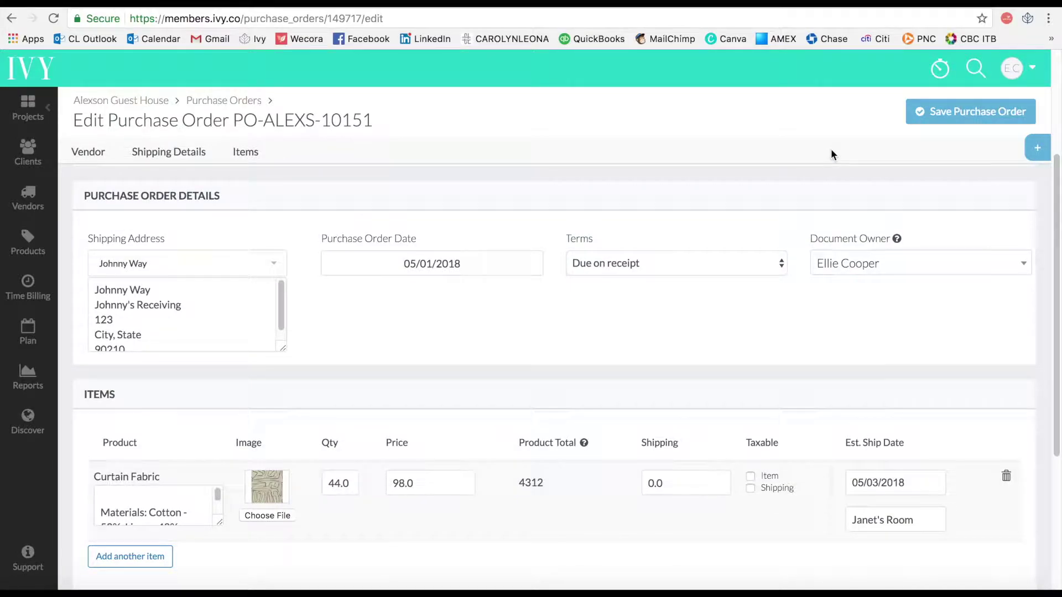
click(907, 108)
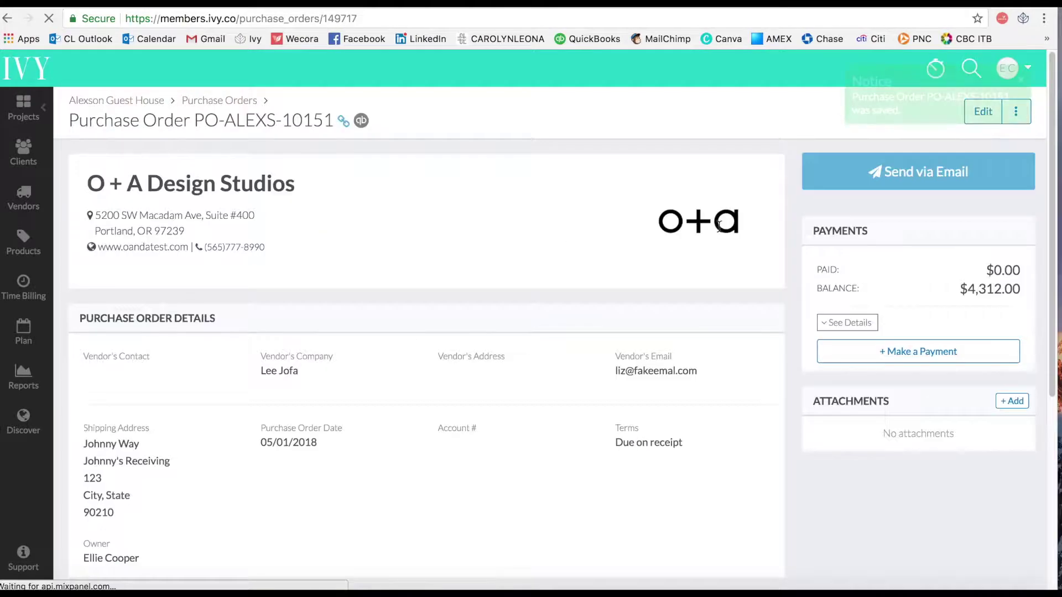
- Record a credit card payment of $4312 dated 05/01/2018 with reference VISA 5/1 on the Lee Jofa purchase order, and view the payment details
click(884, 350)
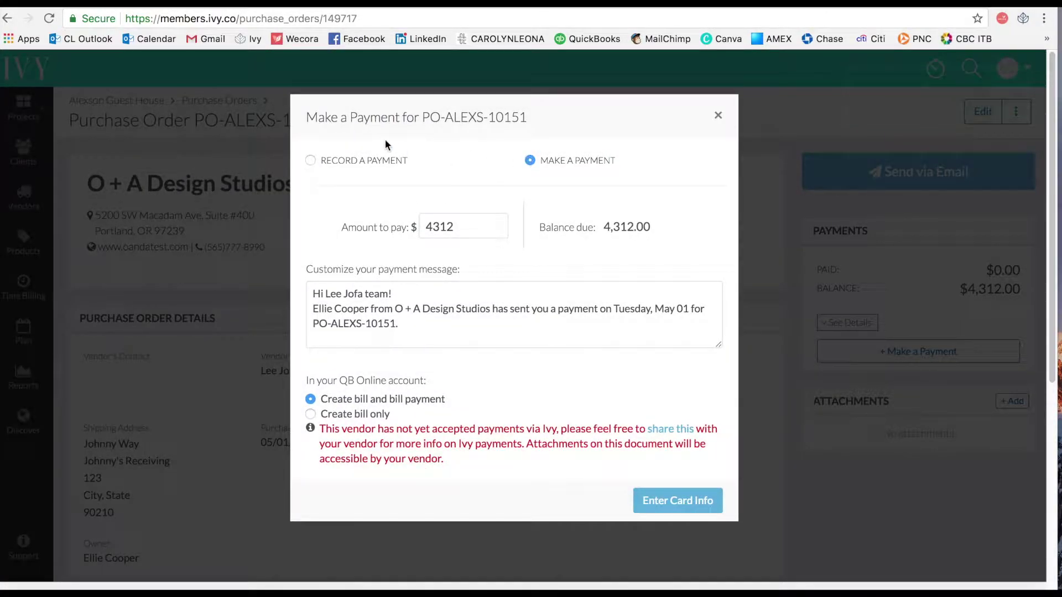
click(310, 161)
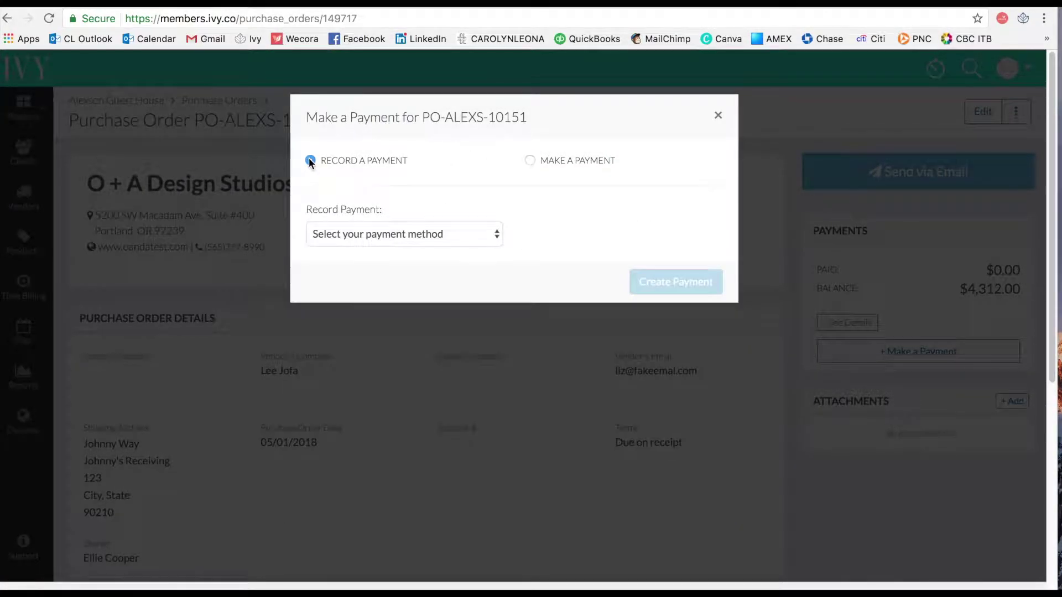
click(373, 231)
click(373, 291)
click(397, 296)
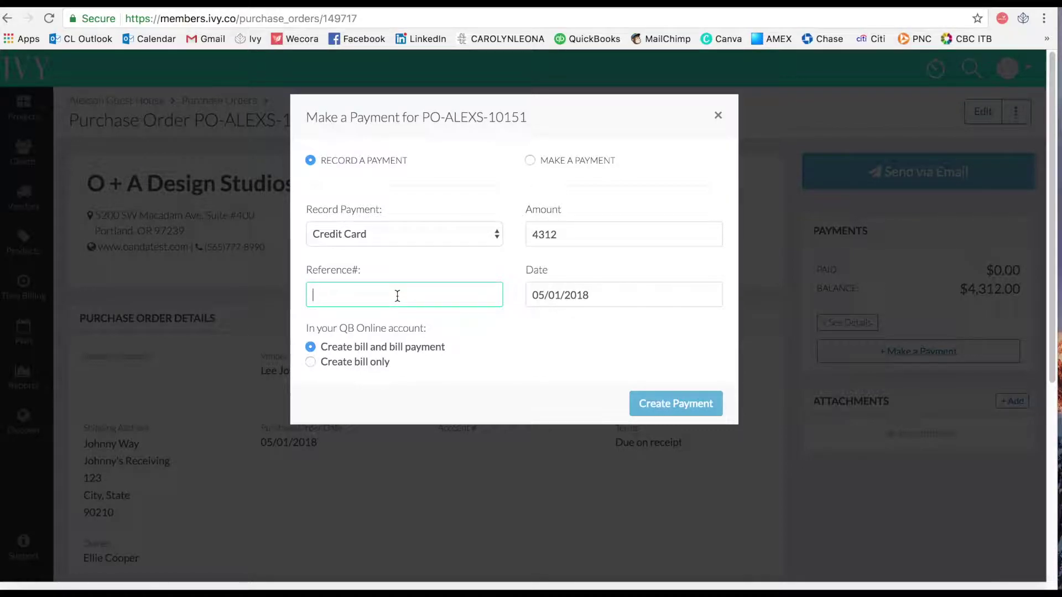
text(VISA)
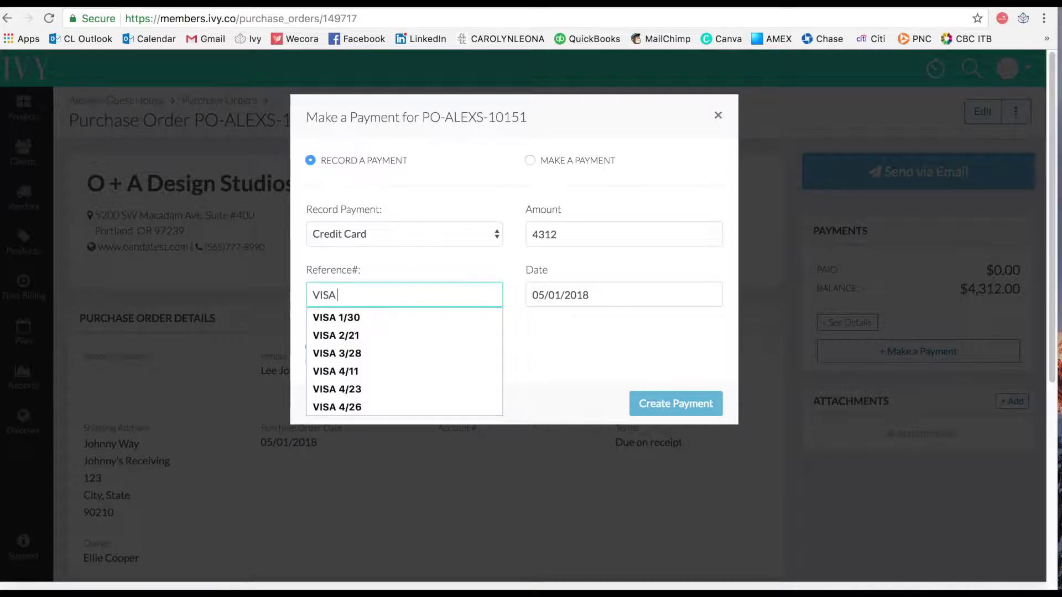
text( 5/1)
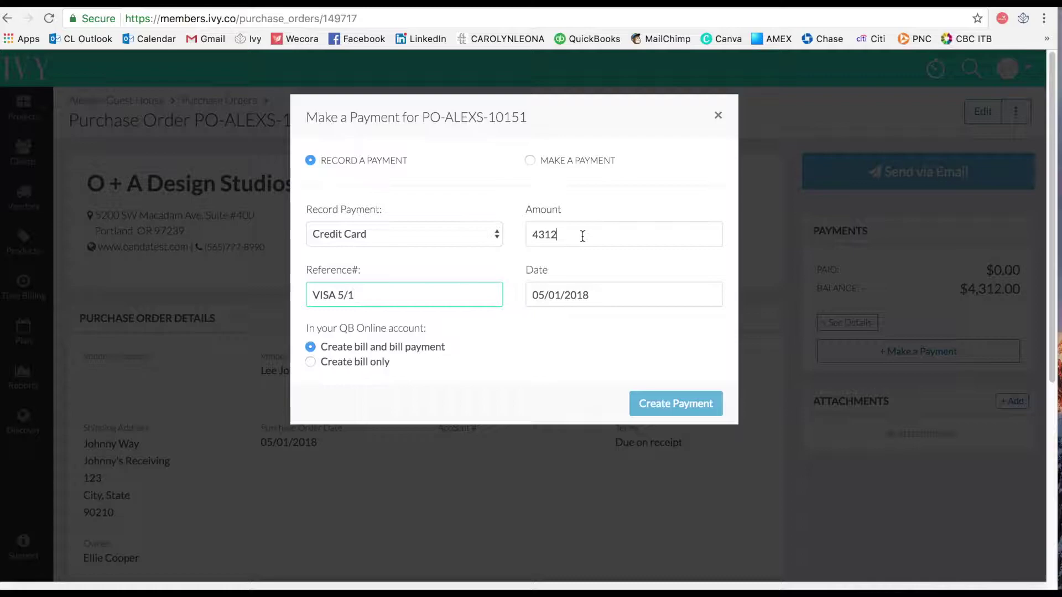
click(701, 408)
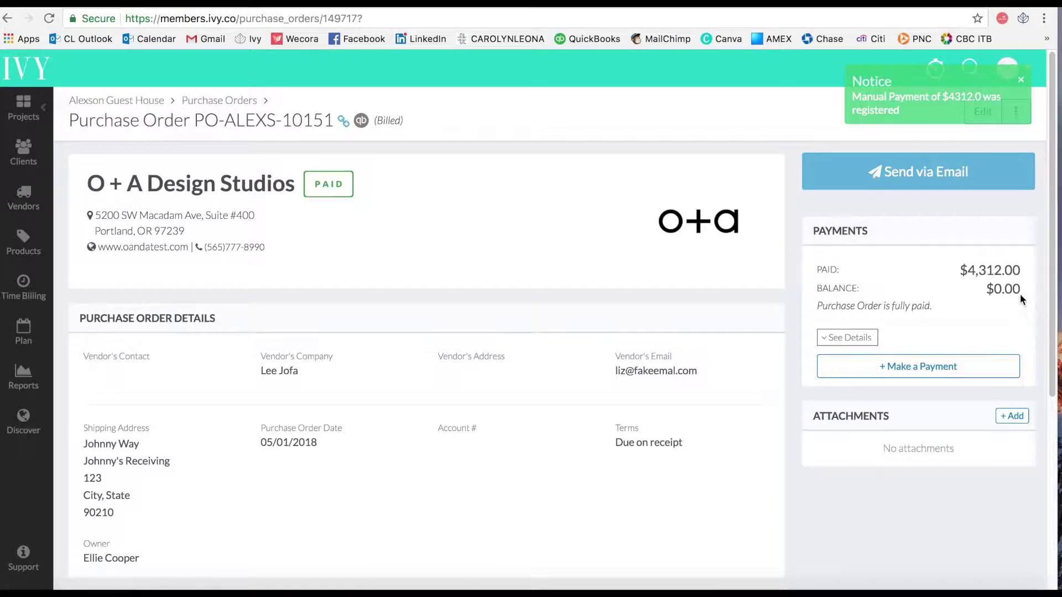
click(847, 338)
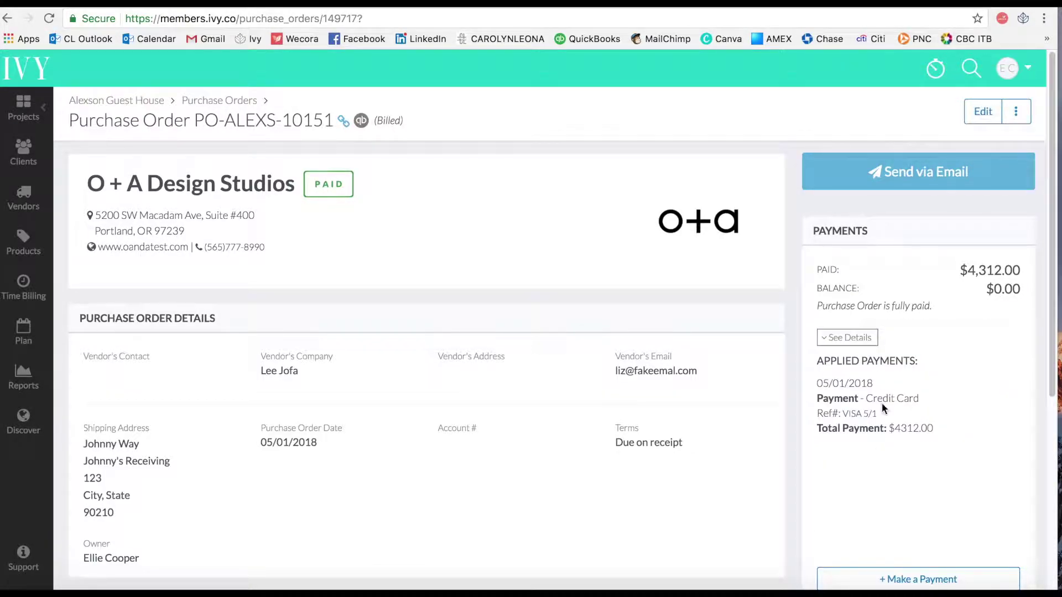
mouse_move(888, 407)
- In the Alexson Guest House Project Tracker, set the actual ship date of Curtain Fabric and Durham Console Table together to 05/01/2018
click(248, 102)
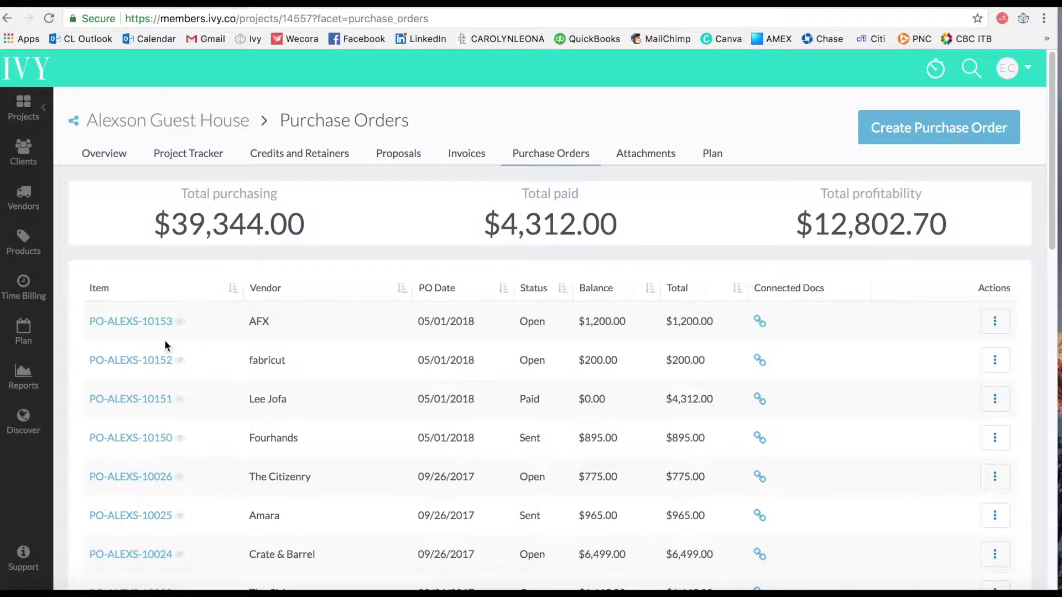
click(203, 157)
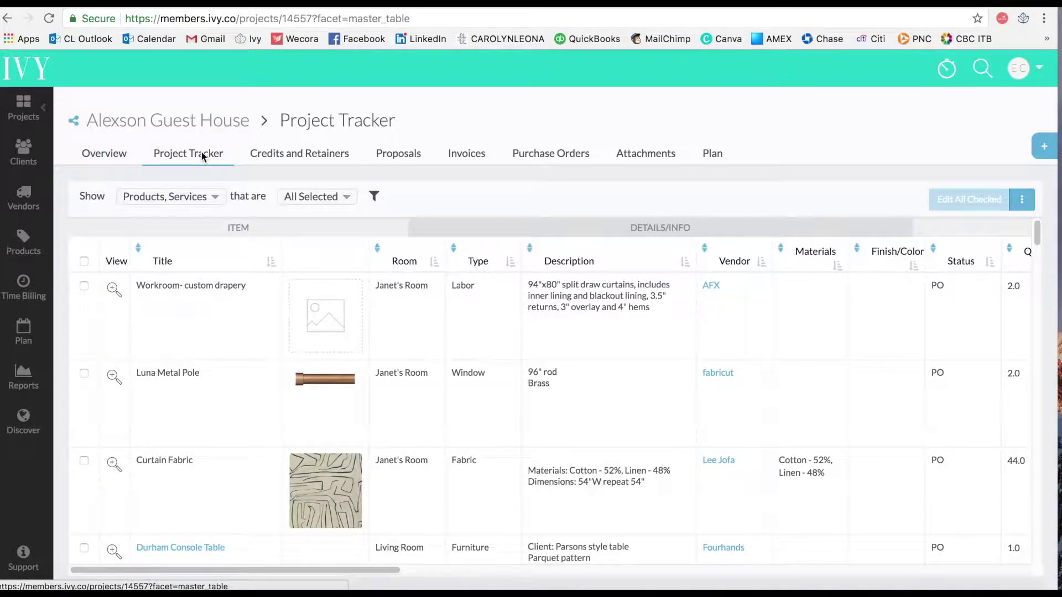
drag(1037, 235, 1037, 243)
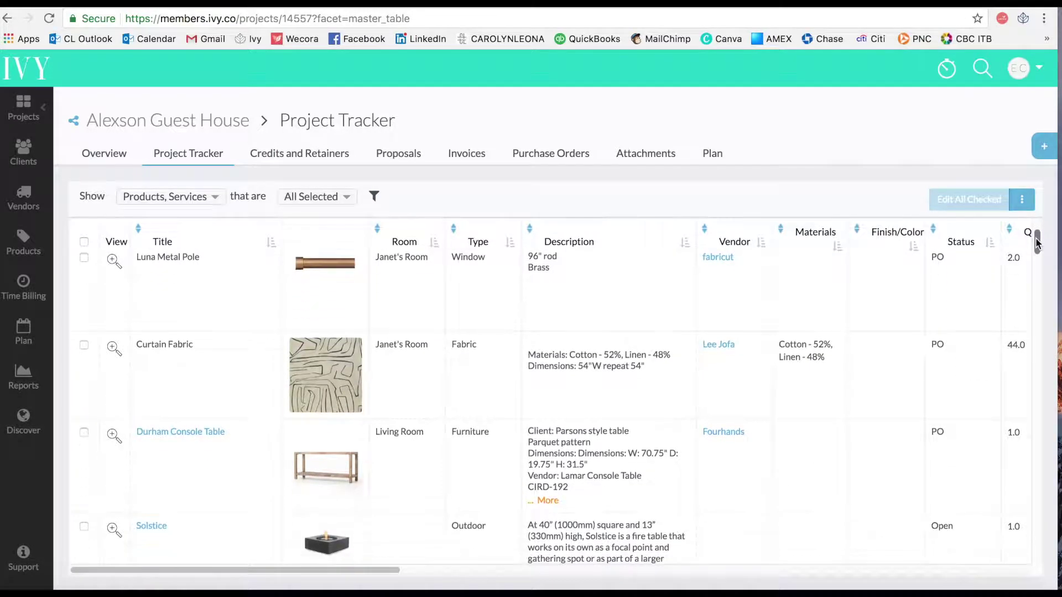
scroll(1038, 244, up, 2)
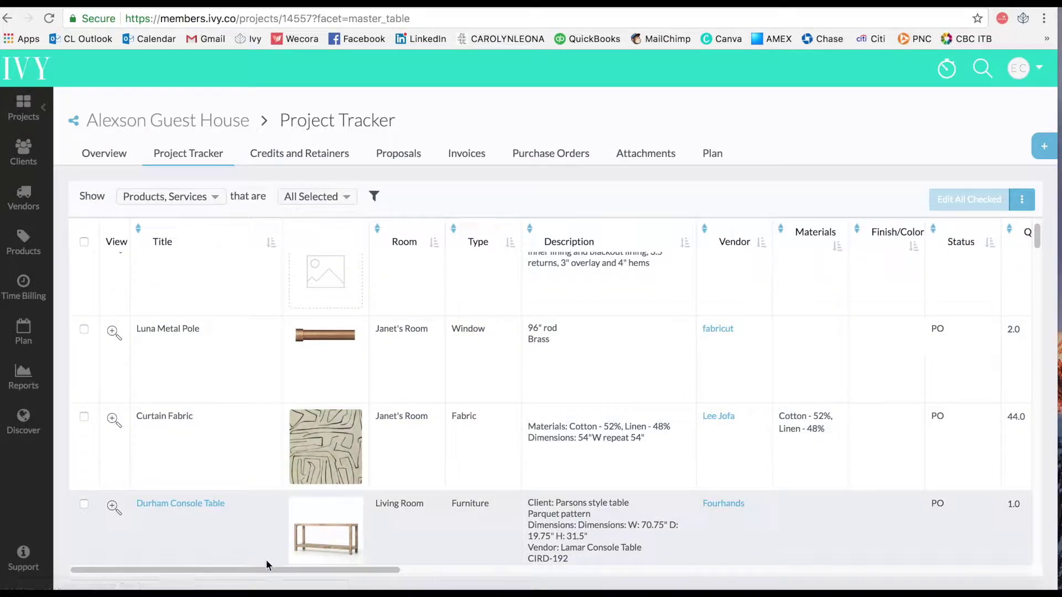
drag(265, 568, 201, 497)
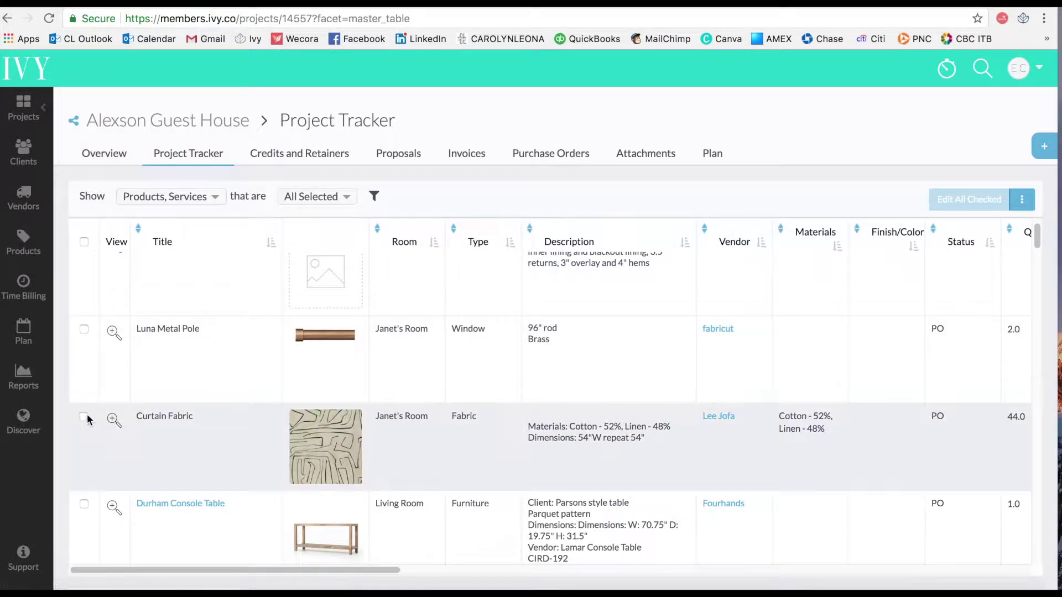
click(84, 418)
click(84, 504)
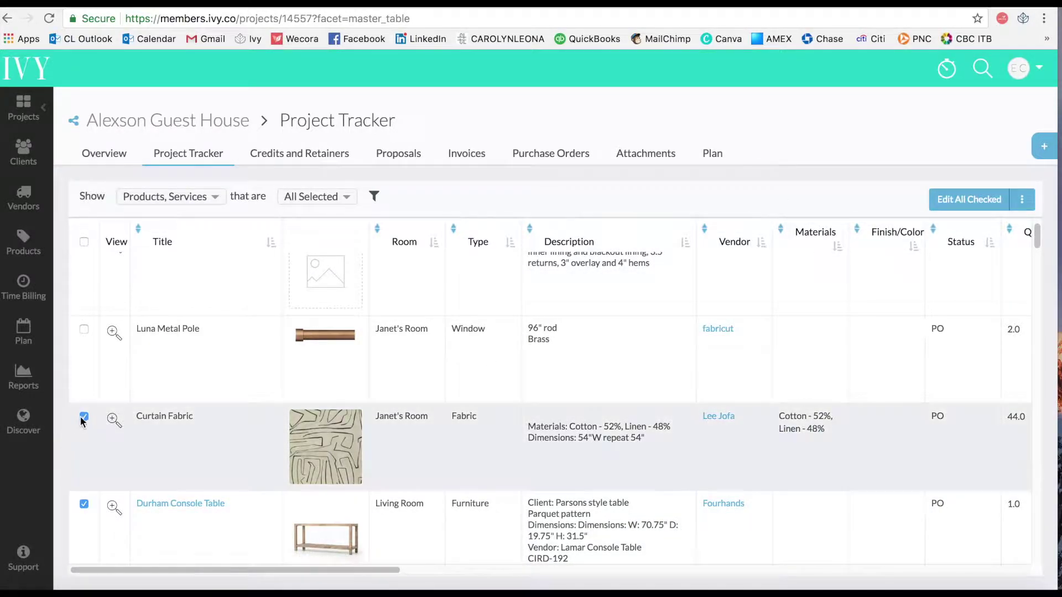
click(964, 199)
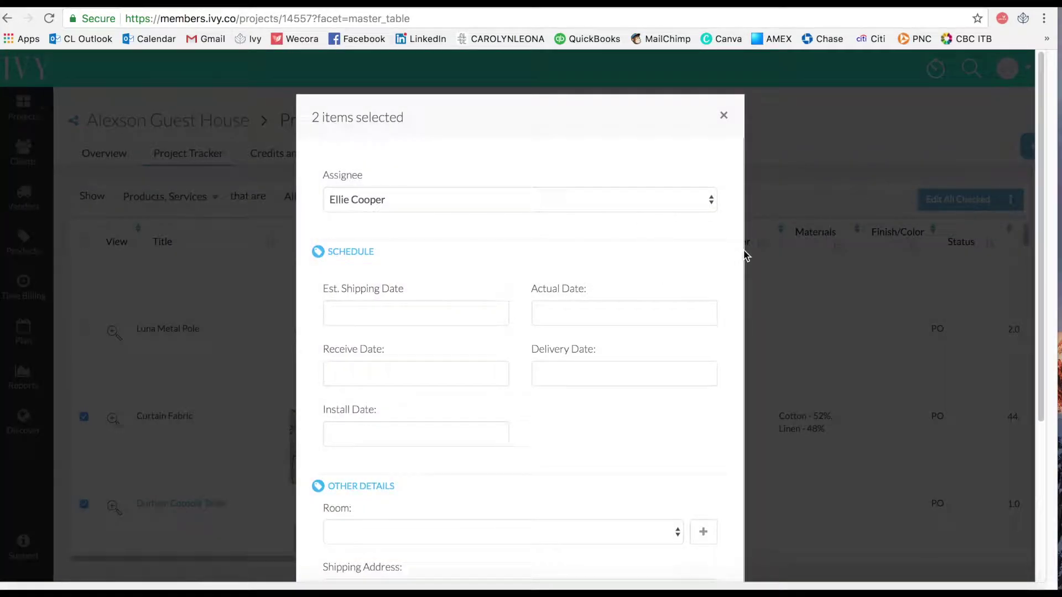
click(604, 317)
click(589, 389)
drag(1041, 241, 1000, 396)
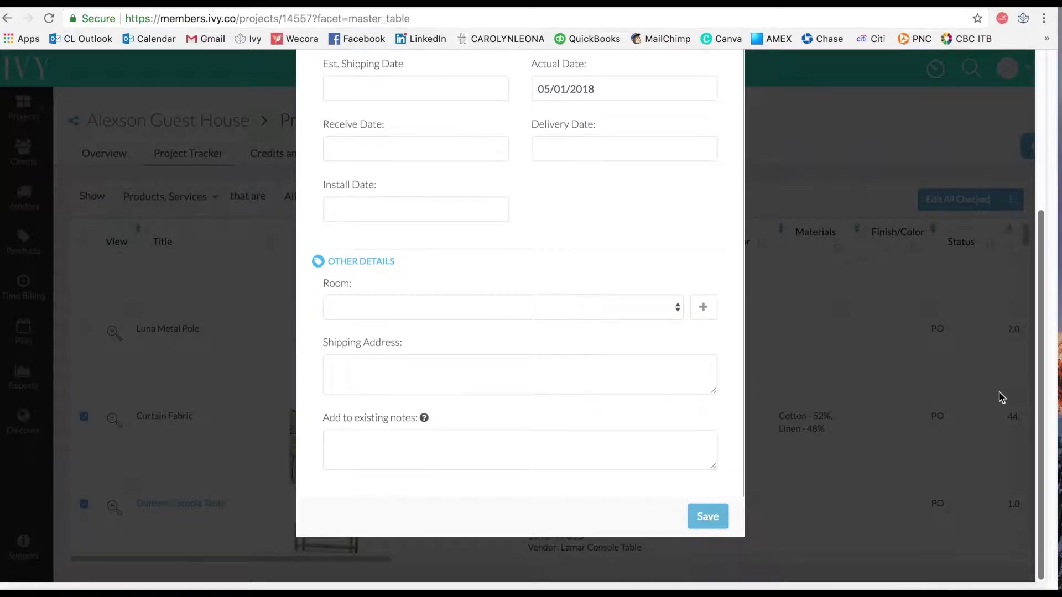
click(712, 517)
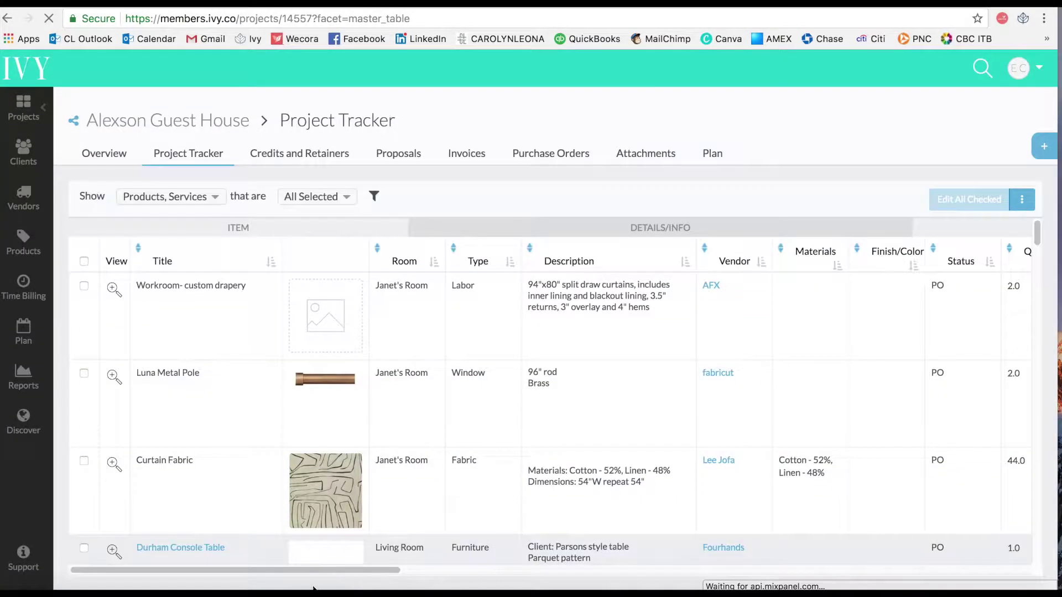
- Review the Project Tracker's purchase order, schedule and shipping columns, and view the project's Attachments page
drag(316, 572, 875, 485)
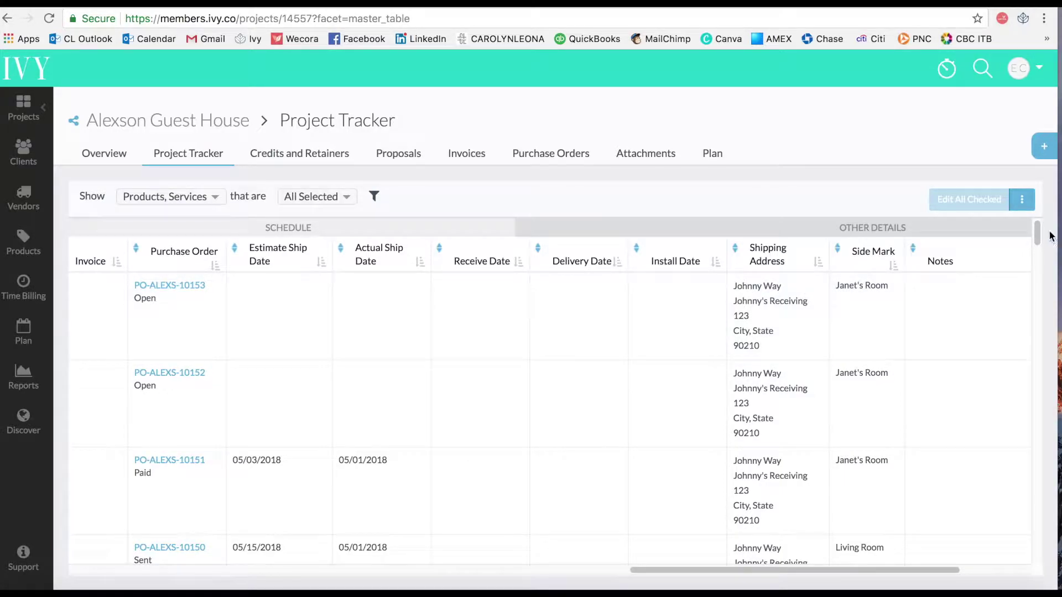
mouse_move(1038, 230)
mouse_down()
mouse_move(1036, 261)
mouse_move(1028, 226)
mouse_up()
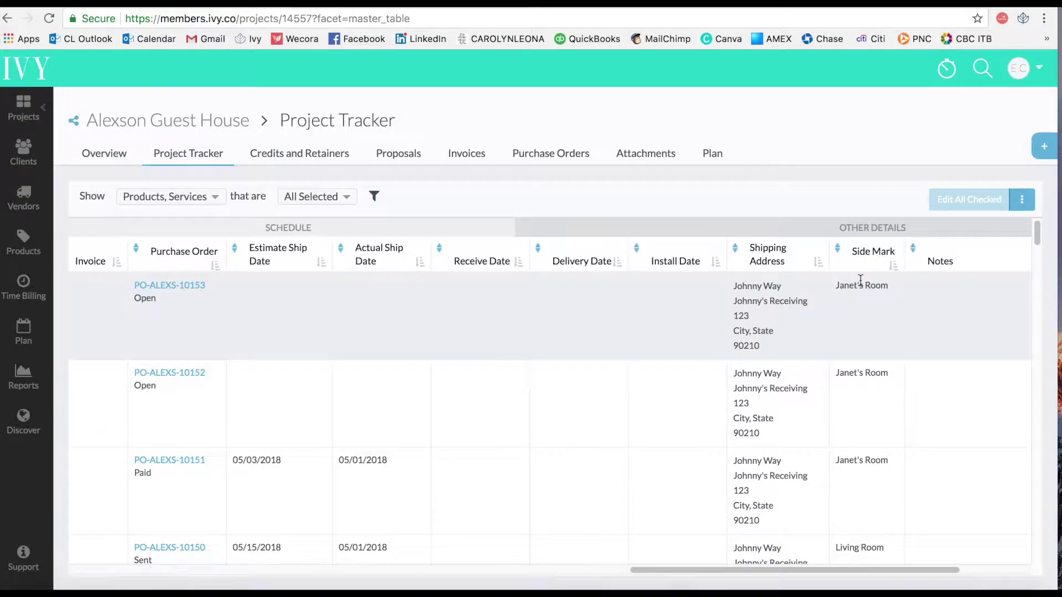
drag(657, 569, 118, 570)
scroll(116, 476, left, 2)
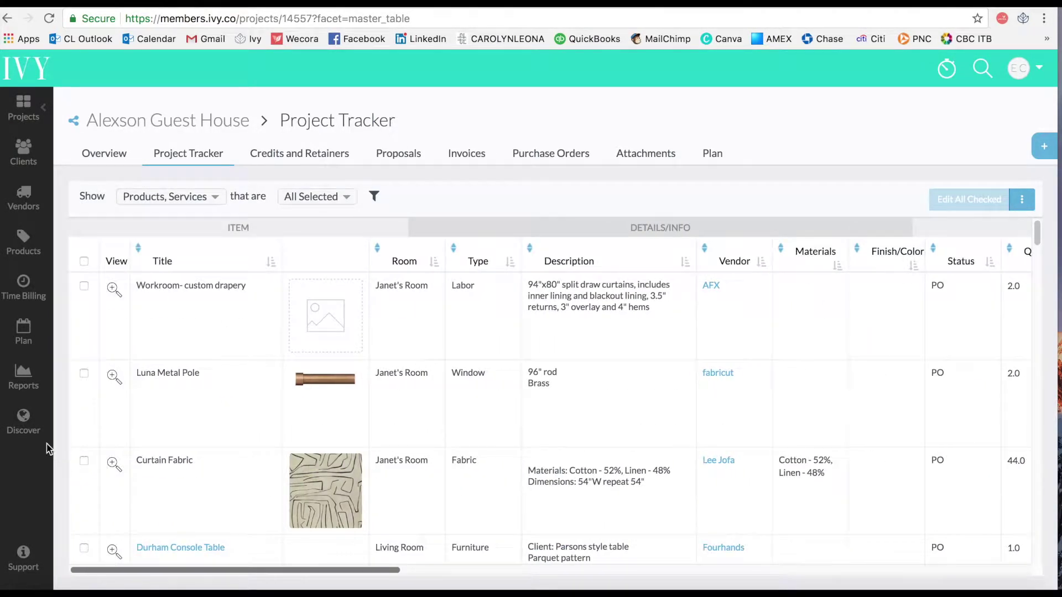
click(656, 162)
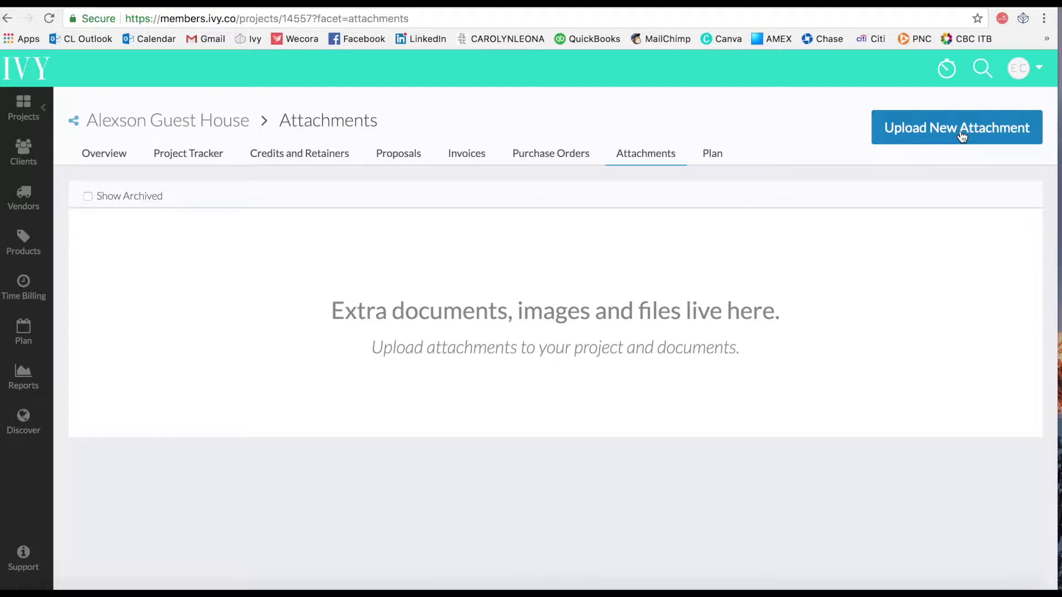
- Start a new time billing entry for Alexson Guest House with the Design Services service
click(25, 68)
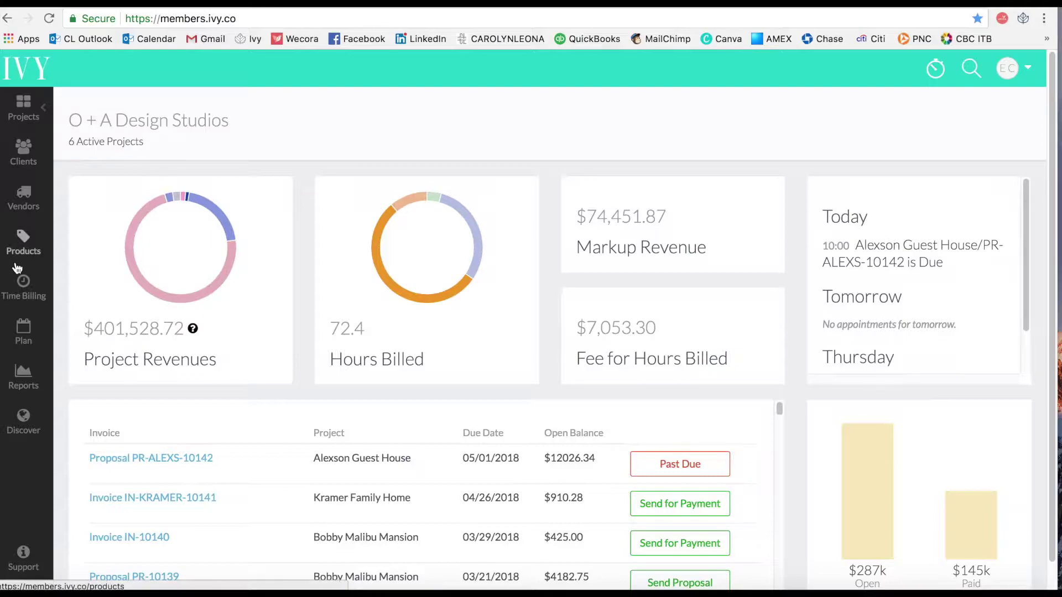
click(33, 113)
click(31, 113)
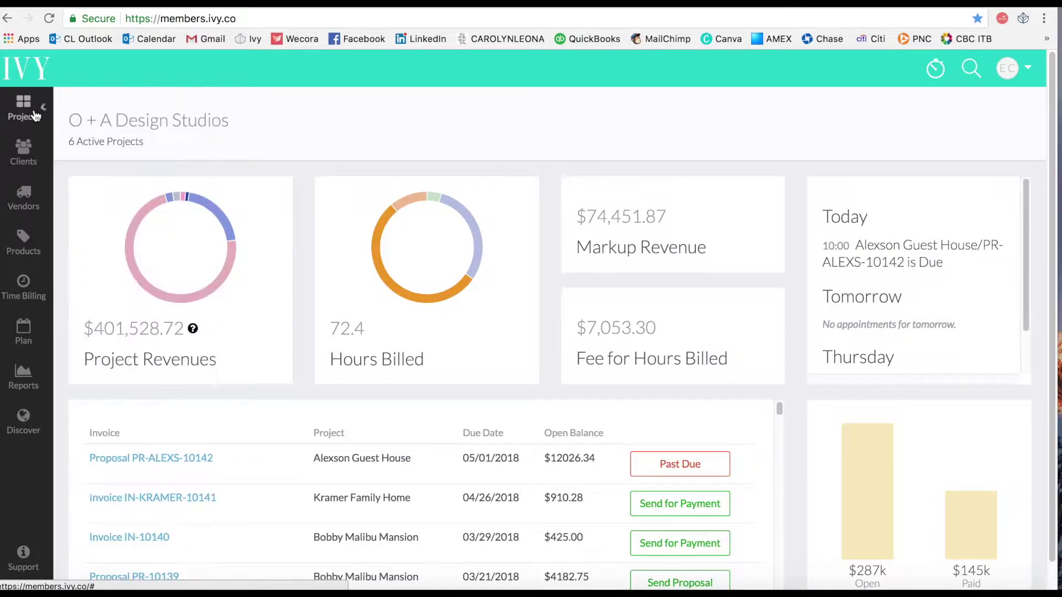
click(24, 283)
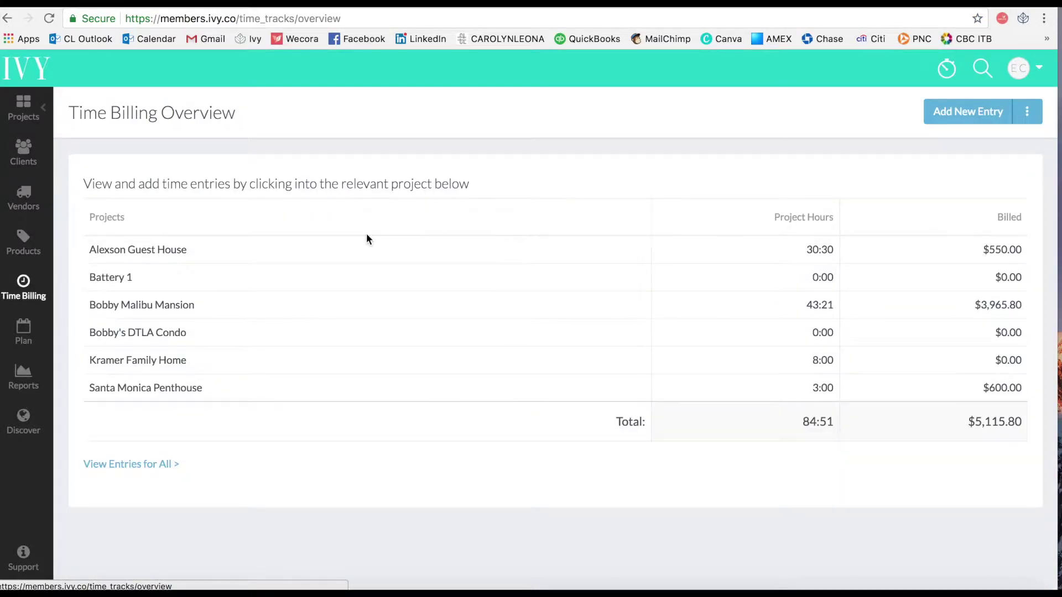
click(966, 112)
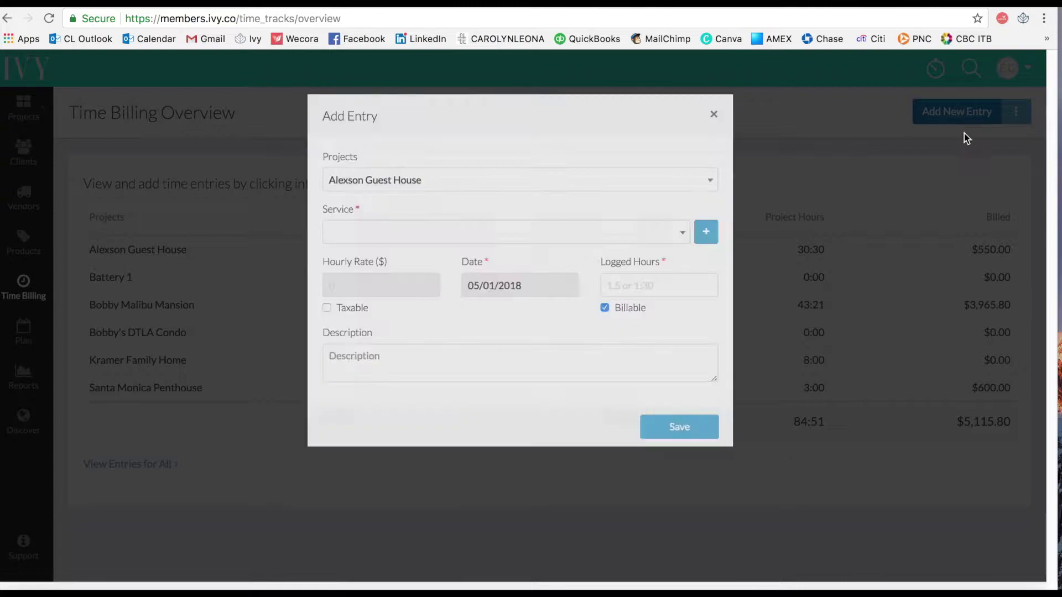
click(472, 246)
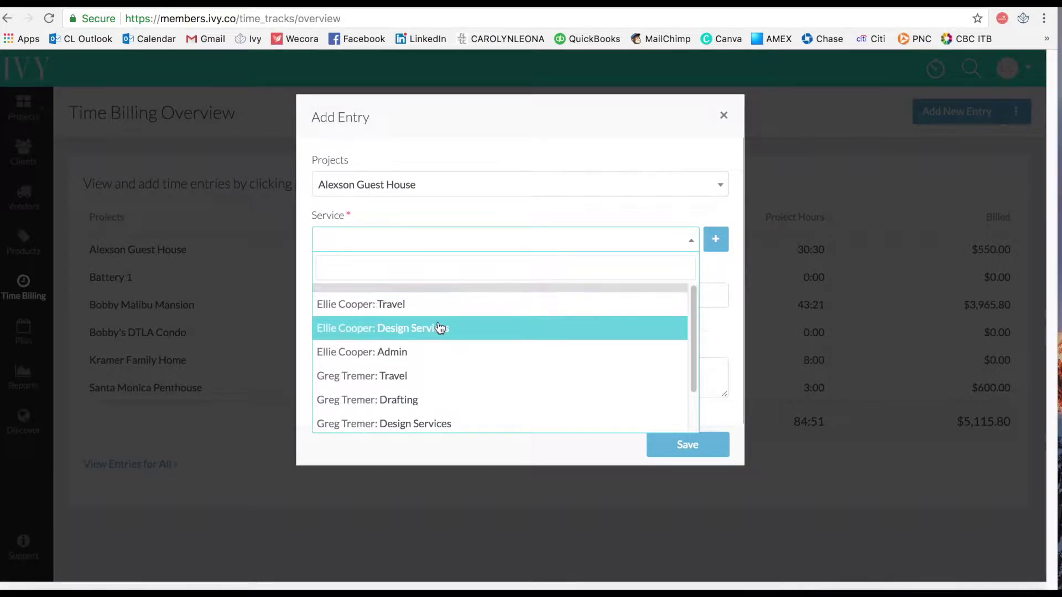
click(440, 328)
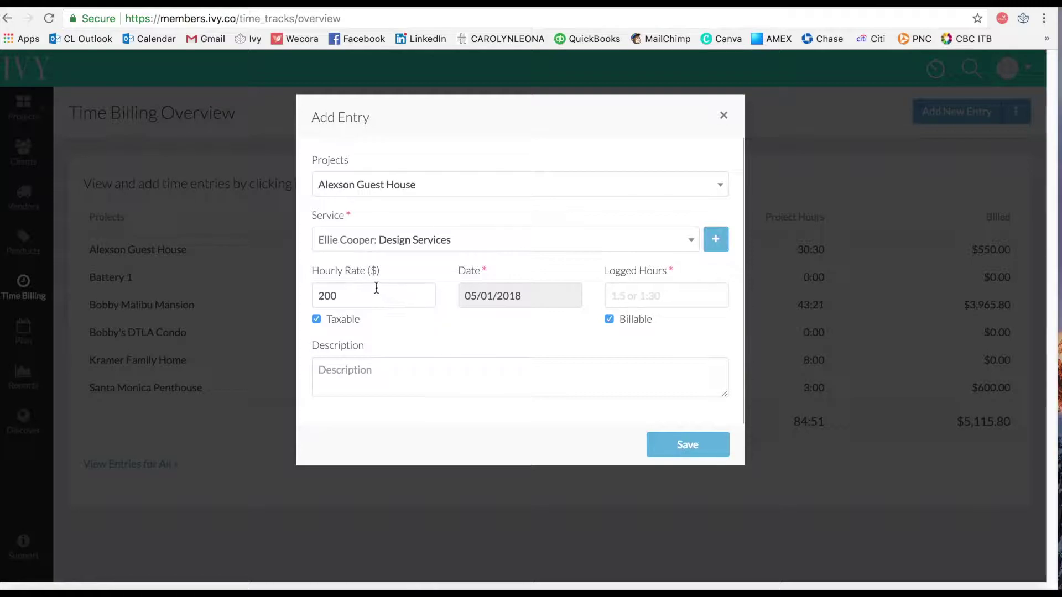
- Log 3:00 non-taxable hours on the time entry with the description "design custom window treatments for 1st floor" and save it
click(634, 291)
text(3:00)
click(315, 320)
click(459, 381)
text(desig)
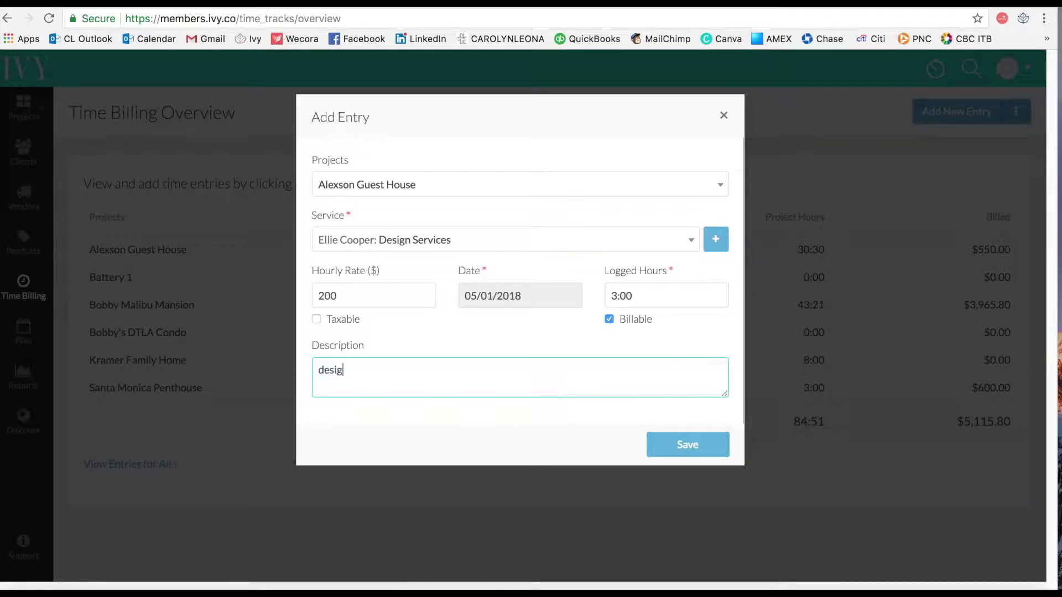
text(n custom window treatments for 1st floor)
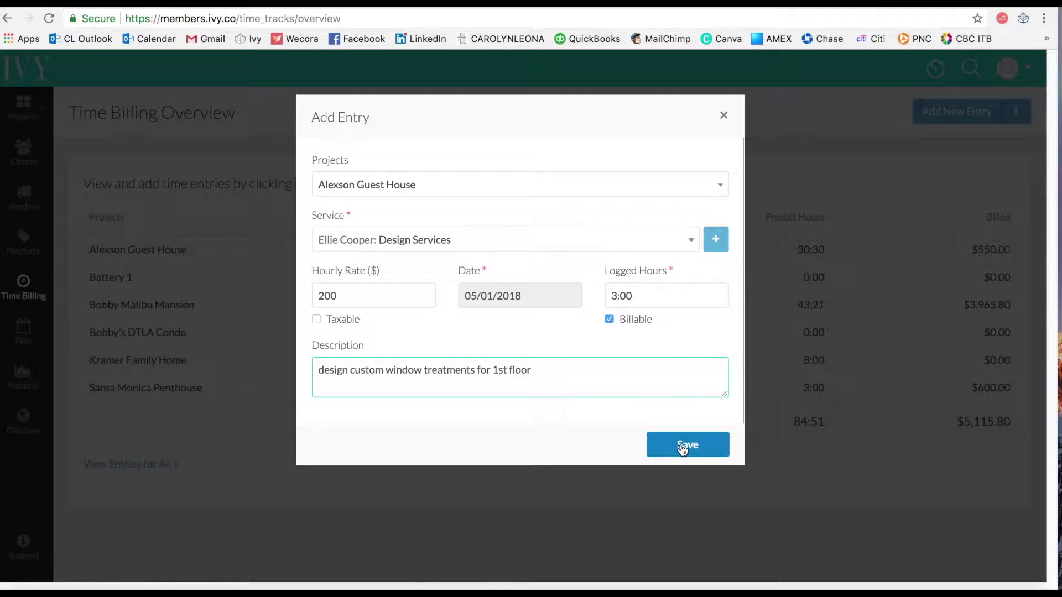
click(684, 446)
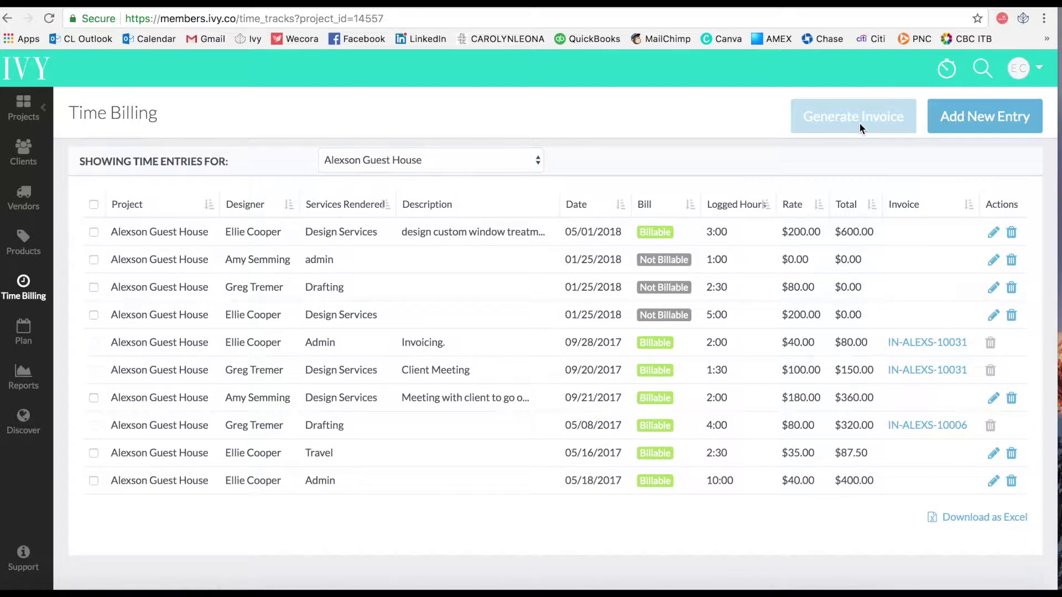
- Generate an invoice from all uninvoiced Alexson Guest House time entries and review its line items
click(95, 204)
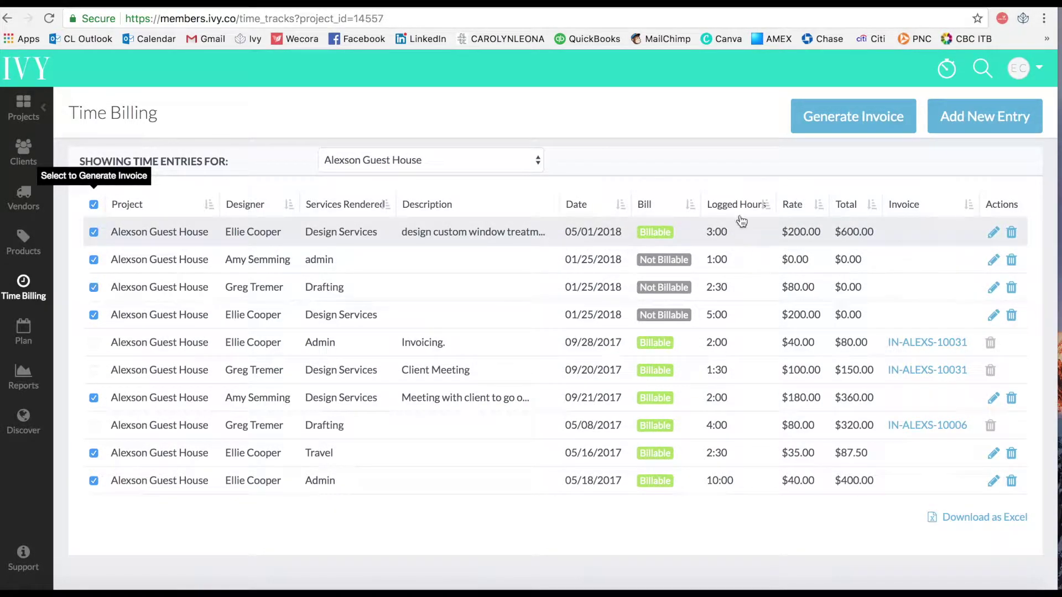
click(867, 120)
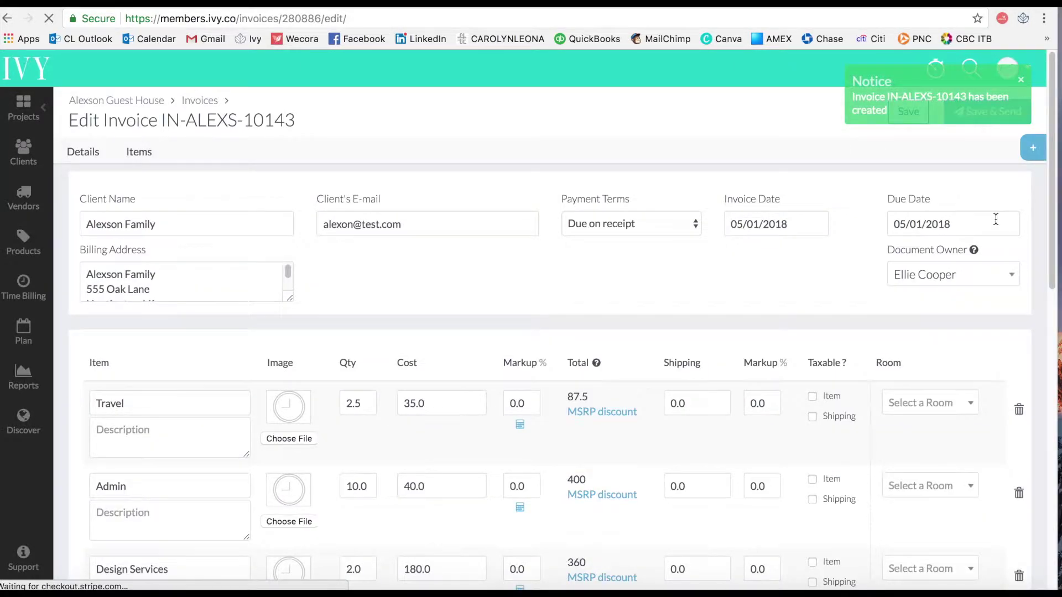
scroll(459, 389, down, 3)
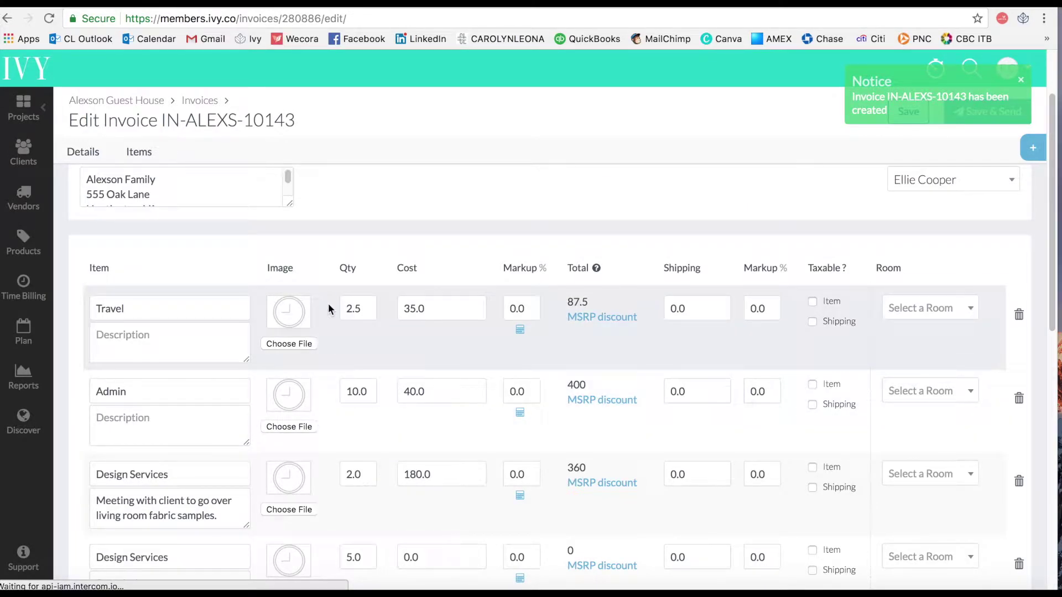
scroll(1044, 243, down, 8)
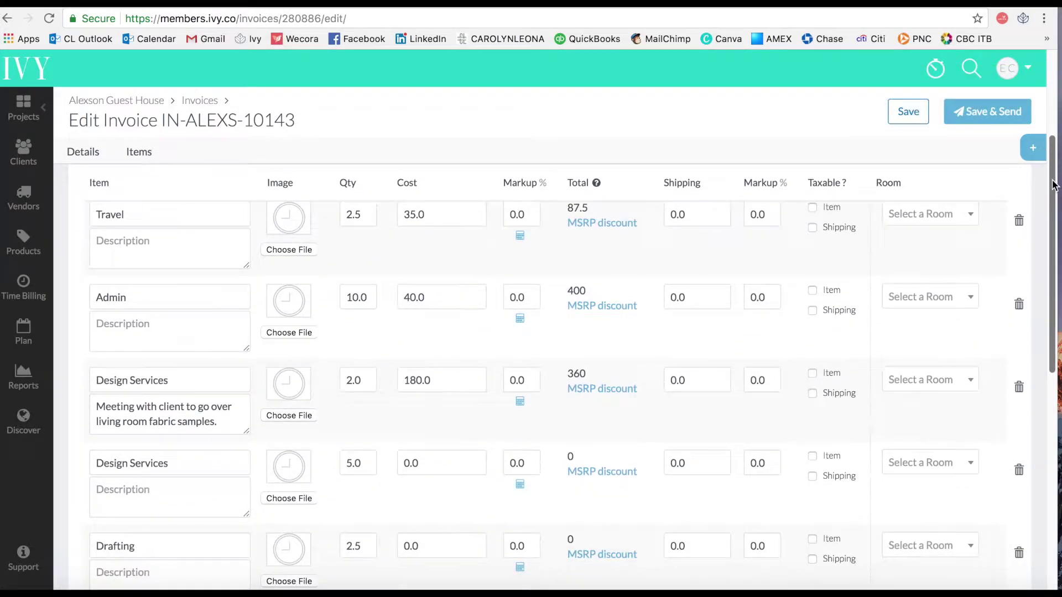
scroll(1034, 310, down, 3)
scroll(1029, 354, up, 10)
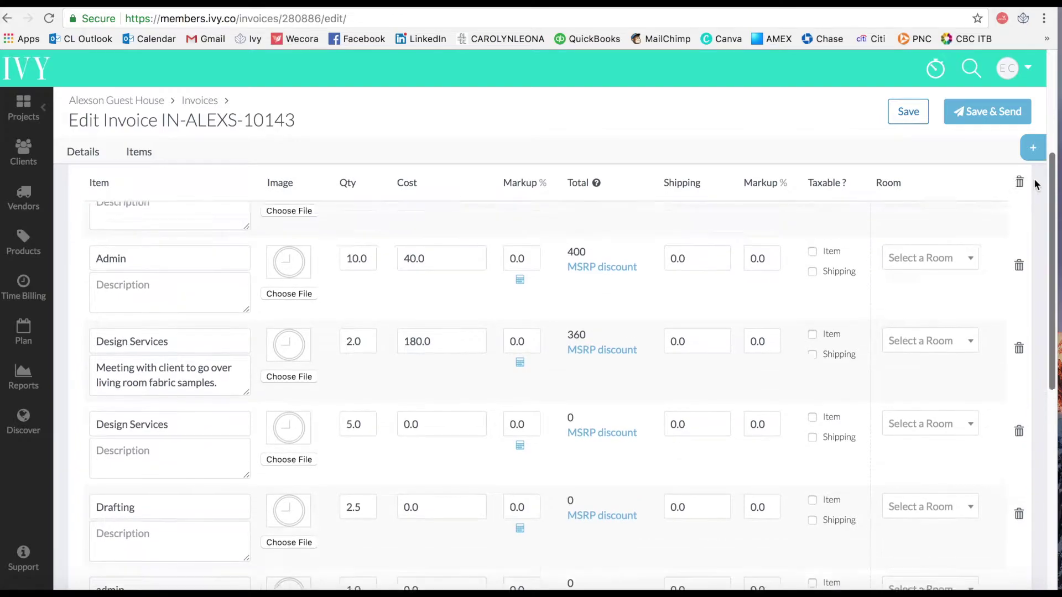
- Check the room choices for the Travel item without assigning one, and save the invoice
click(962, 243)
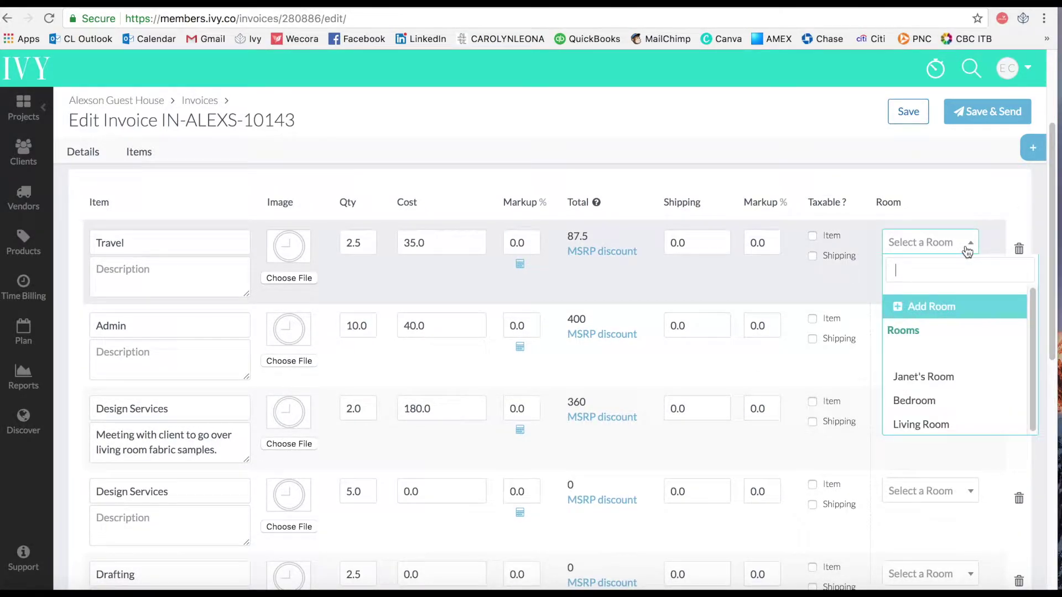
click(964, 169)
drag(1050, 165, 990, 180)
click(891, 111)
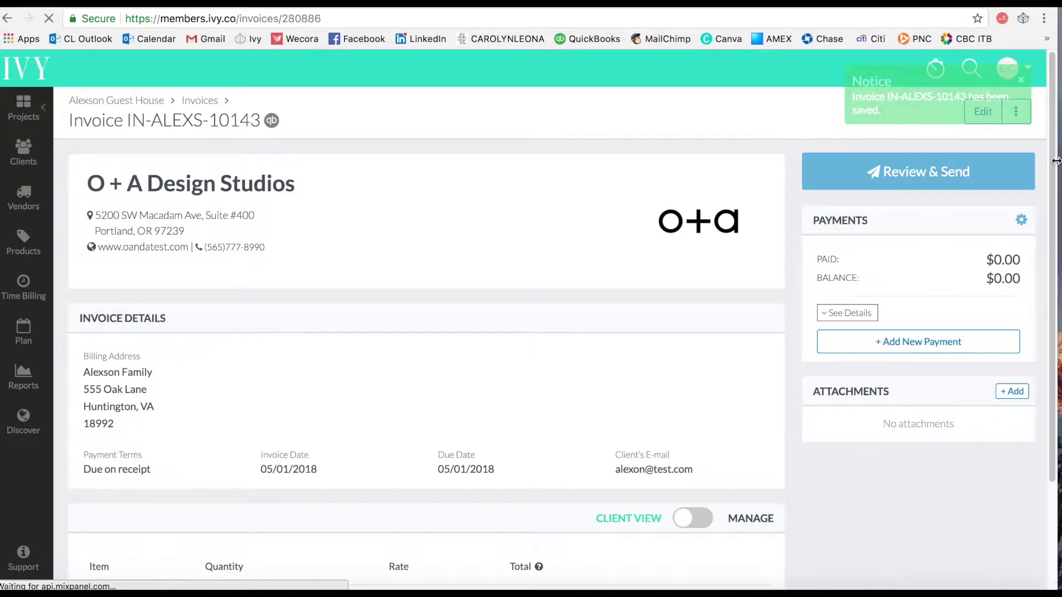
mouse_move(1050, 130)
mouse_down()
mouse_move(1049, 193)
mouse_move(1011, 324)
mouse_move(981, 368)
mouse_move(1052, 133)
mouse_up()
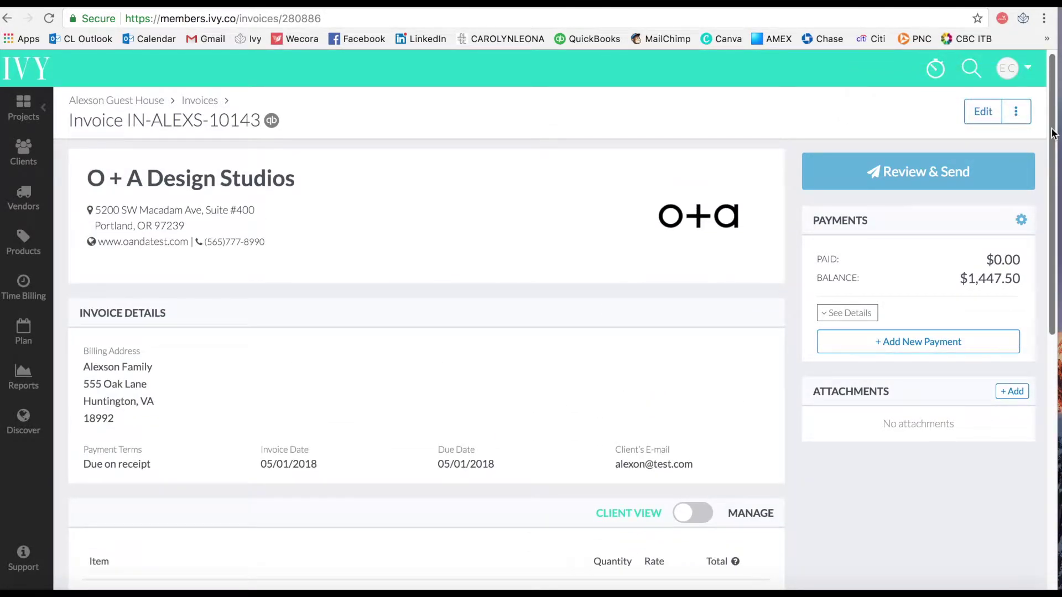
- Send the invoice to the client for payment with the Credit Card and Bank Transfer payment options enabled
click(920, 179)
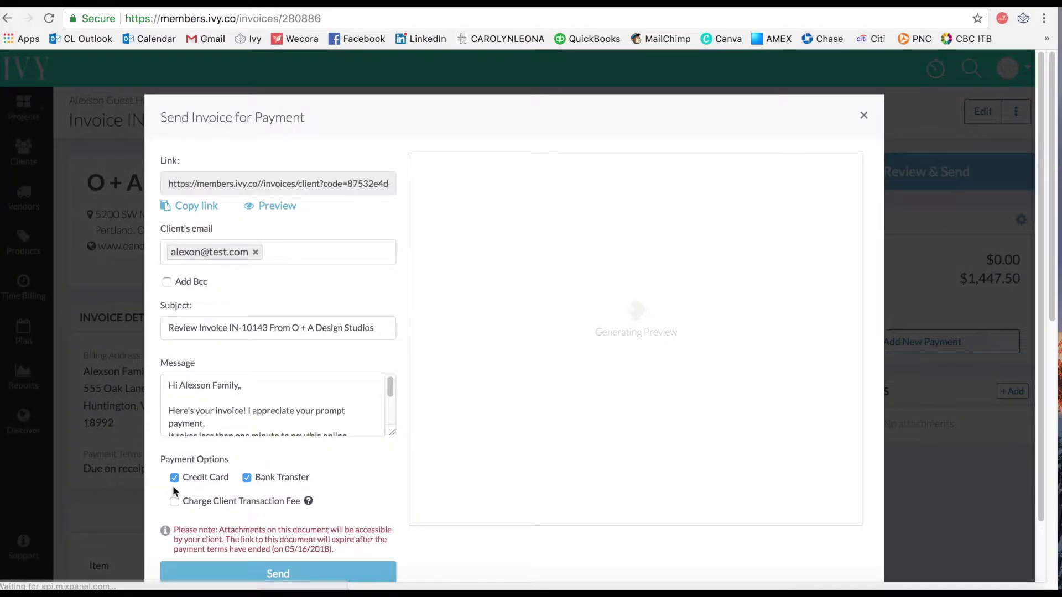
click(174, 479)
click(246, 478)
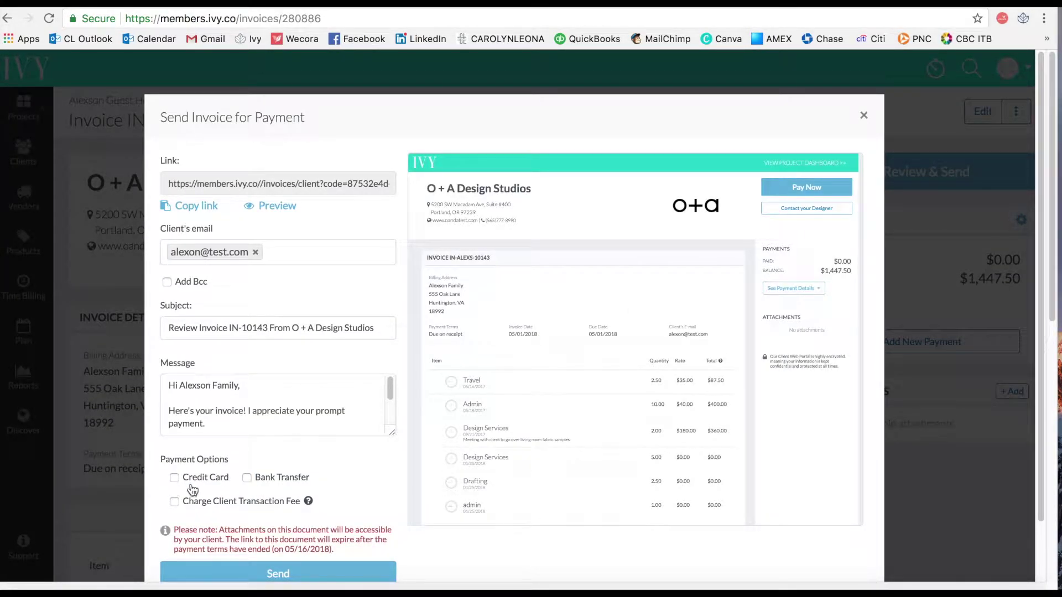
click(174, 478)
click(246, 478)
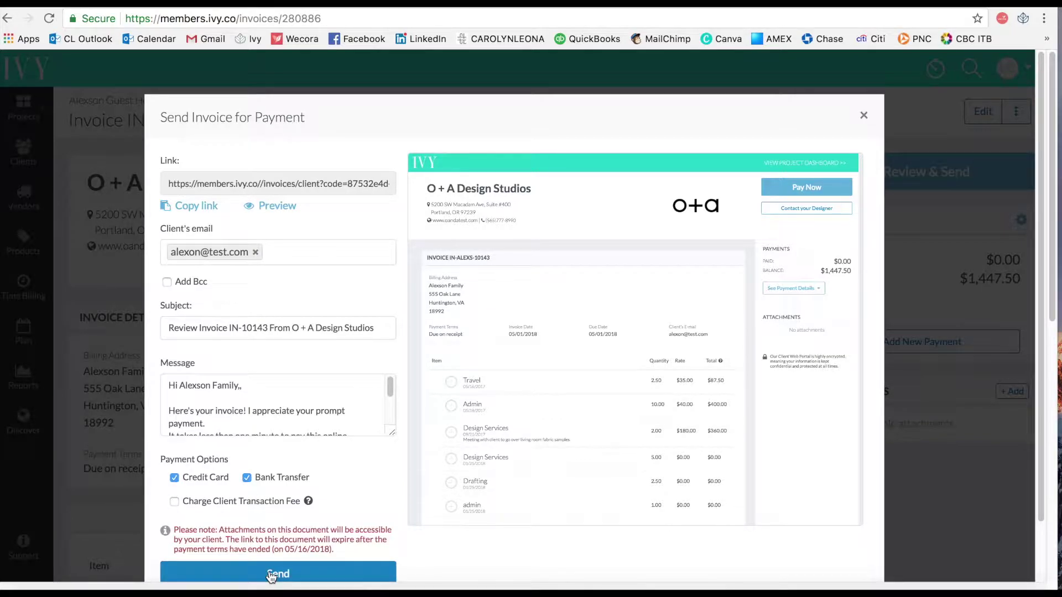
click(270, 574)
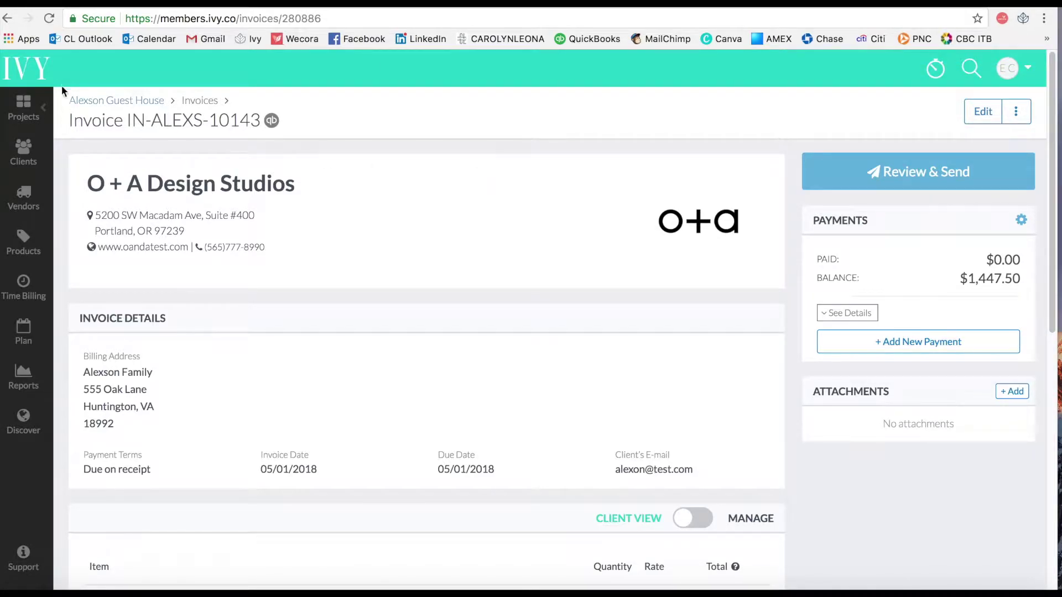
- View the company dashboard, the product library and the purchase orders of the Bobby Malibu Mansion project
click(26, 67)
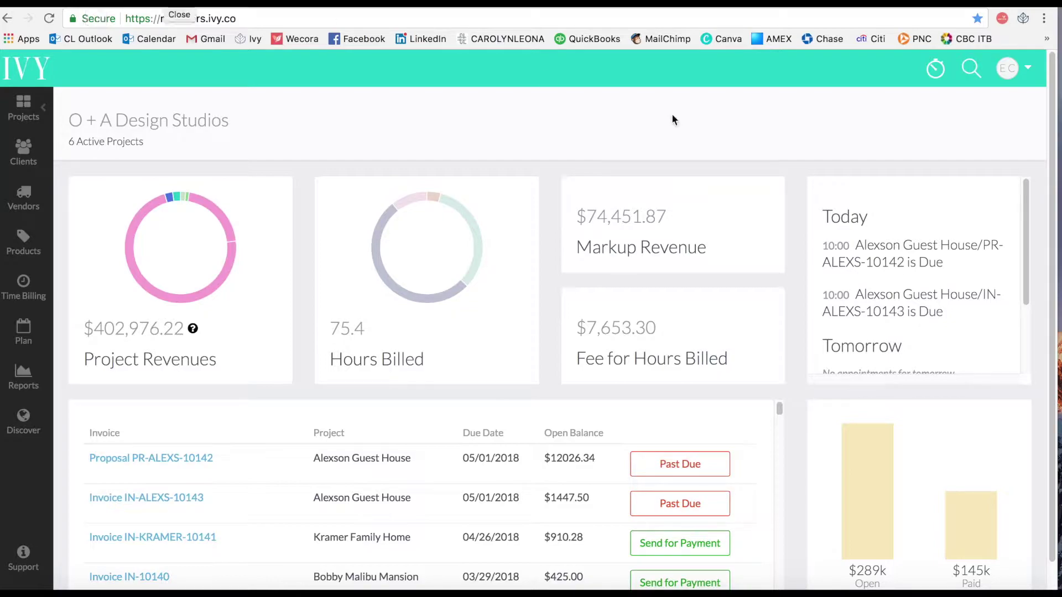
click(23, 244)
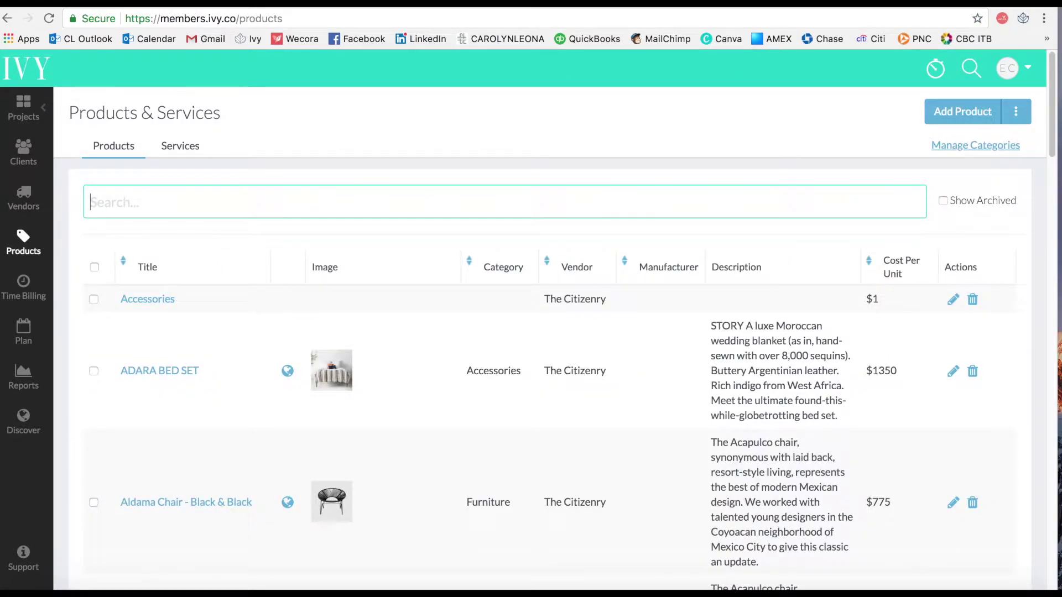
click(106, 6)
click(27, 108)
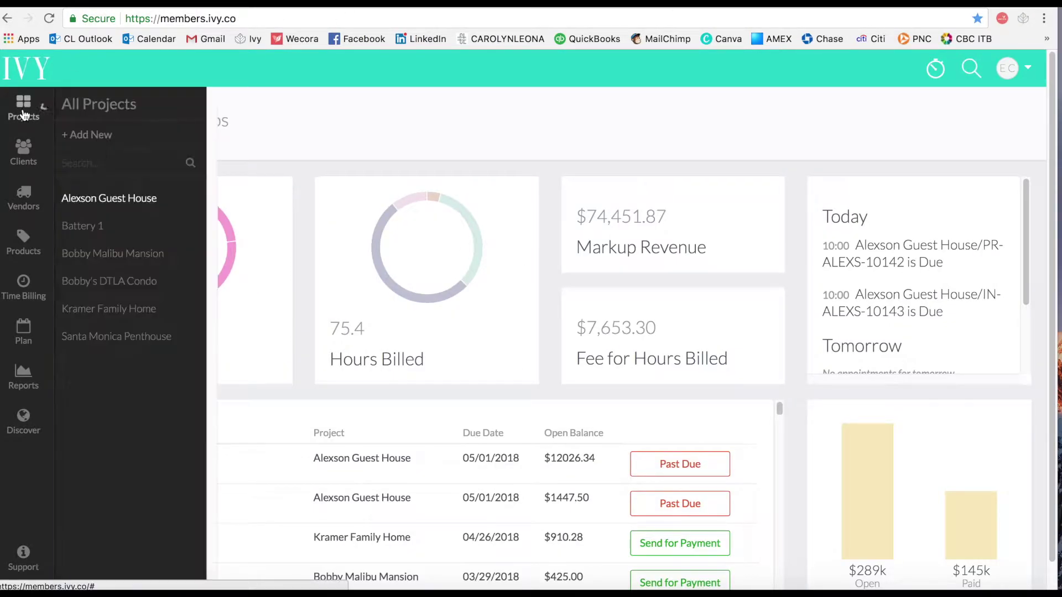
click(100, 254)
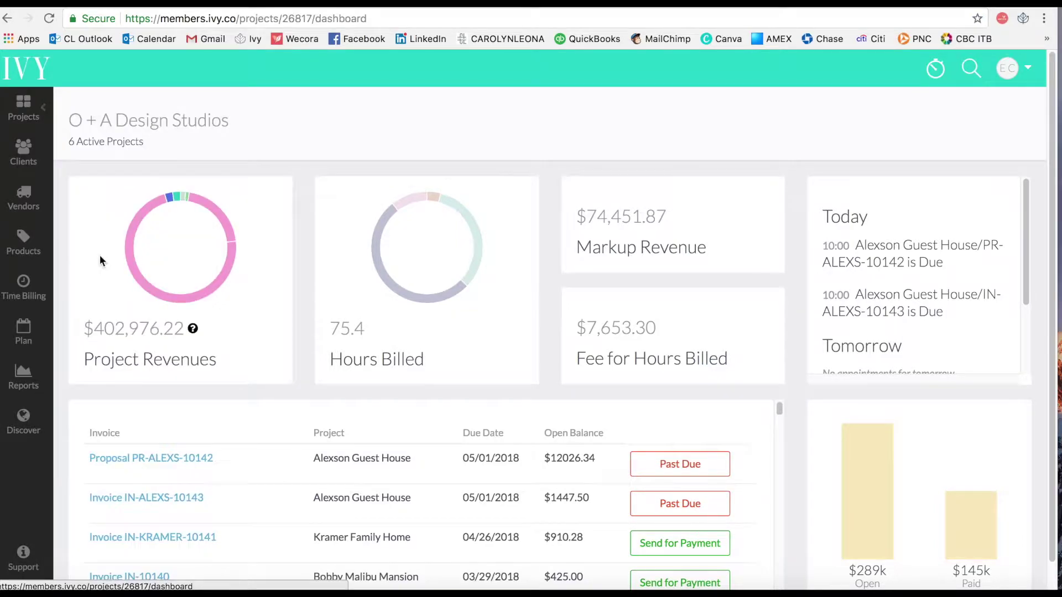
click(544, 153)
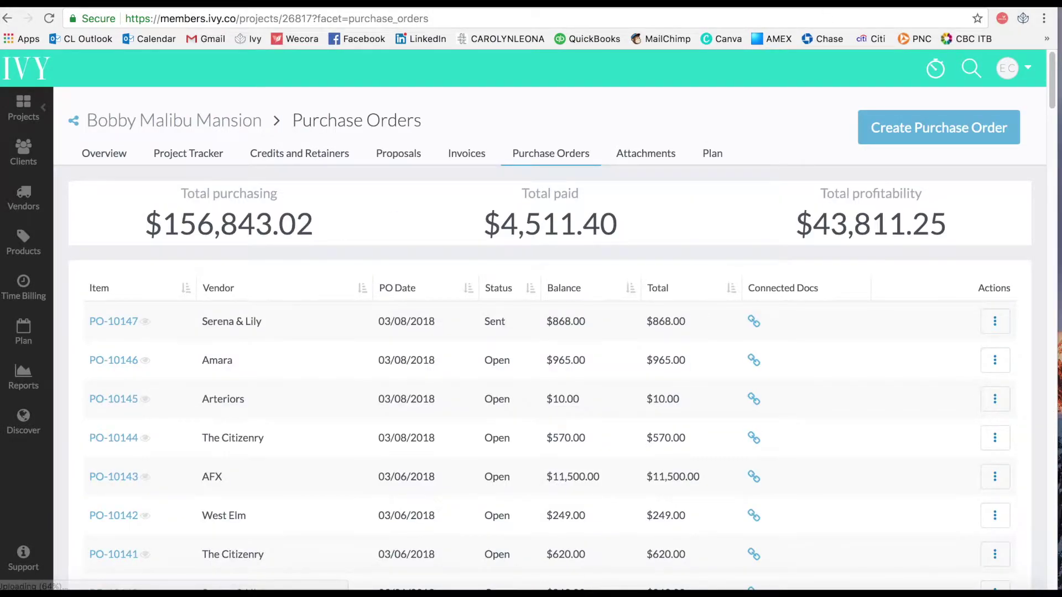
click(23, 241)
- Open the Cole and Sons vendor record for editing and review its contact and account fields
click(19, 197)
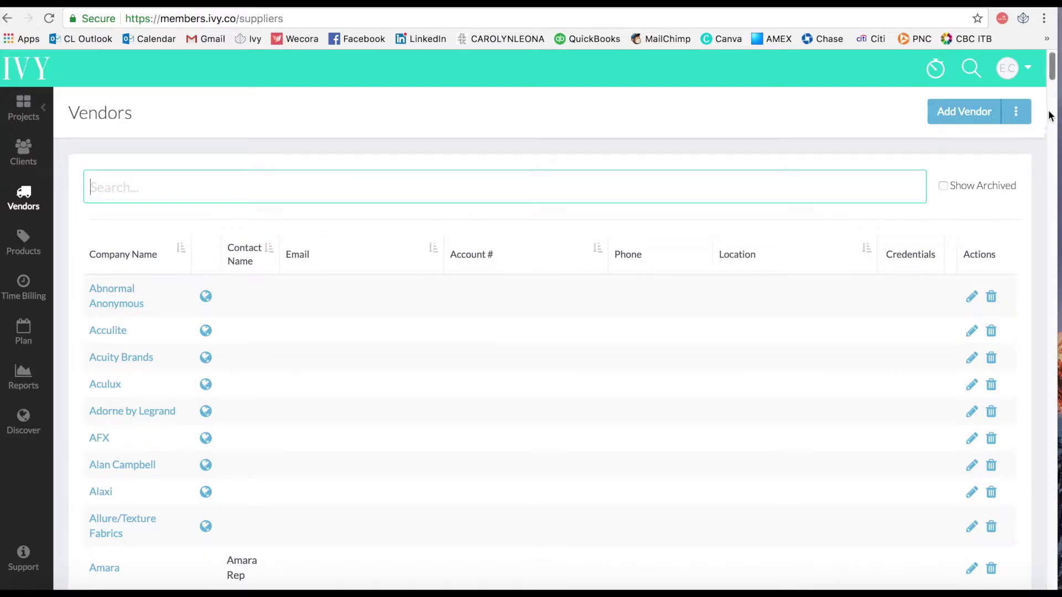
mouse_move(1051, 69)
mouse_down()
mouse_move(1054, 97)
mouse_move(1053, 66)
mouse_up()
scroll(166, 299, down, 20)
click(91, 292)
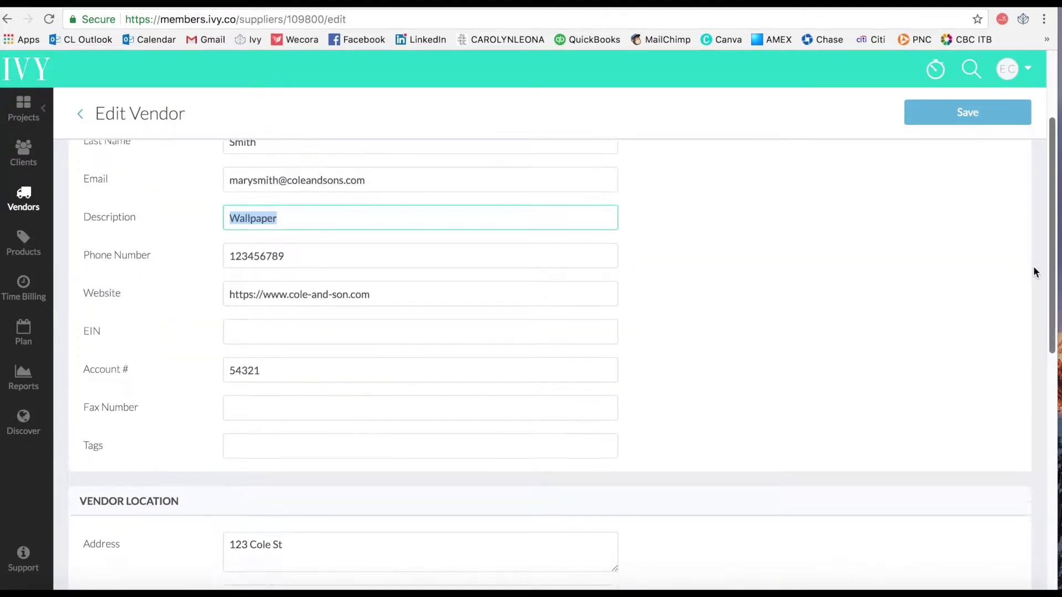
scroll(1033, 266, up, 2)
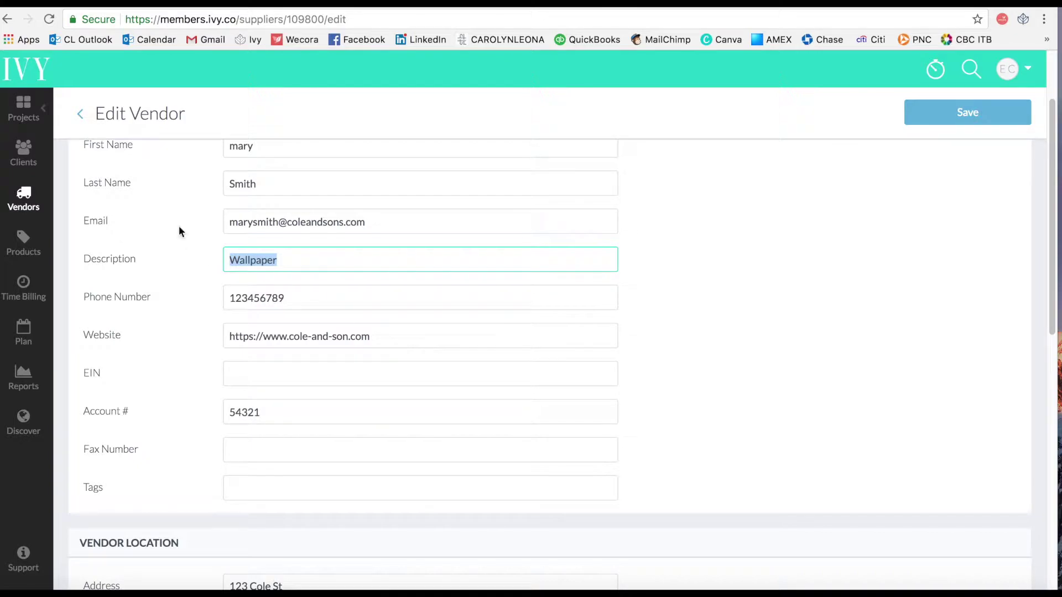
- Add the tags "wallpaper" and "fabric" to the Cole and Sons vendor and save the record
click(270, 487)
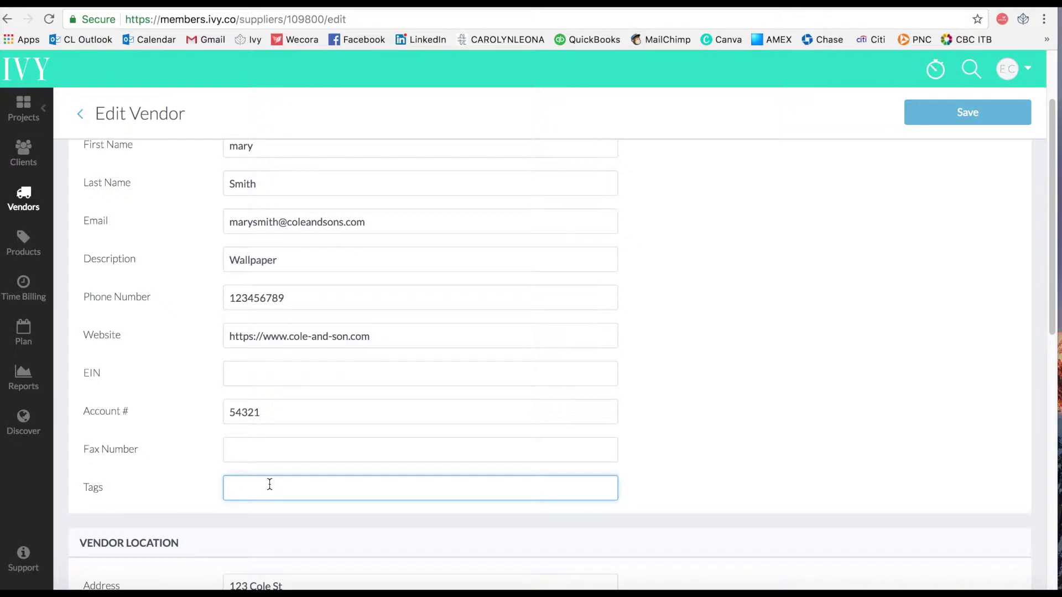
text(wallpaper)
key(Return)
text(fabric)
key(Return)
click(951, 121)
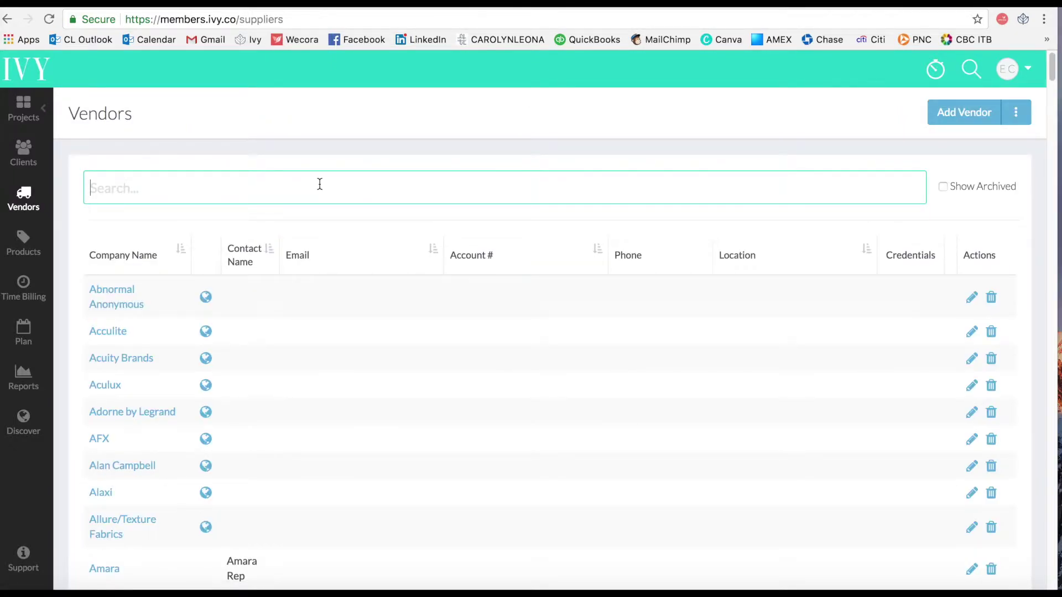
- Search the vendor list for "wallpaper" and look through the matching vendors
text(wallpaper)
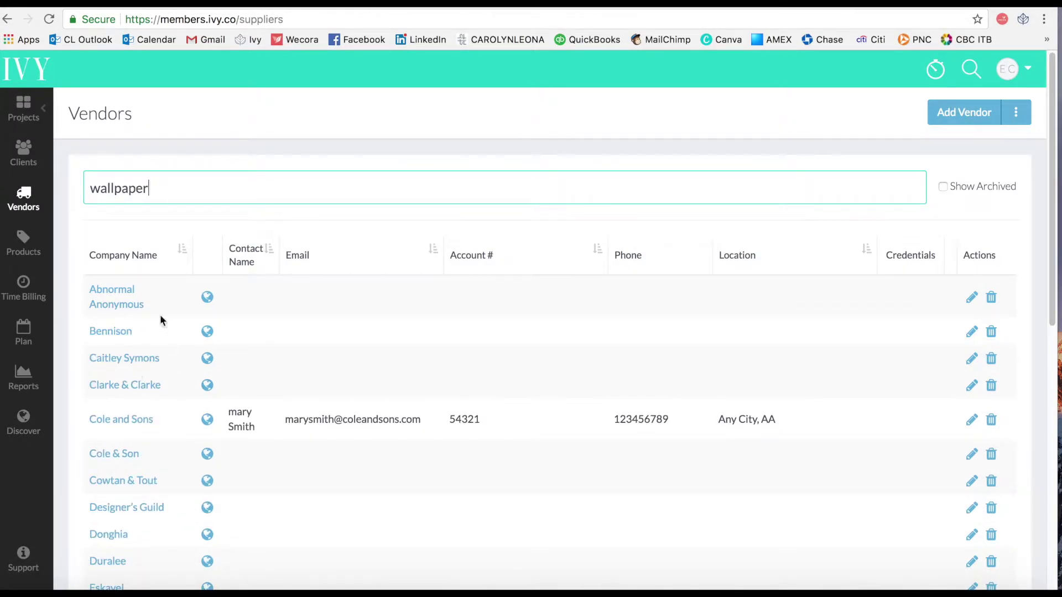
drag(1048, 160, 1041, 333)
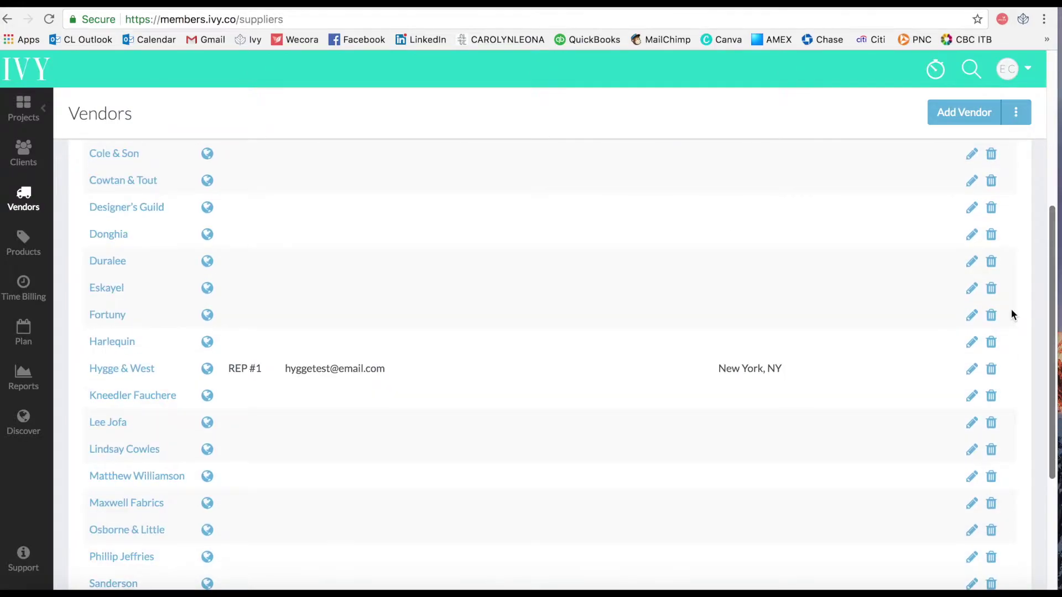
drag(1053, 279, 1035, 168)
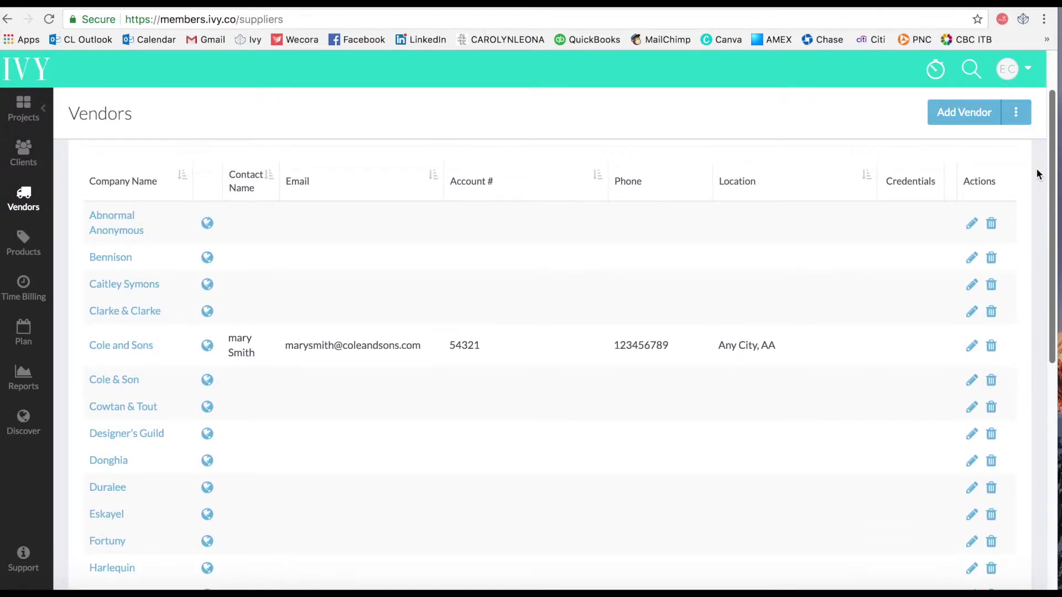
drag(1036, 168, 1031, 198)
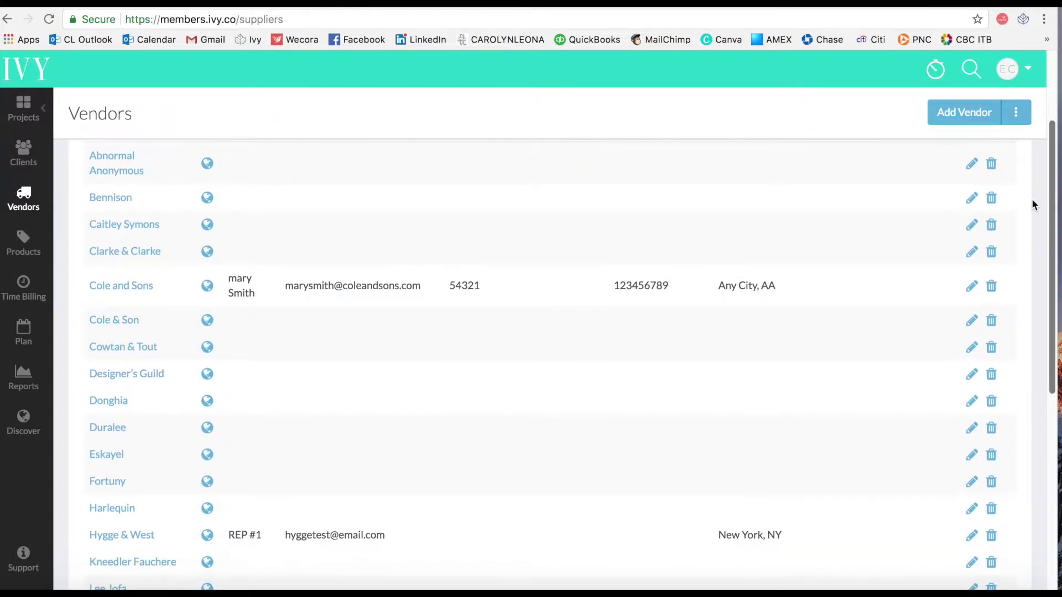
scroll(1014, 216, down, 2)
scroll(497, 166, up, 4)
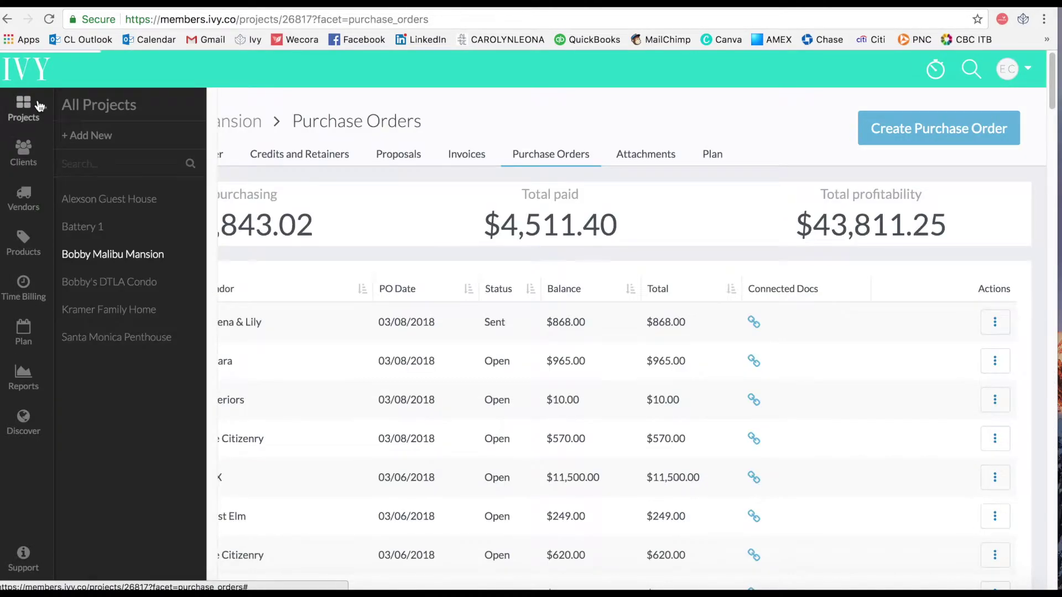
- In the Alexson Guest House purchase orders, mark the Fourhands purchase order as closed and check its status
click(103, 214)
click(548, 151)
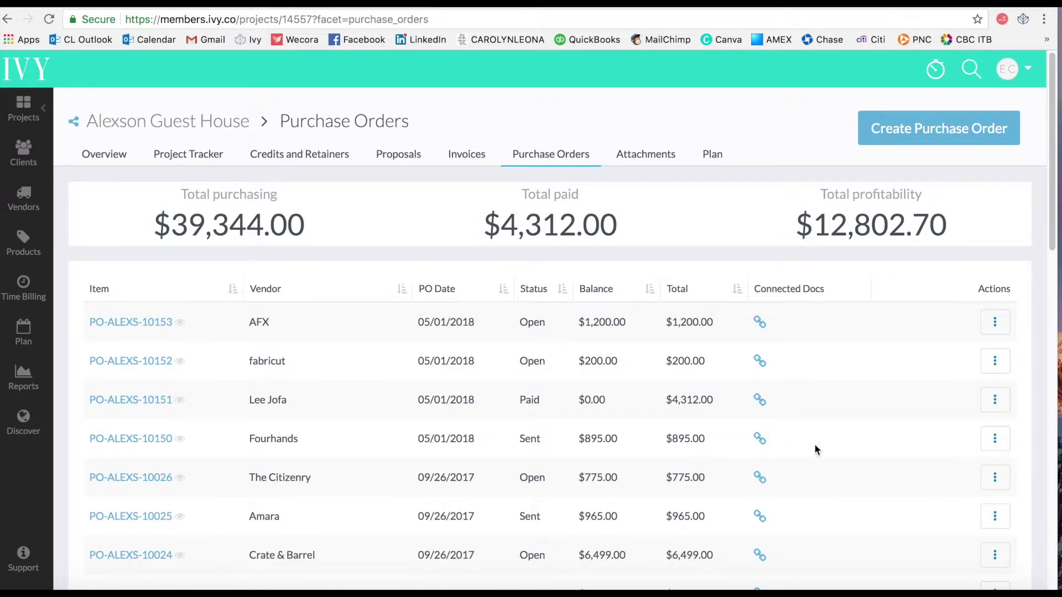
scroll(1017, 342, down, 2)
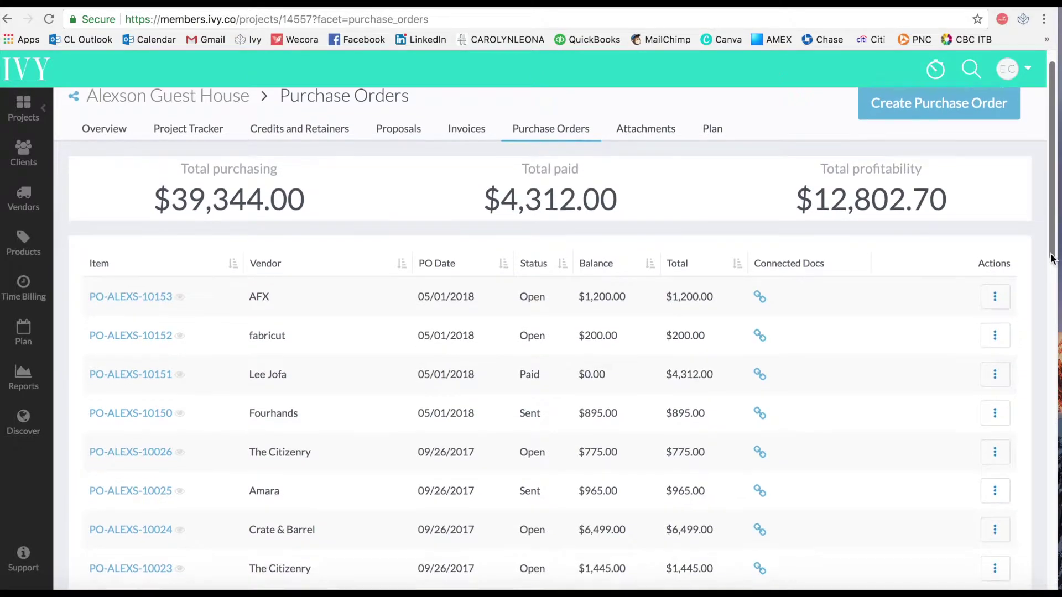
click(999, 391)
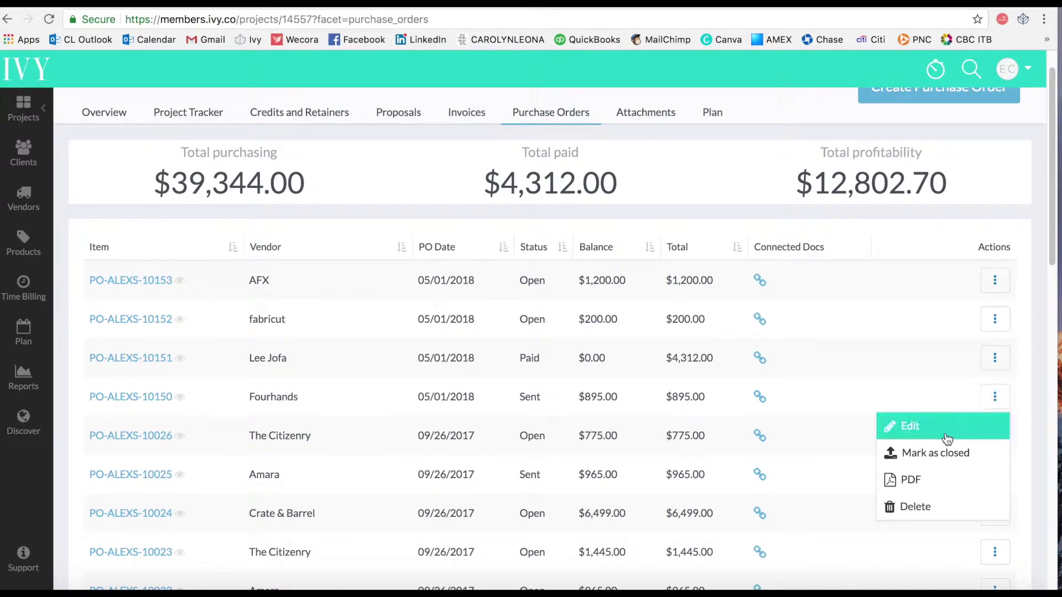
click(937, 453)
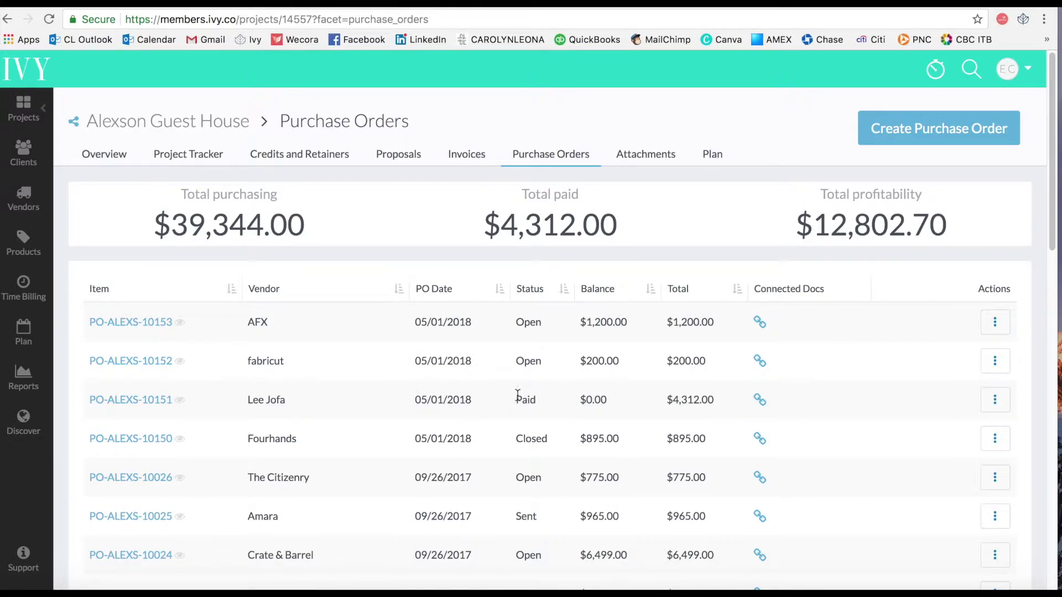
drag(516, 435, 543, 436)
- View the Alexson Guest House Project Tracker and the studio's vendor list
click(211, 157)
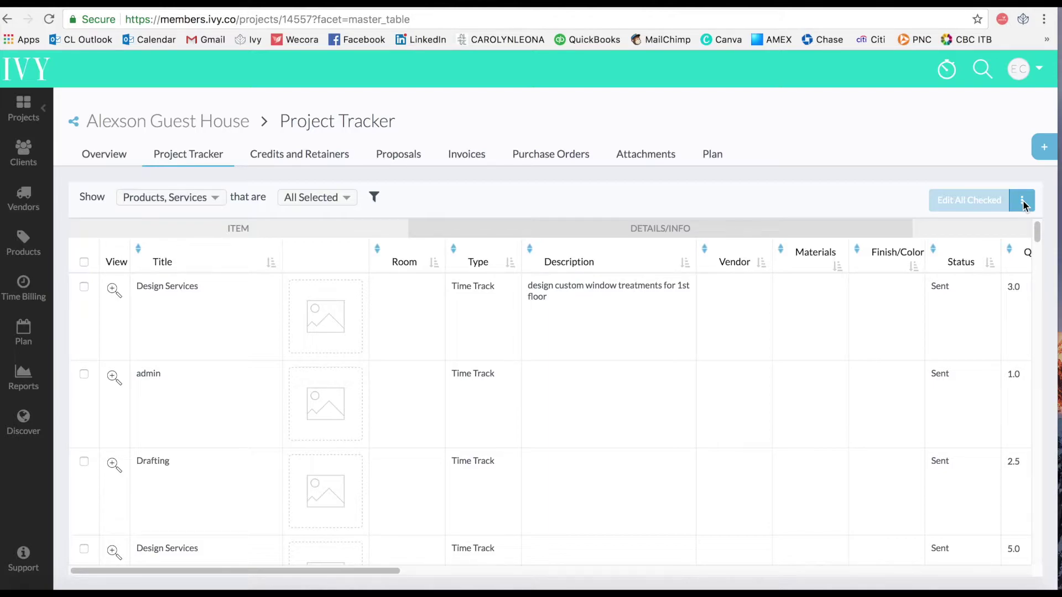
click(26, 68)
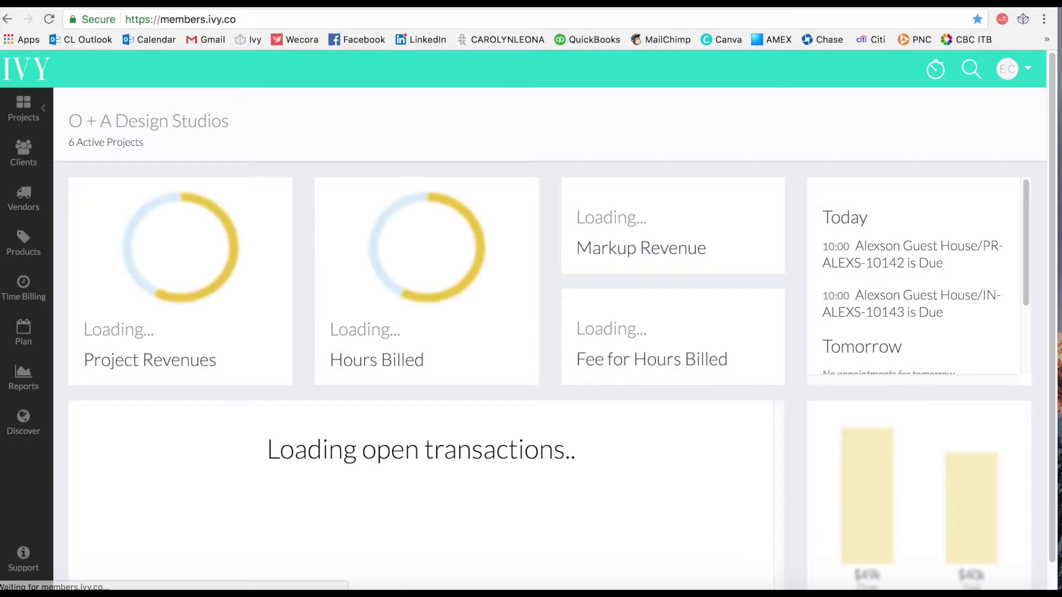
click(23, 199)
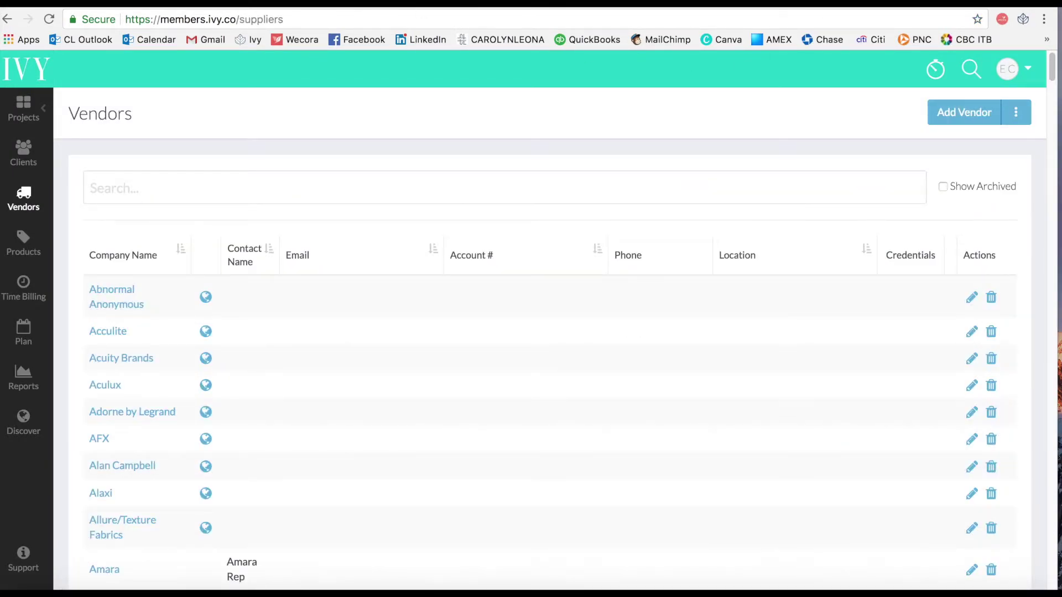
- Return to the studio dashboard and inspect the project segments of the Project Revenues and Hours Billed charts
click(249, 39)
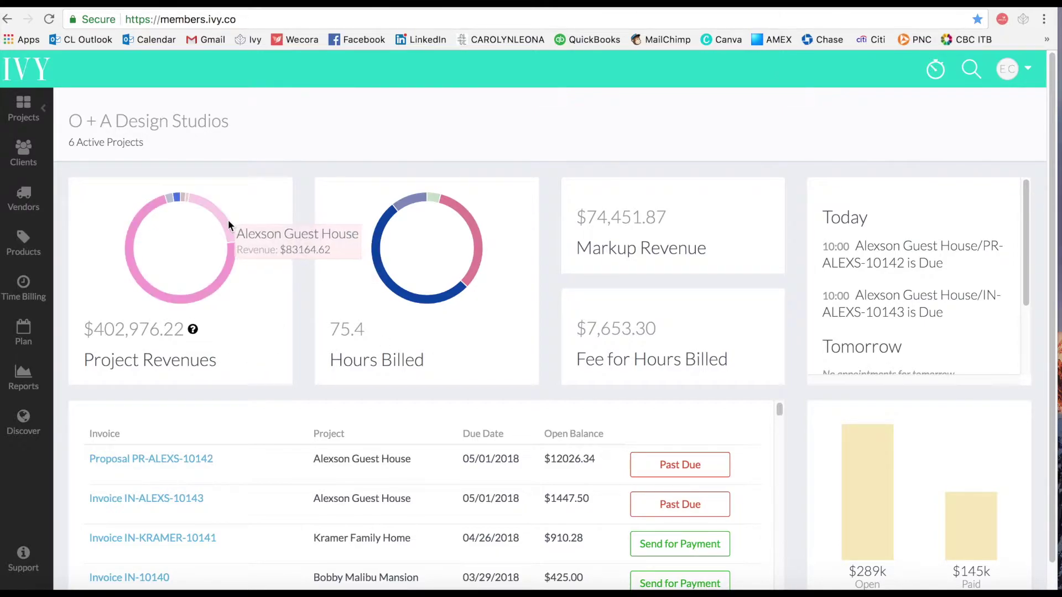
mouse_move(182, 197)
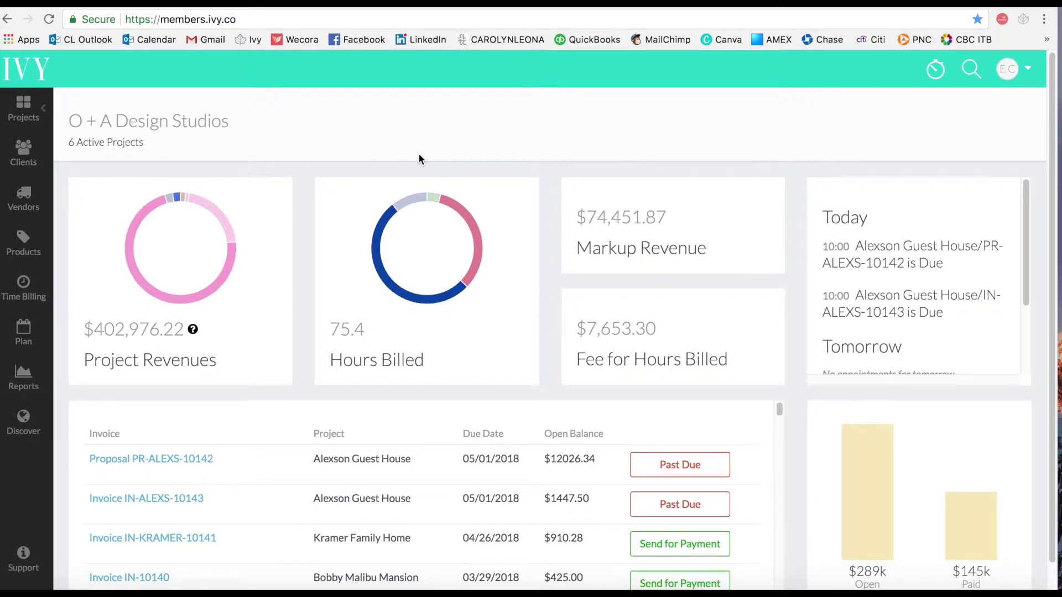
mouse_move(444, 202)
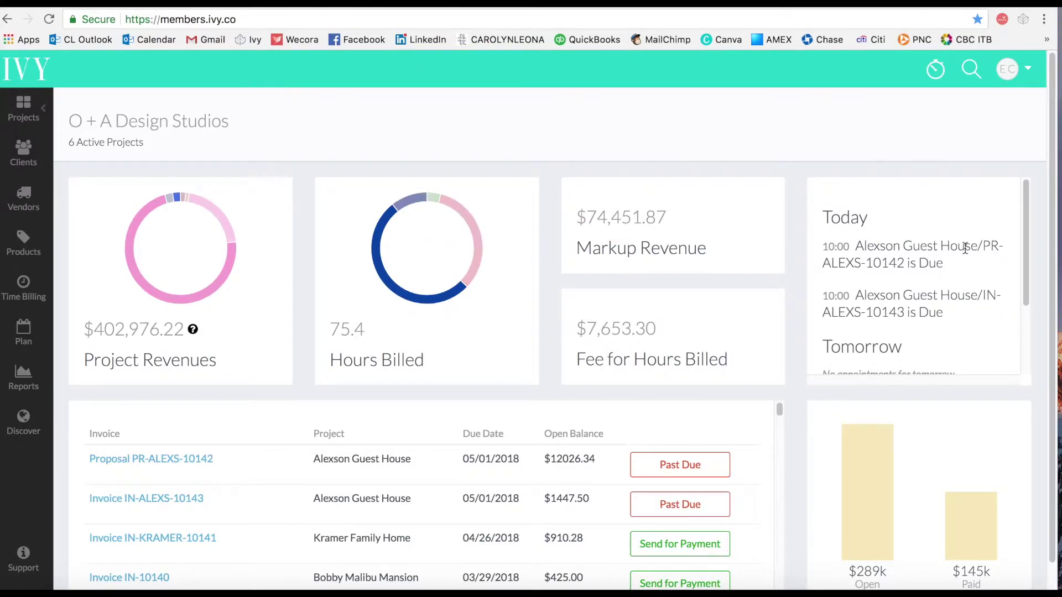
- Review the dashboard's agenda of due items and appointments from Today through Thursday
drag(1027, 194, 1027, 212)
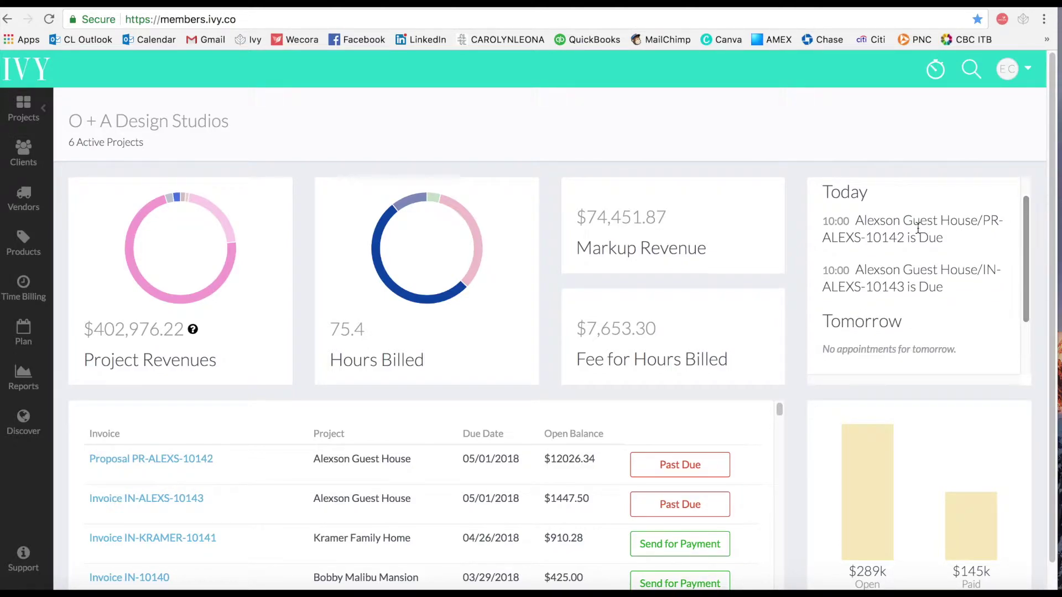
drag(866, 221, 922, 224)
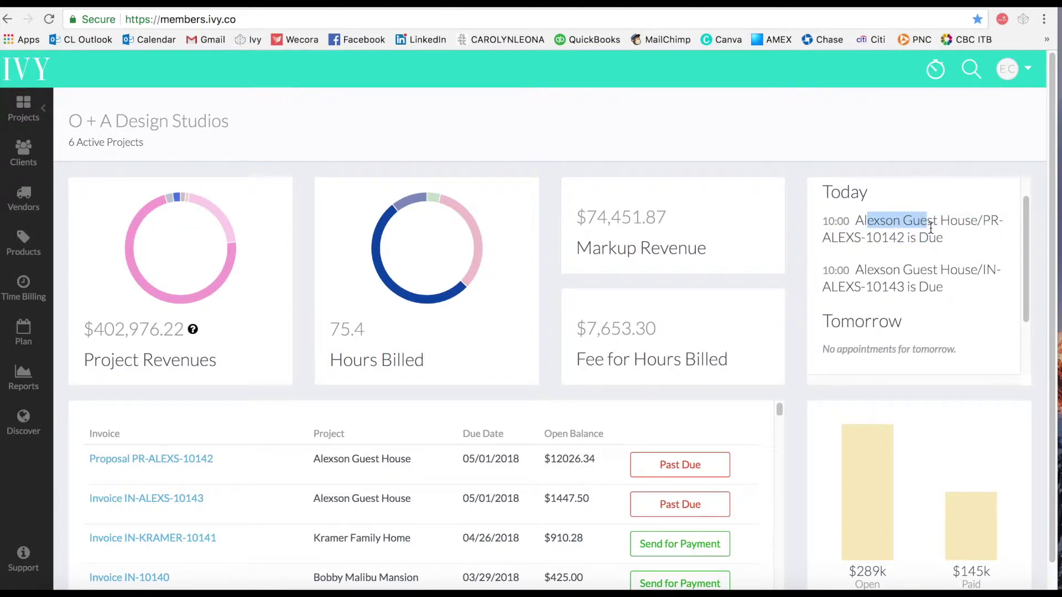
click(958, 230)
drag(1027, 220, 1015, 297)
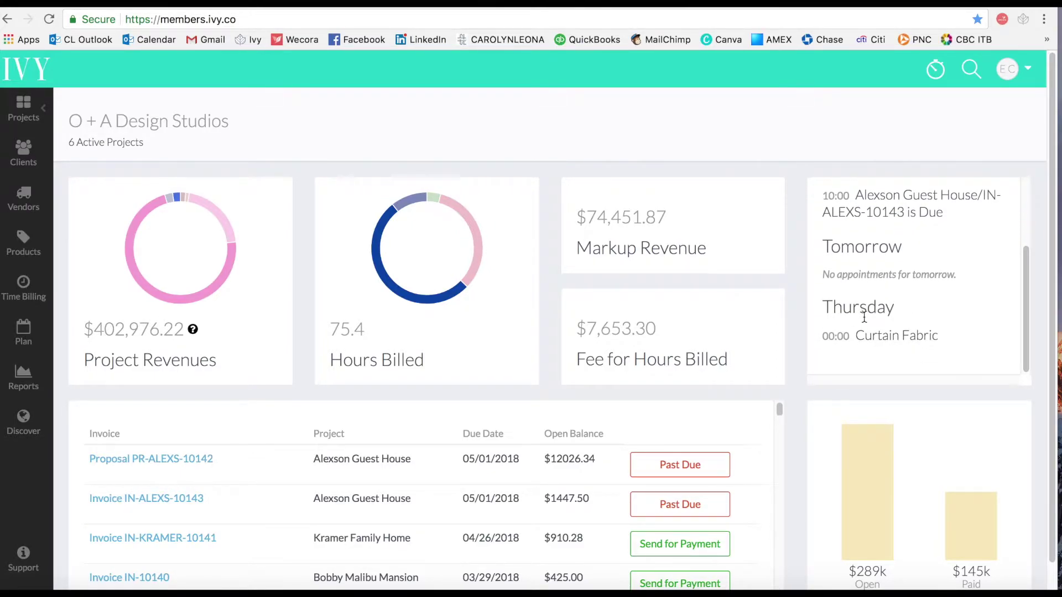
scroll(1027, 266, up, 3)
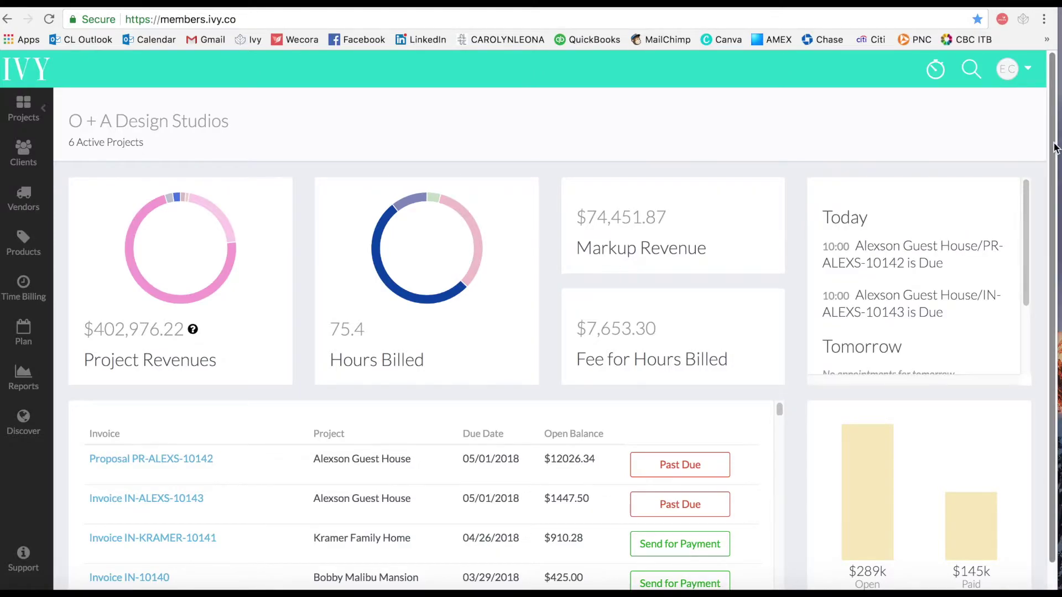
scroll(553, 320, down, 1)
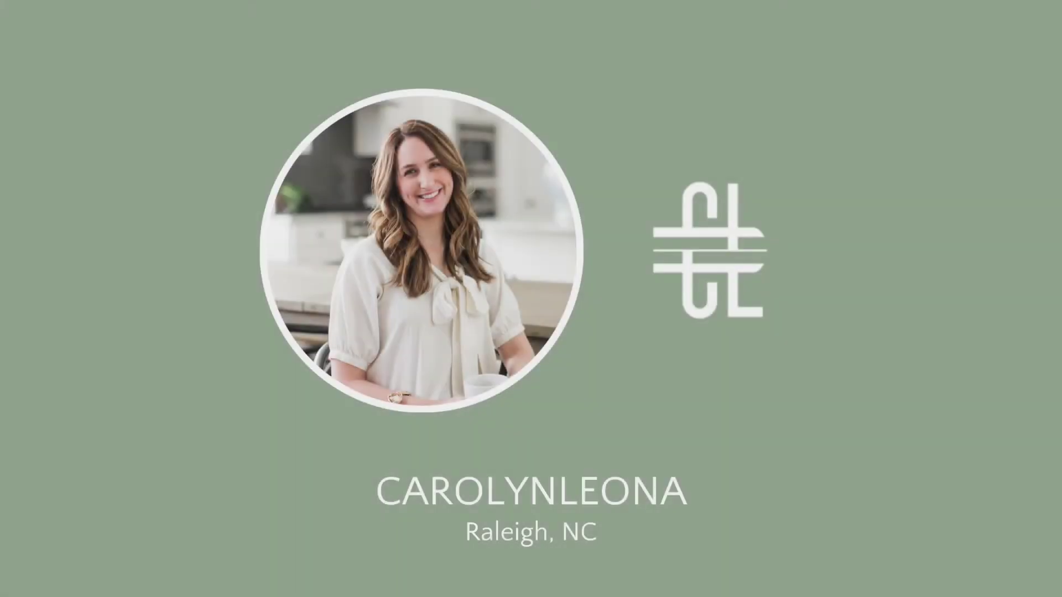